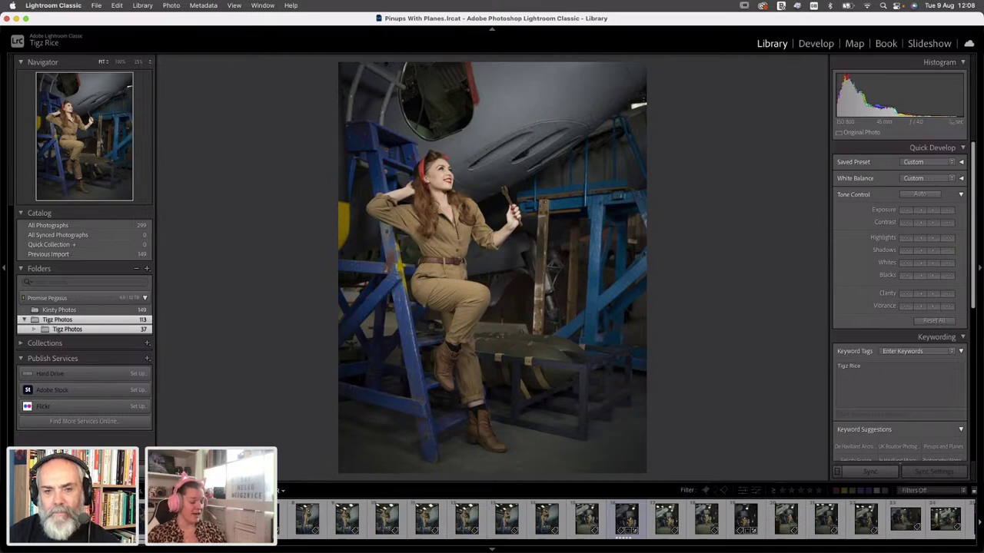
Review the portraits of the model posing with a wrench on the blue ladder, inspecting her face up close in one
key("Right")
key("Right")
key("Right")
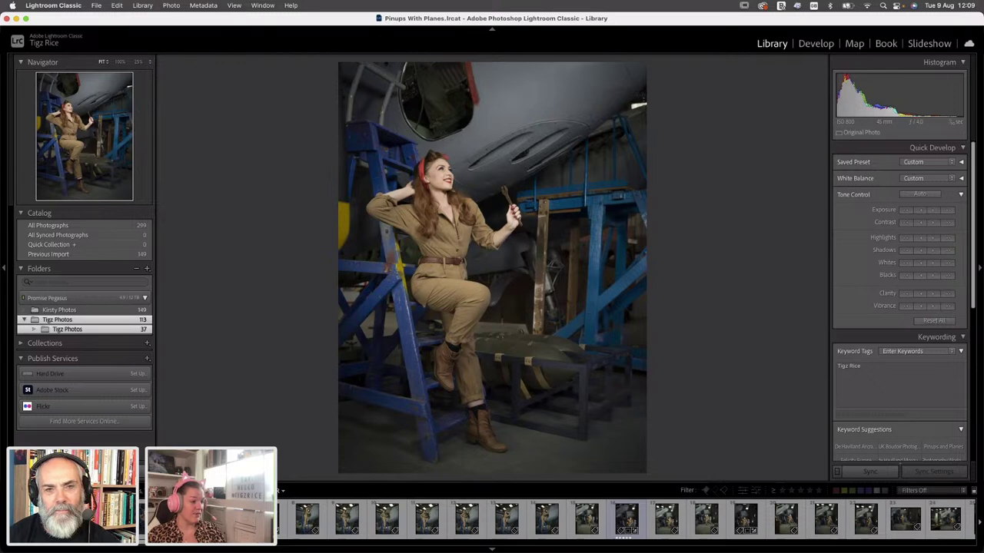
key("Right")
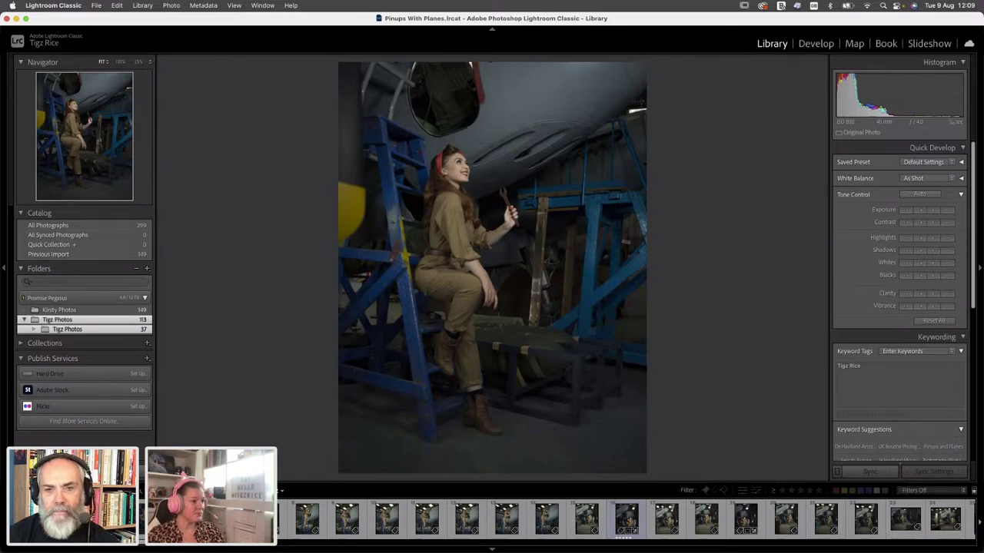
key("Right")
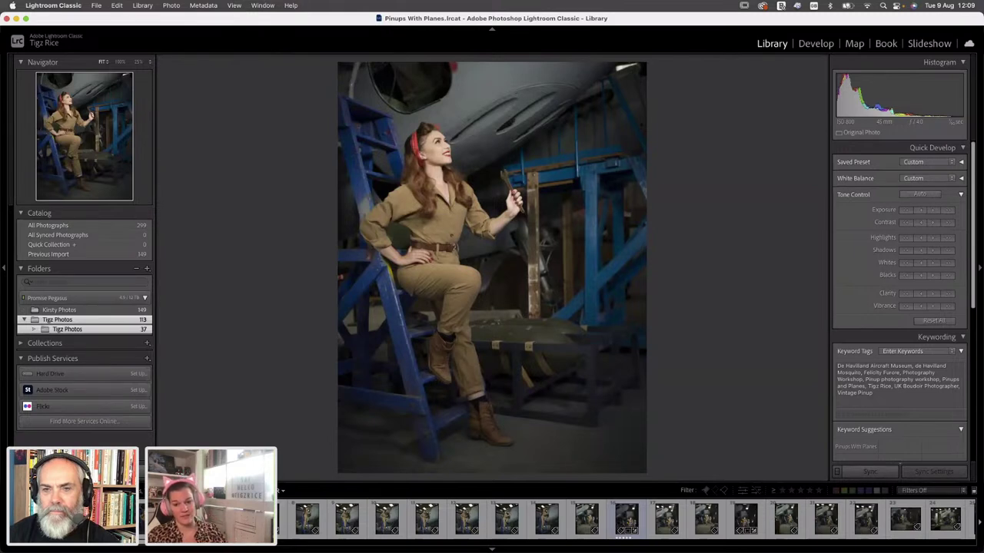
key("Right")
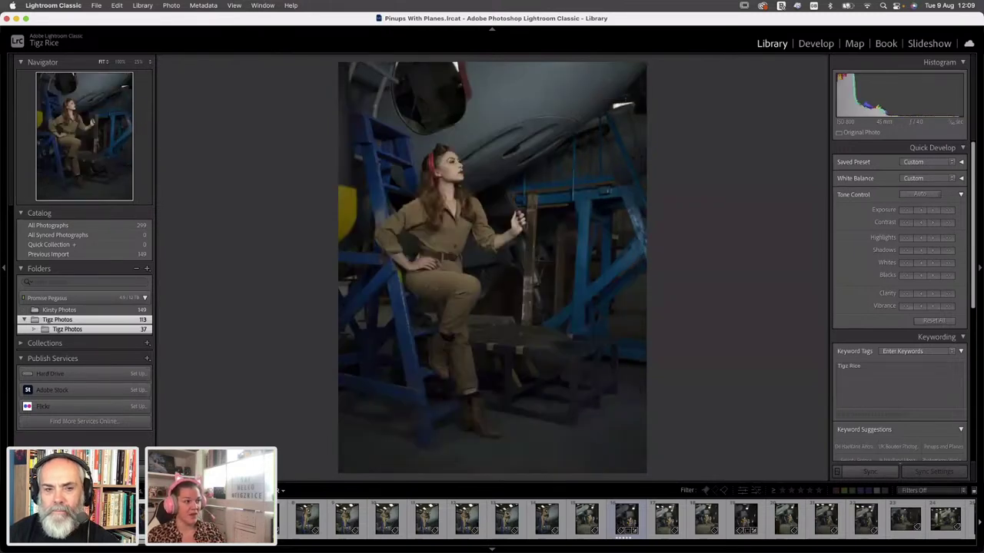
key("Right")
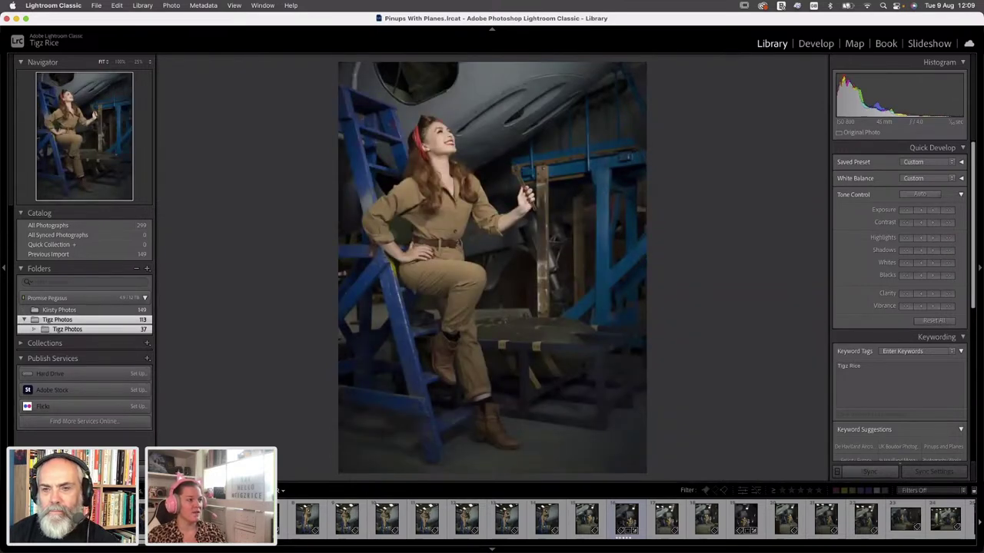
key("Right")
key("Left")
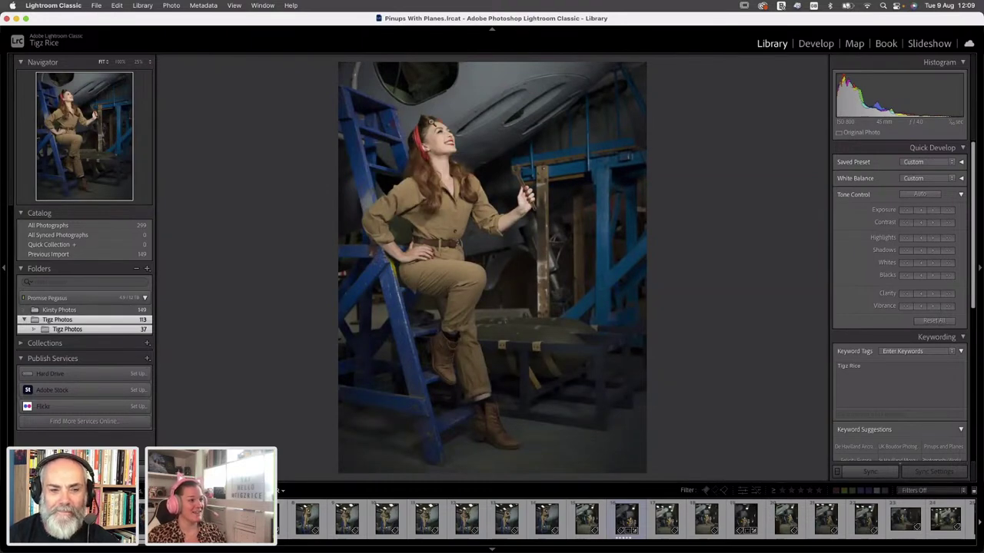
left_click(440, 150)
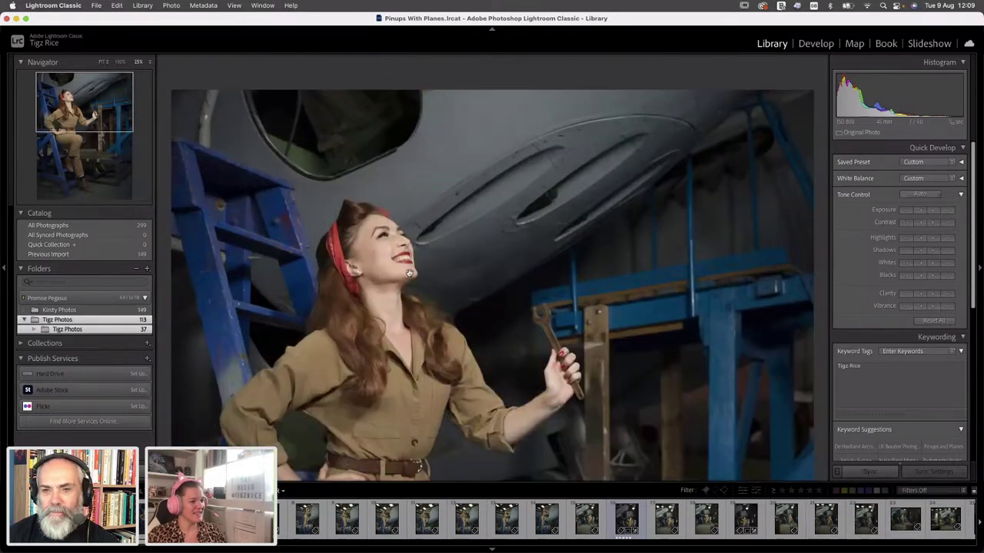
key("Right")
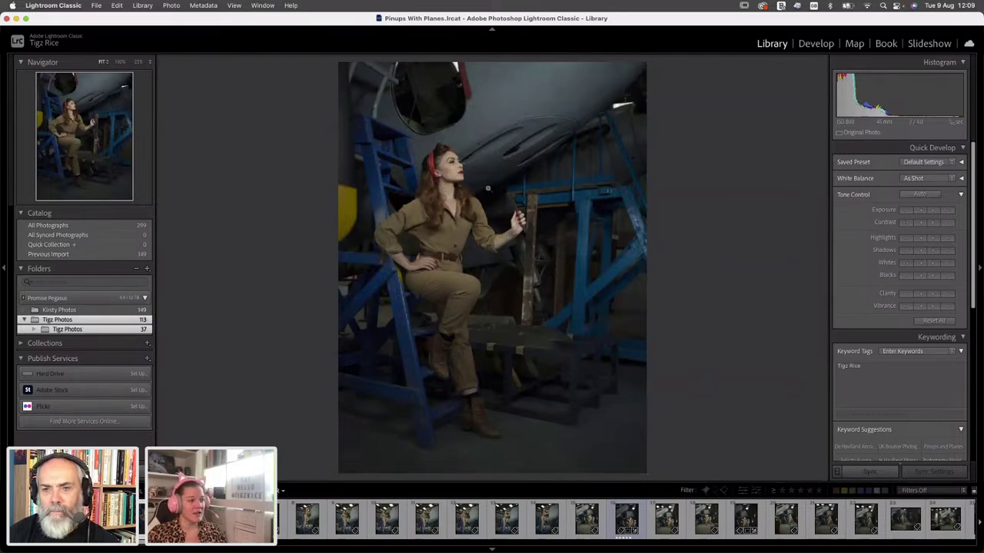
Browse the following hangar portraits, comparing the poses high on the ladder beside the cockpit with the full-length poses at the propeller
key("Right")
key("Right")
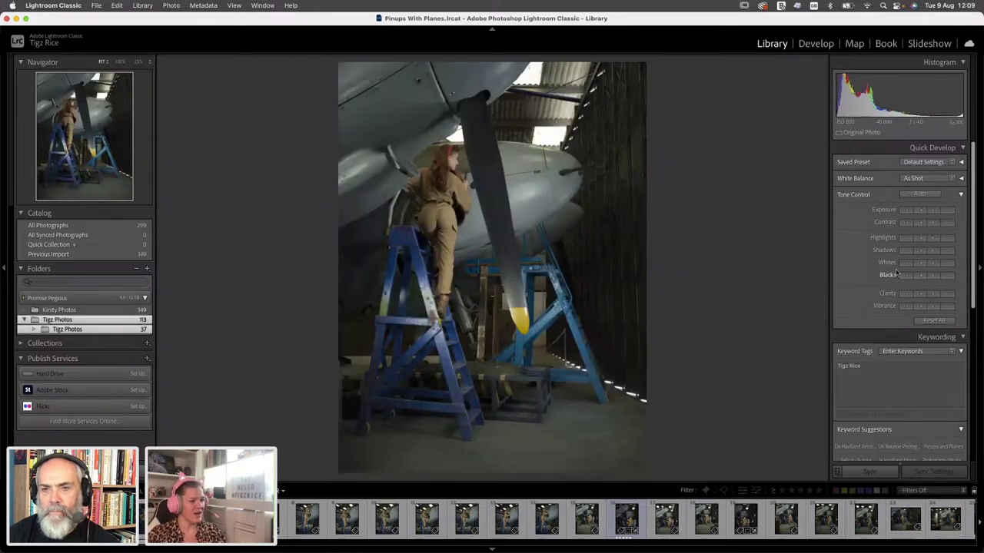
key("Right")
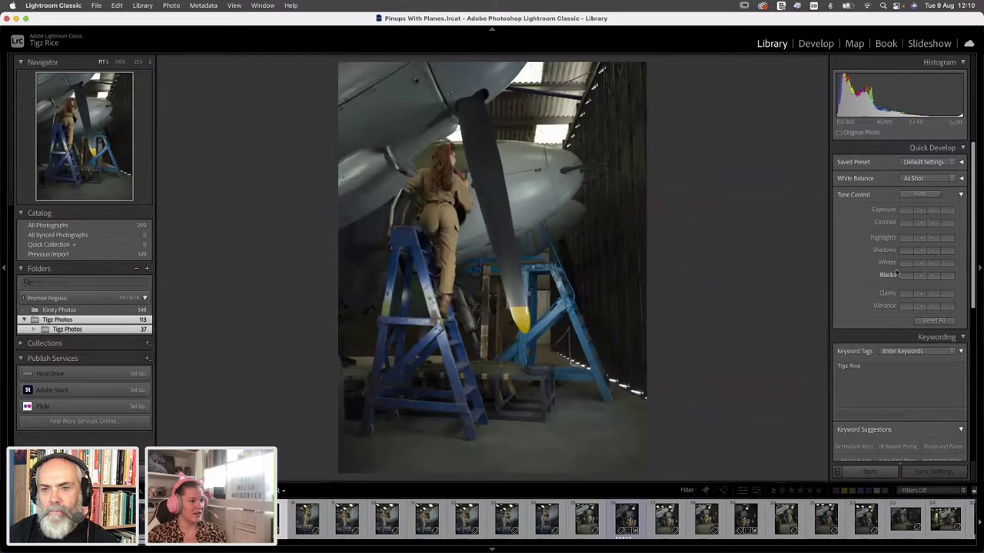
key("Right")
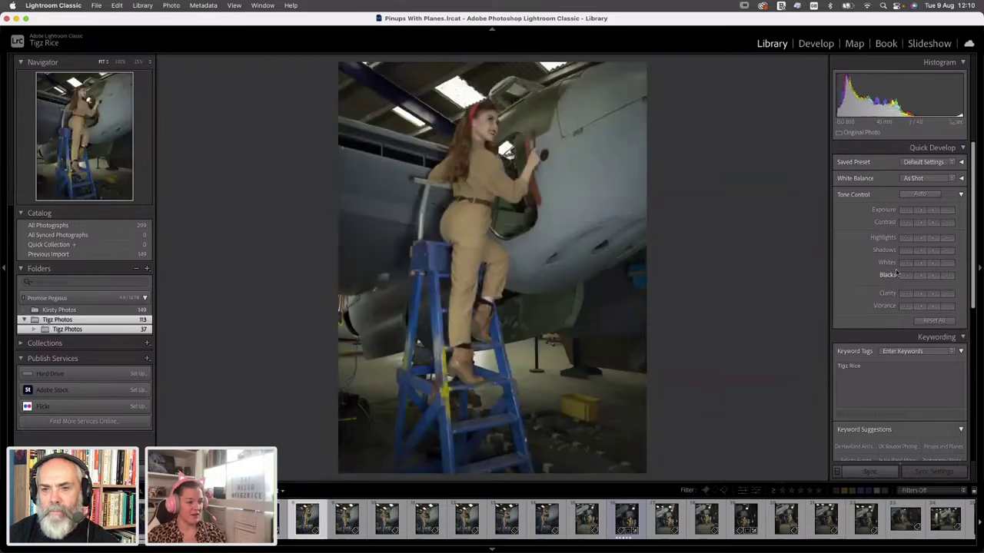
key("Right")
key("Left")
key("Right")
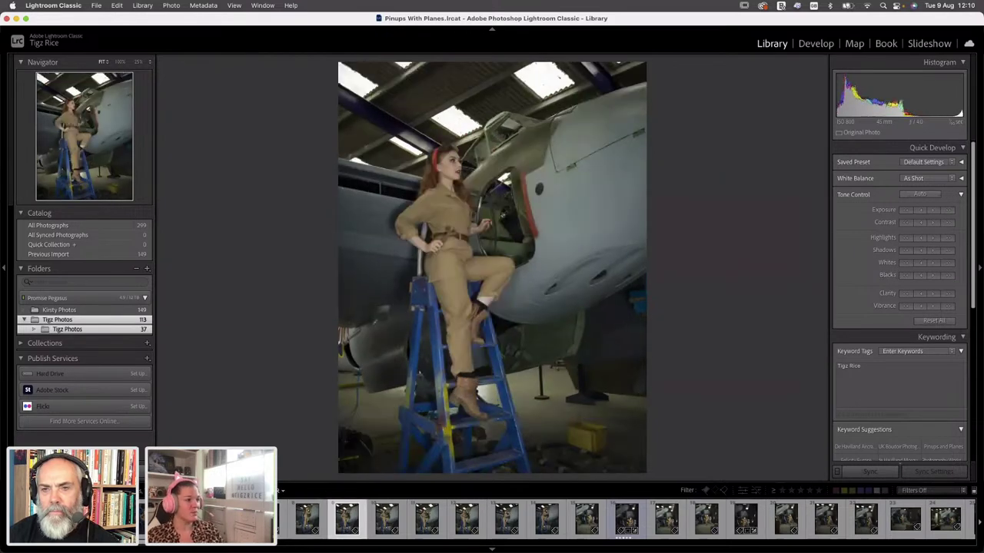
key("Right")
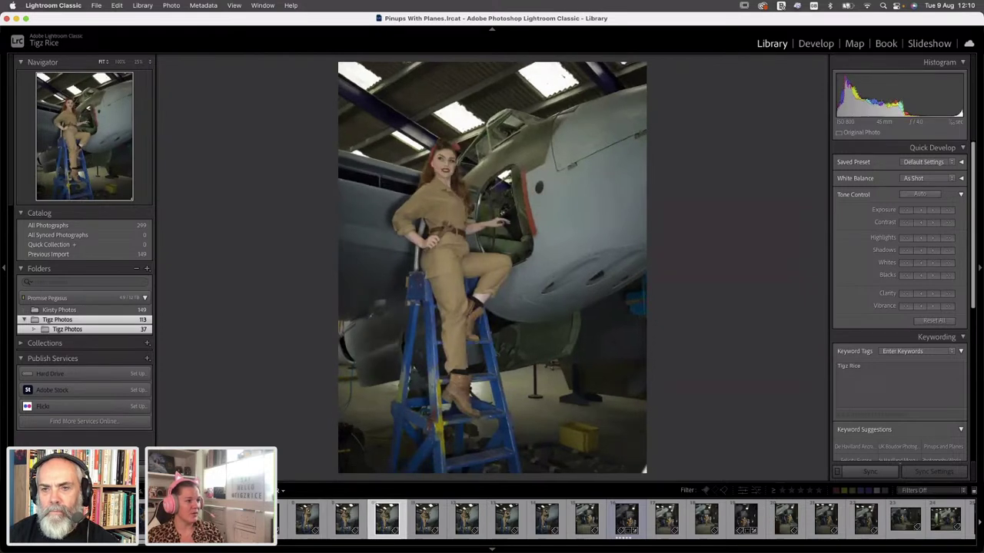
key("Right")
key("Right")
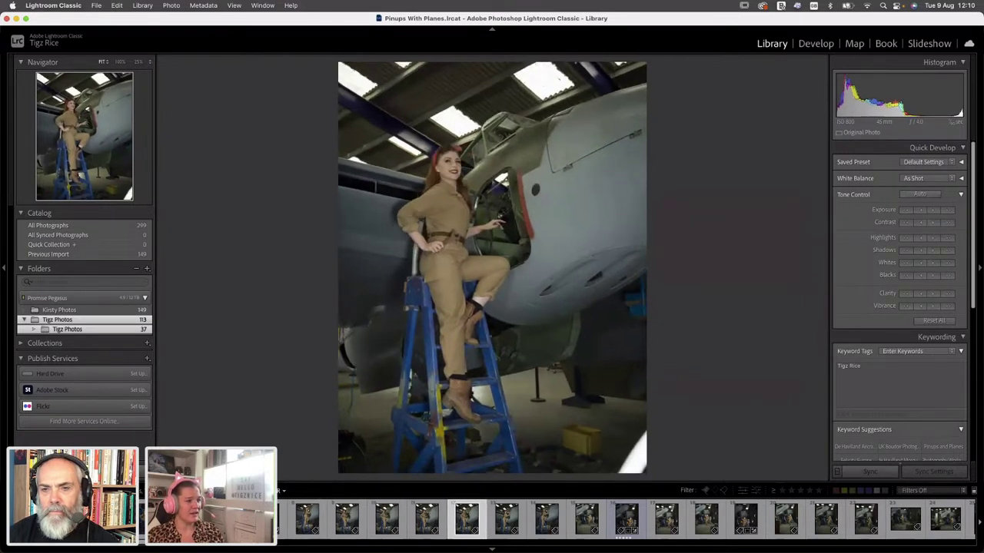
key("Right")
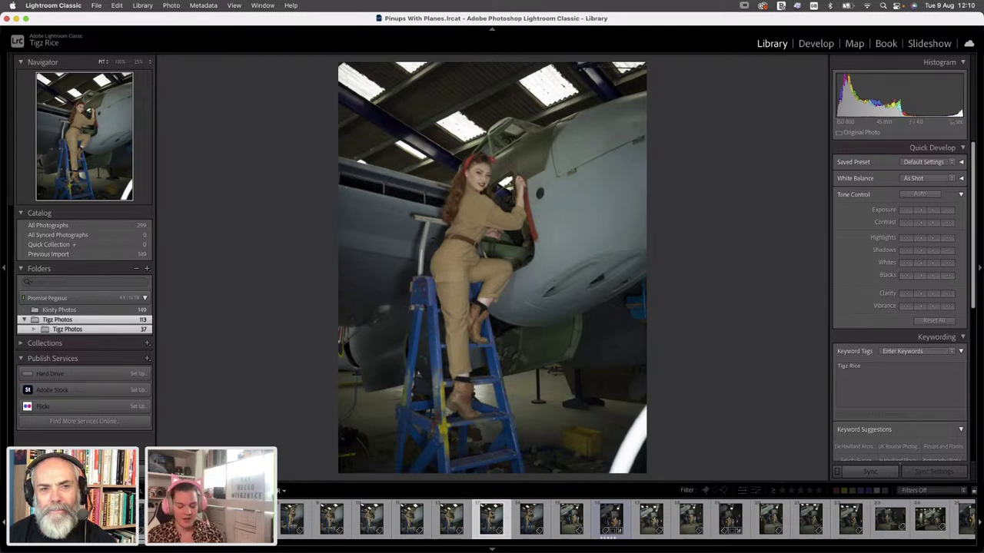
key("Left")
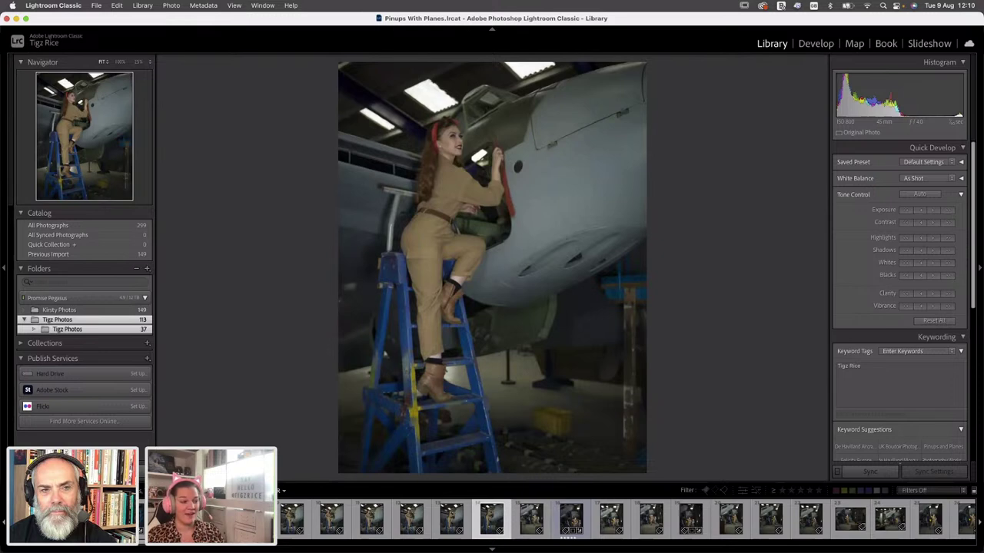
key("Right")
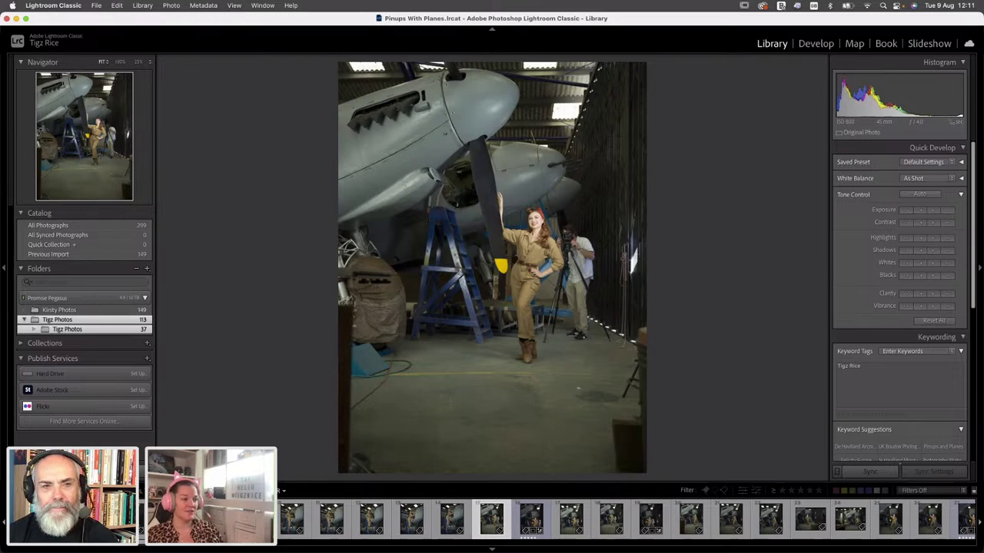
key("Right")
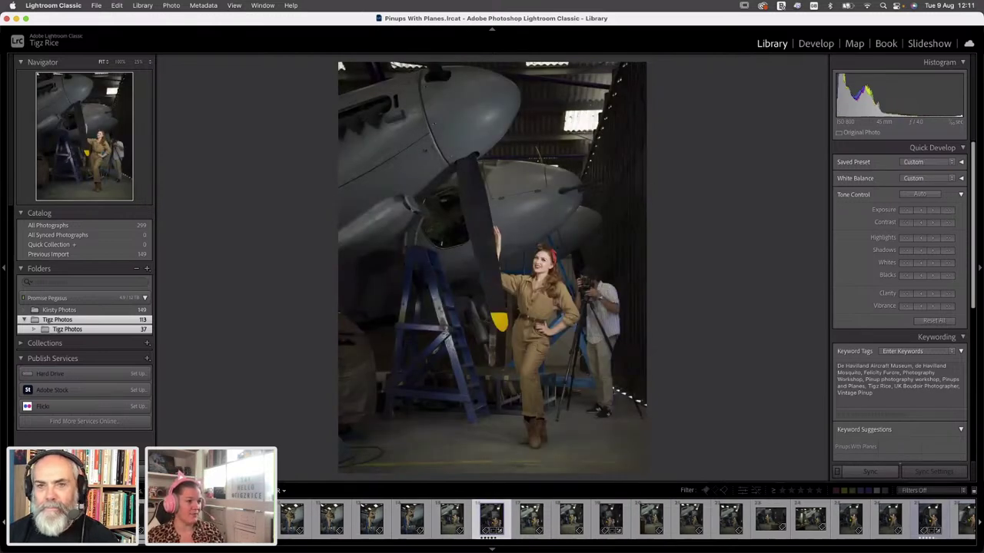
key("Right")
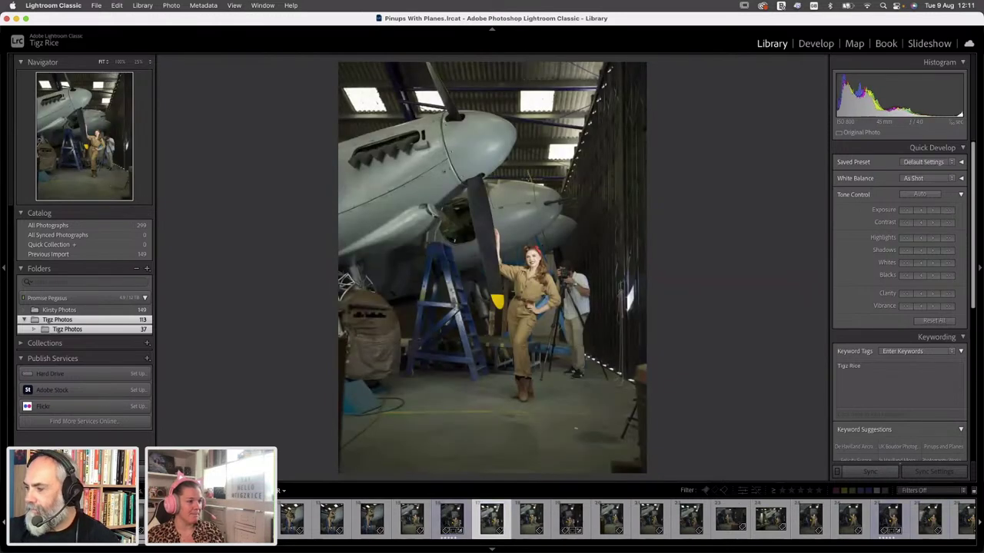
key("Right")
key("Right")
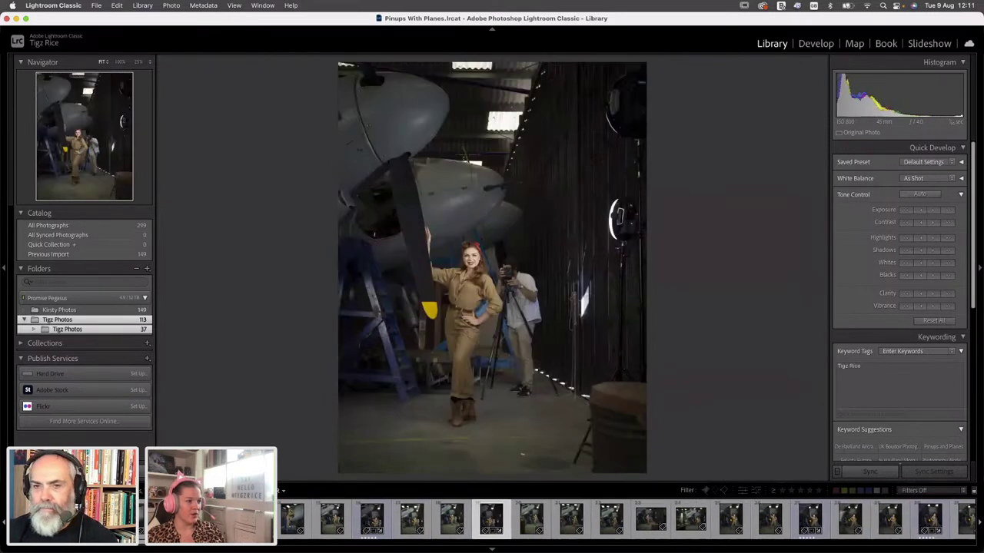
Darken the exposure of the full-length propeller portrait, brighten it slightly again, and check the model up close
key("Right")
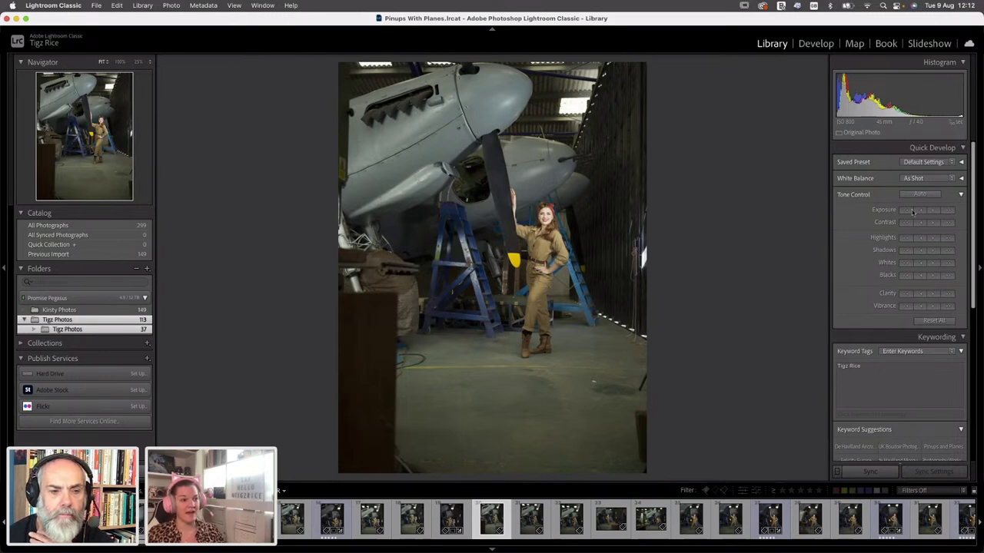
left_click(922, 212)
left_click(922, 212)
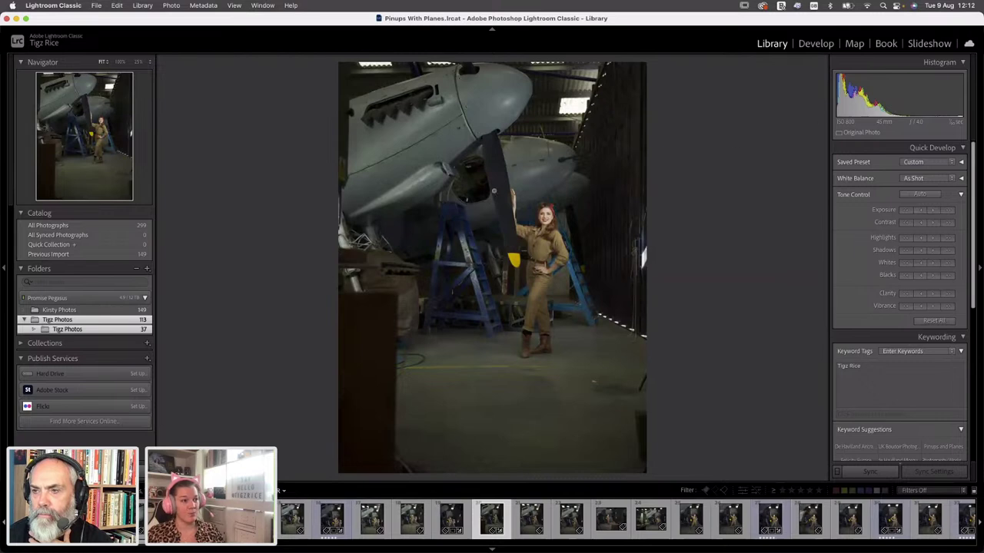
left_click(561, 229)
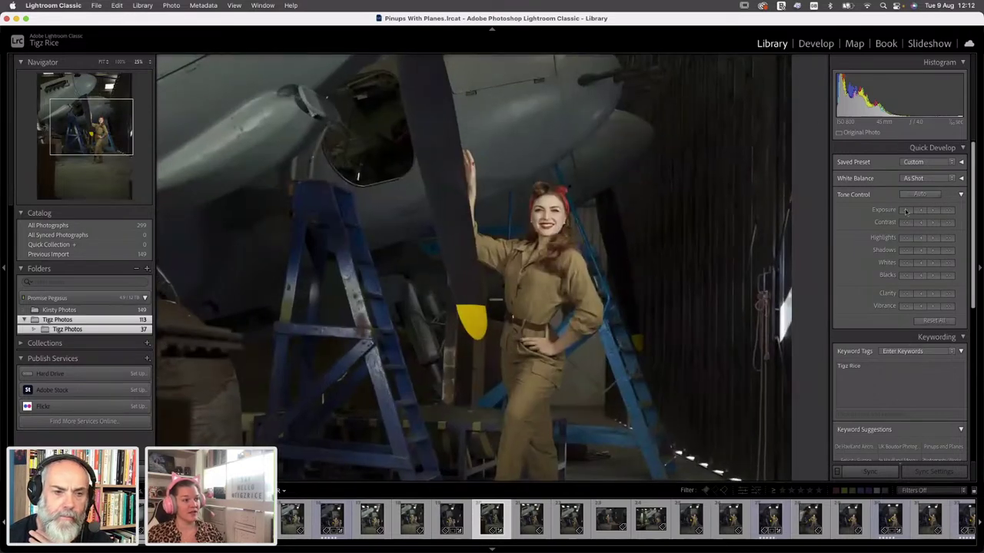
left_click(934, 215)
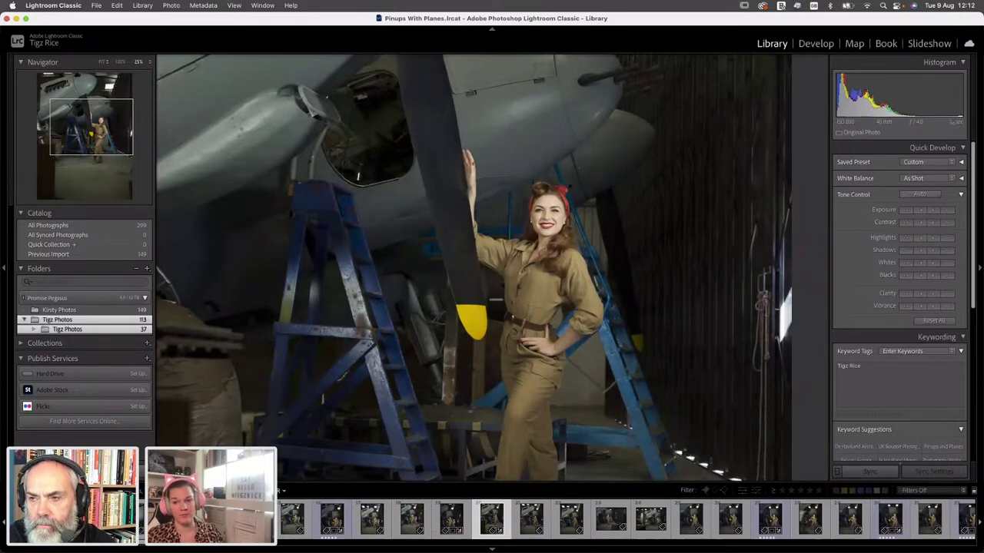
left_click(738, 254)
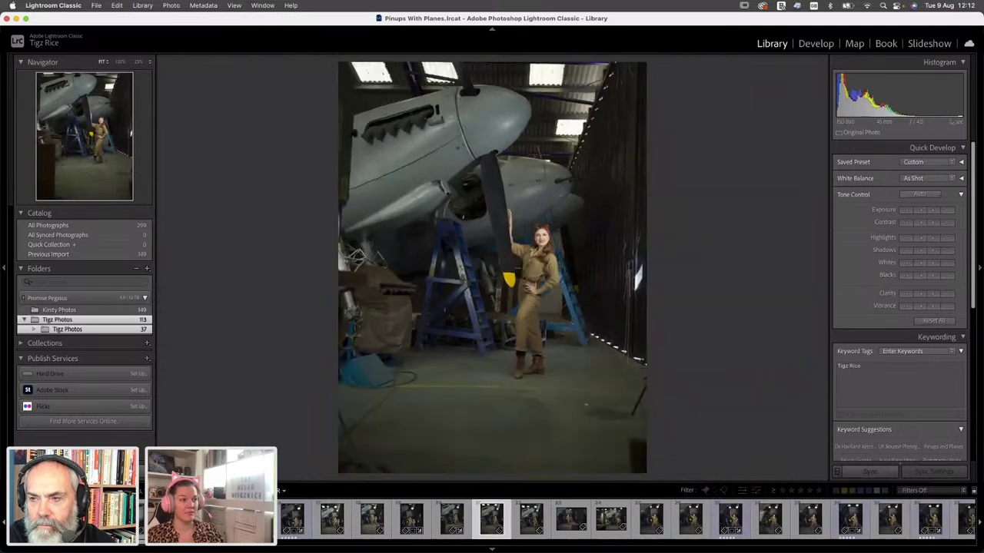
Review the remaining propeller portraits, including the wide landscape frames and the hands-on-hips poses
key("super+shift+r")
key("Right")
key("Right")
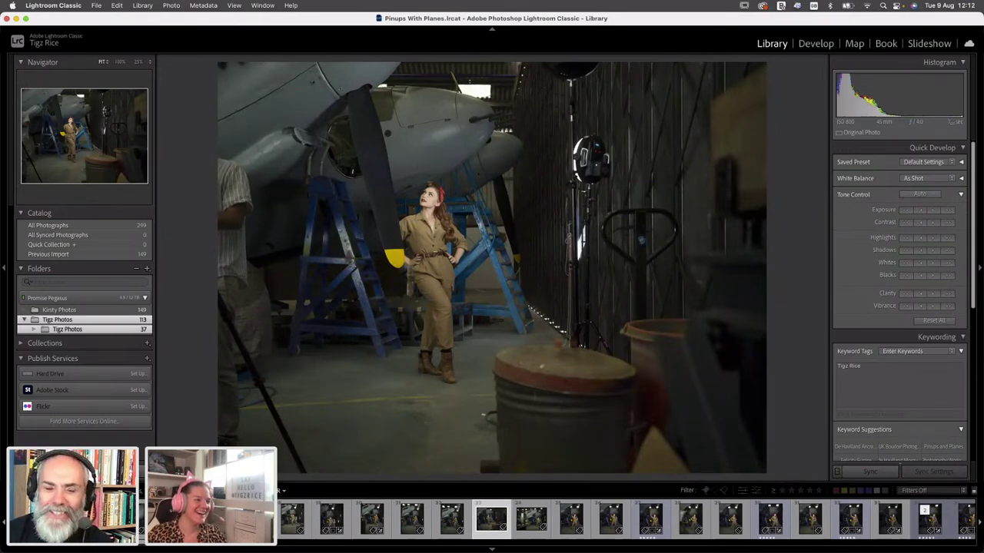
key("Right")
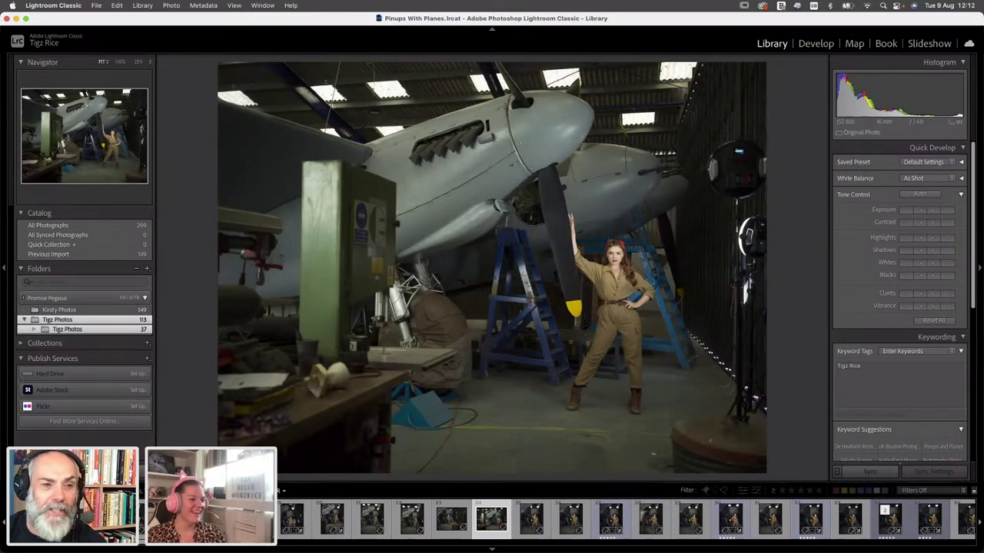
key("Right")
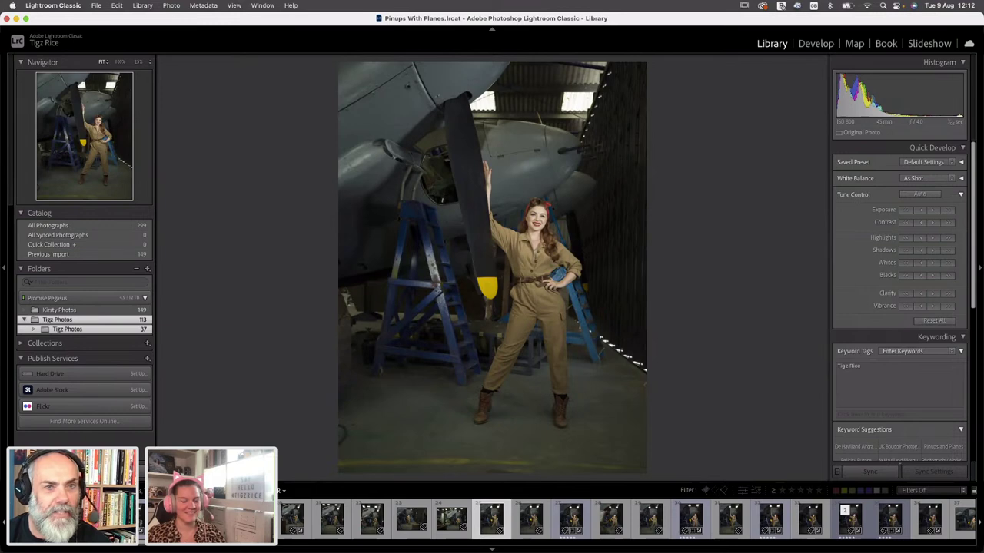
key("Right")
key("Right")
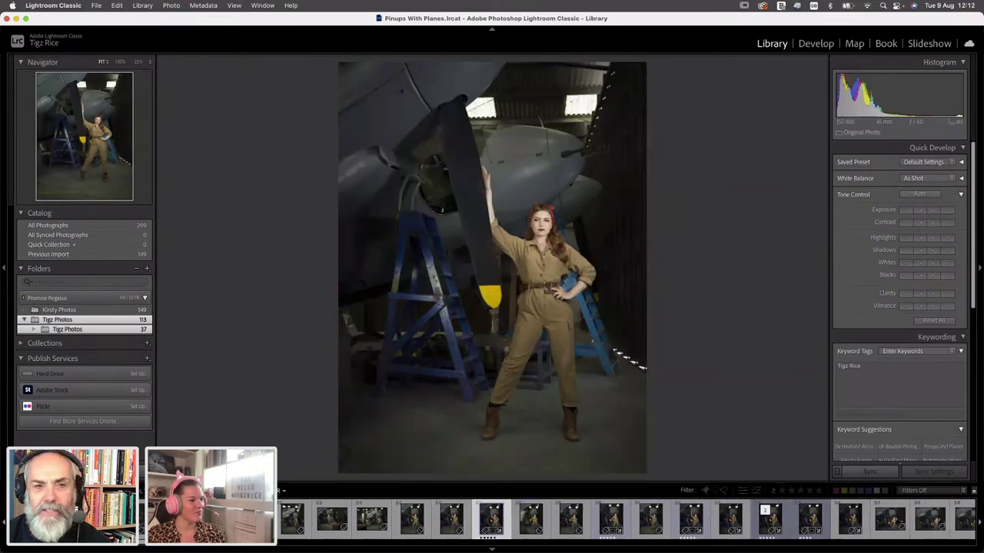
key("Right")
key("Right")
key("Right")
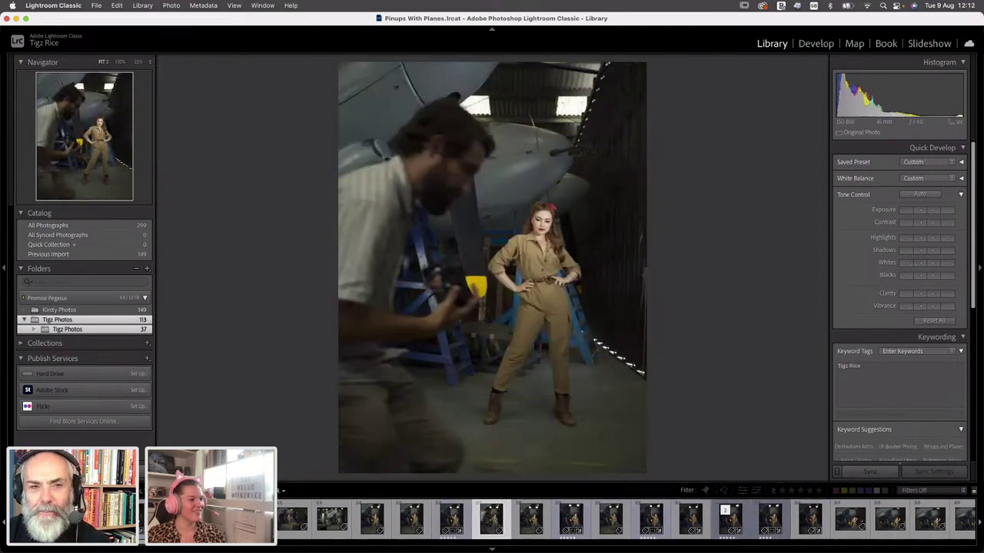
key("Right")
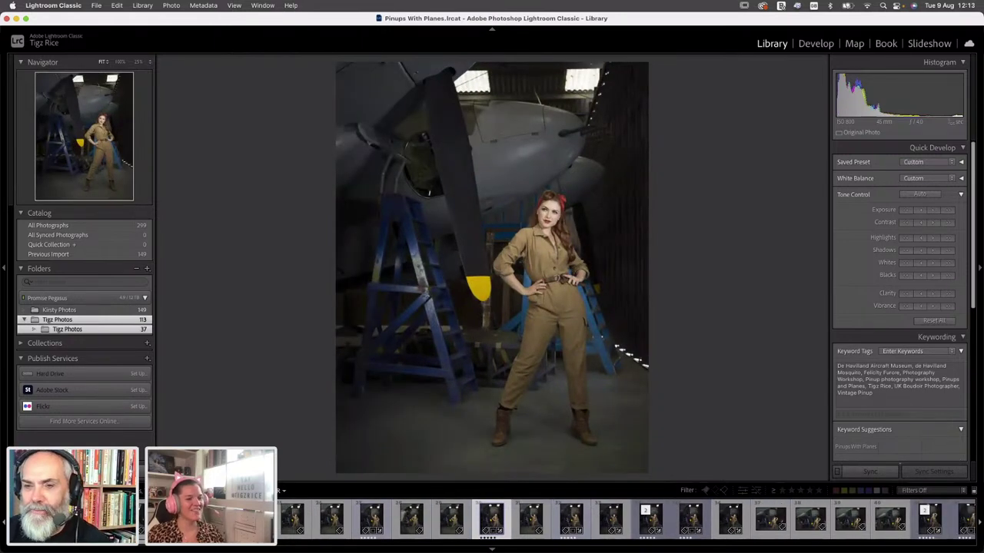
Filter the photos to three stars and higher, and switch the folder view to the parent photo folder alone
left_click_drag(973, 305, 966, 328)
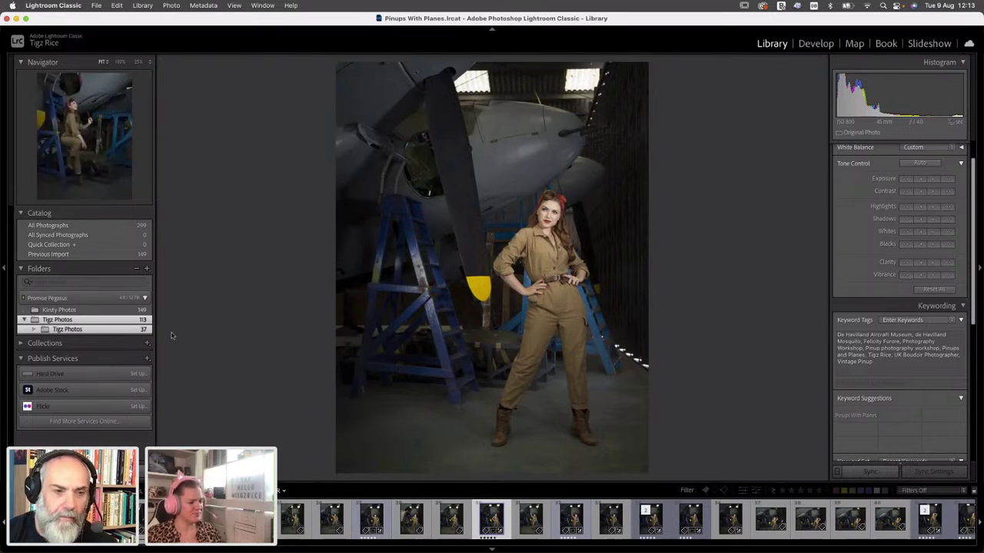
left_click(800, 491)
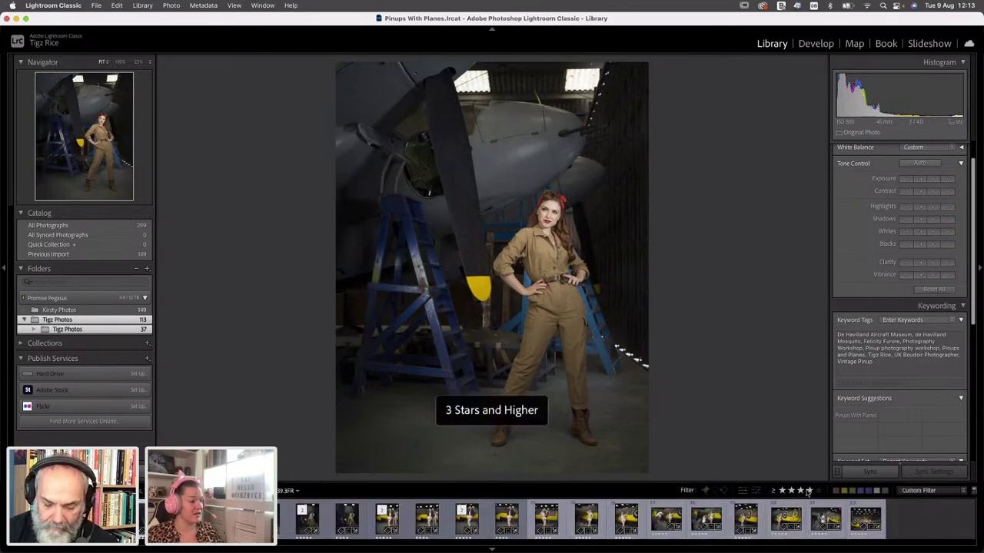
left_click(79, 330)
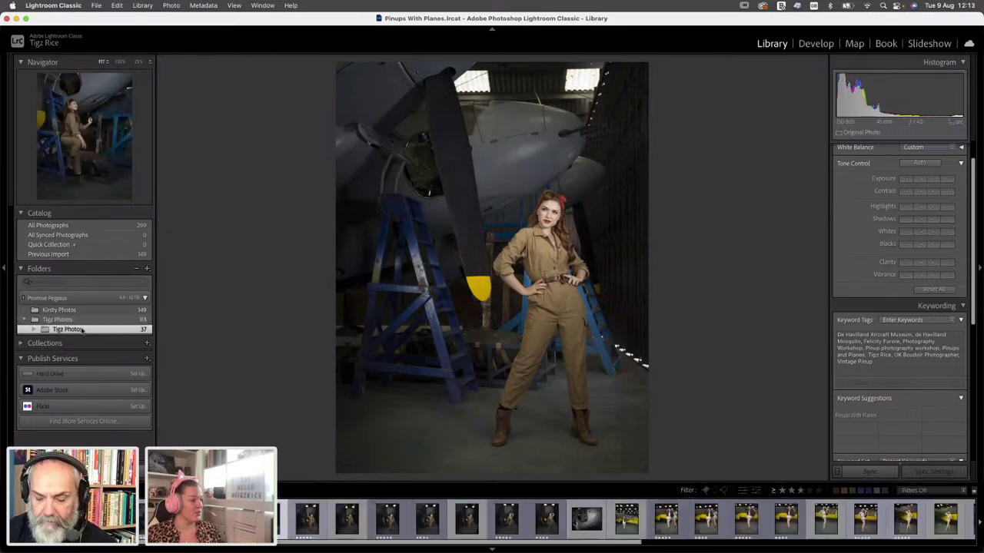
left_click(61, 320)
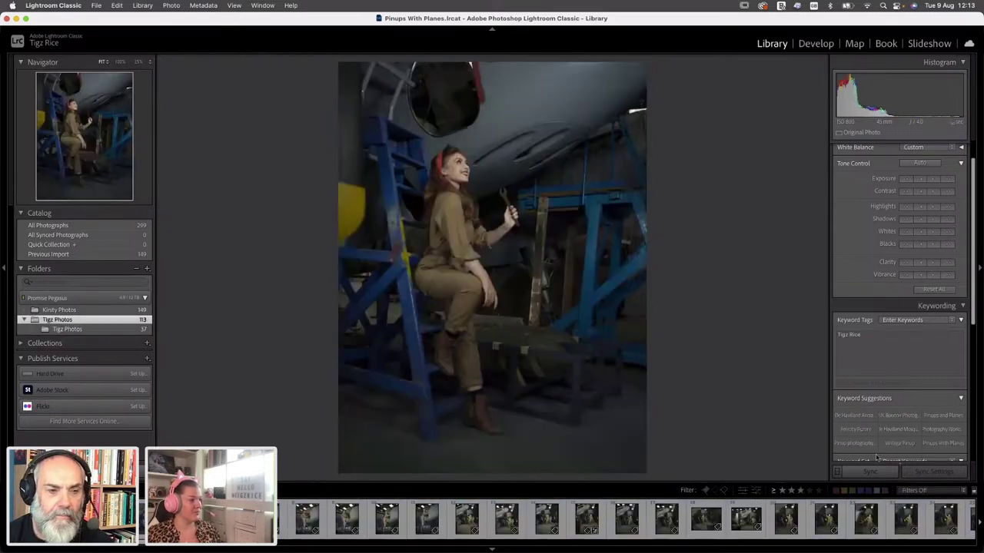
Show the parent photo folder together with its subfolder, filter to three stars and higher, and select all the filtered photos
left_click(58, 330)
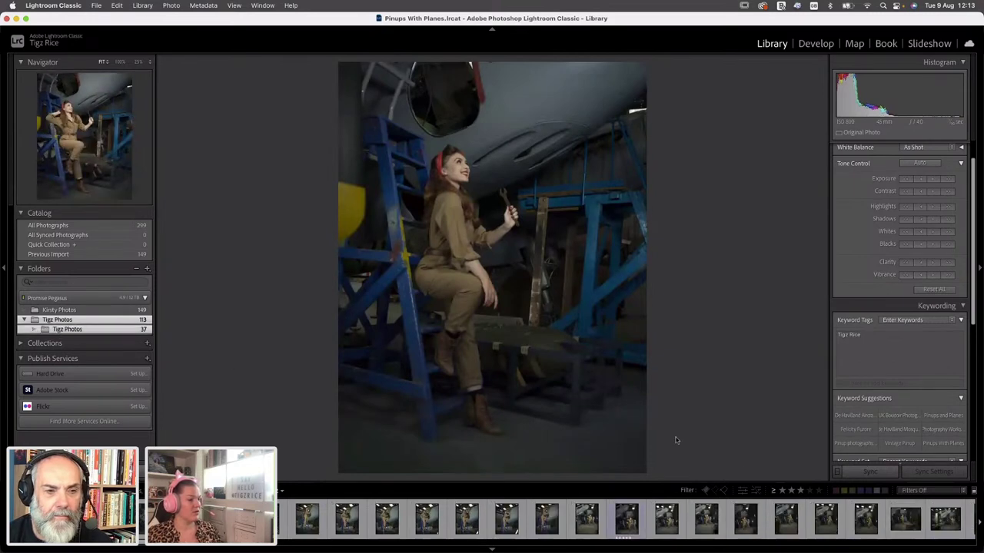
left_click(800, 490)
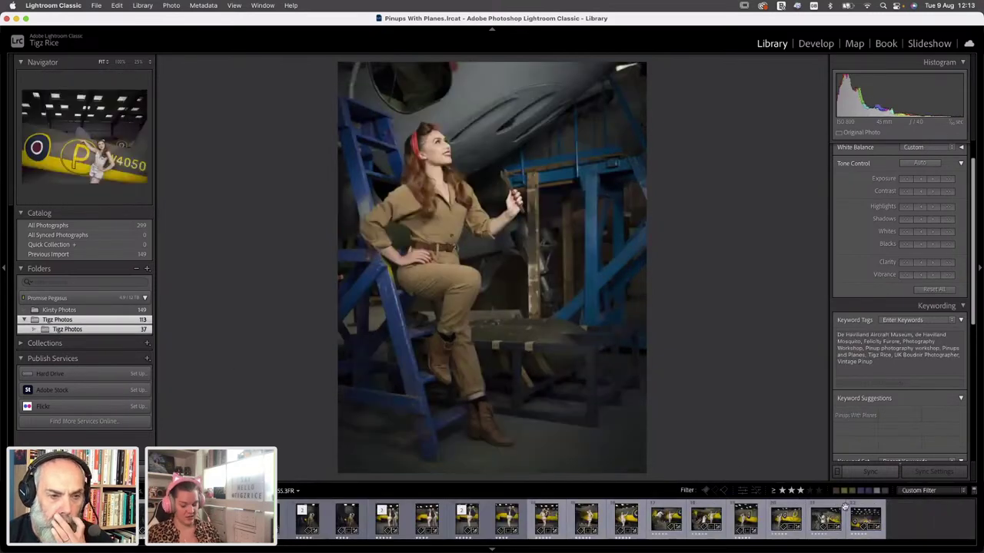
key("super+a")
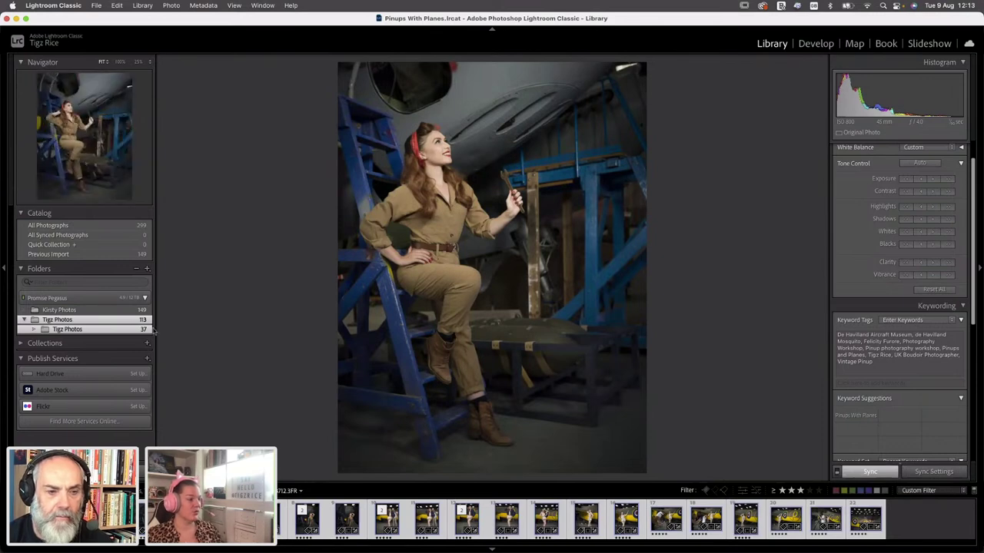
Show only the nested subfolder with the star filter off, and lay out all its photos together as an overview
left_click(146, 270)
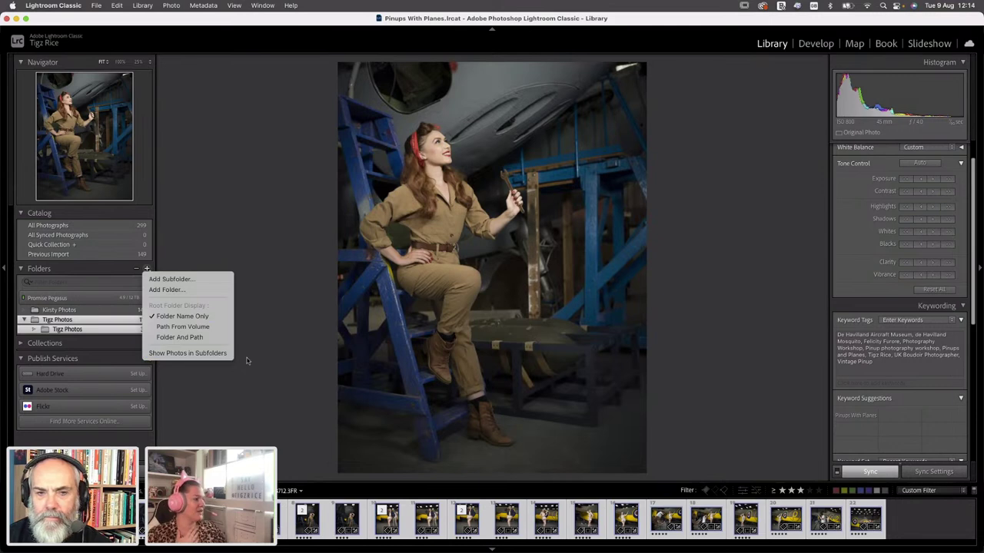
left_click(89, 336)
left_click(82, 331)
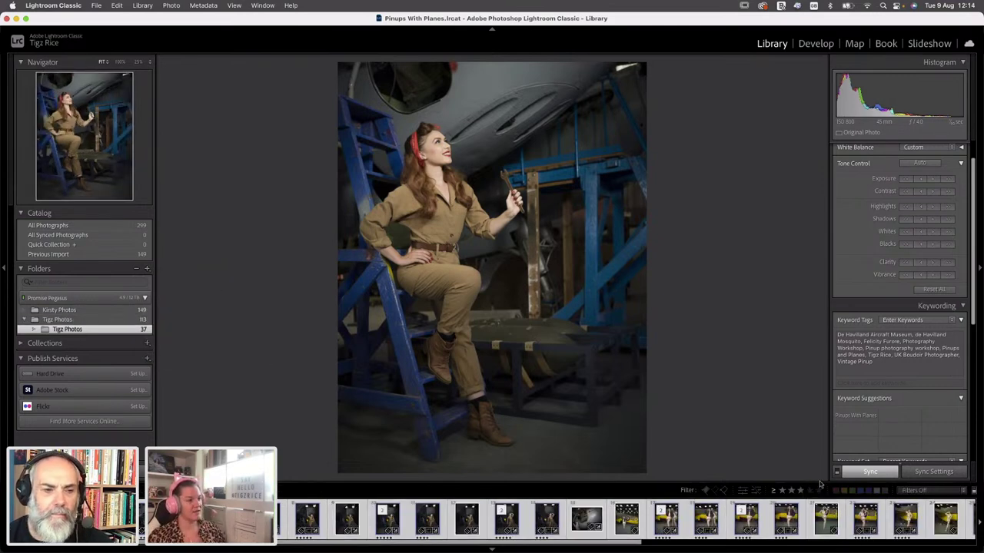
key("g")
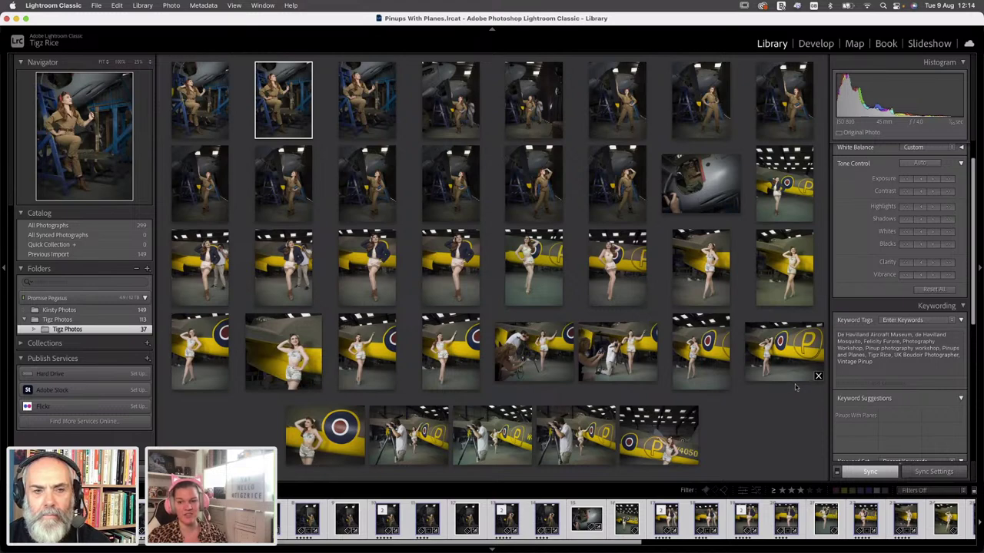
Open the first ladder portrait full size and browse through the wrench-holding poses that follow it
double_click(200, 115)
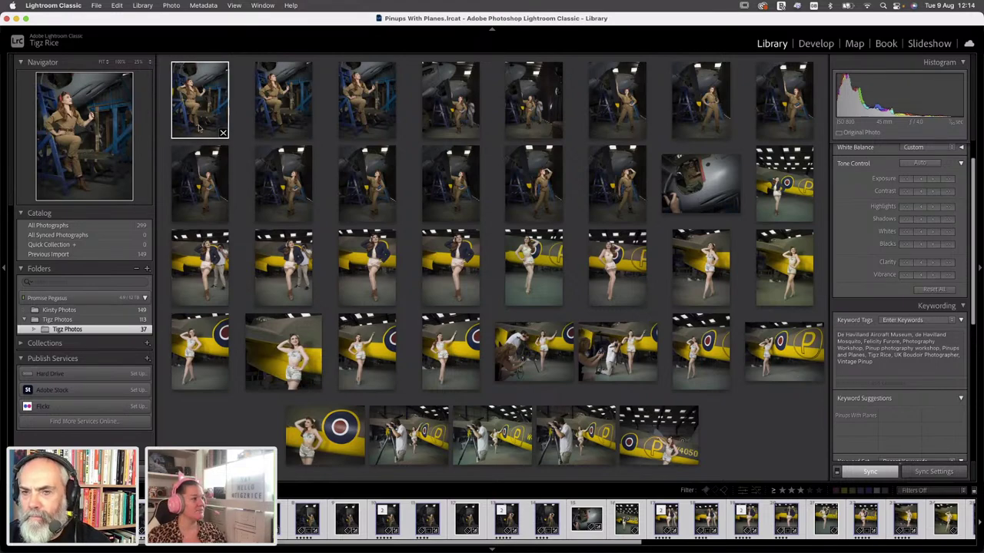
key("Right")
key("Right")
key("Right")
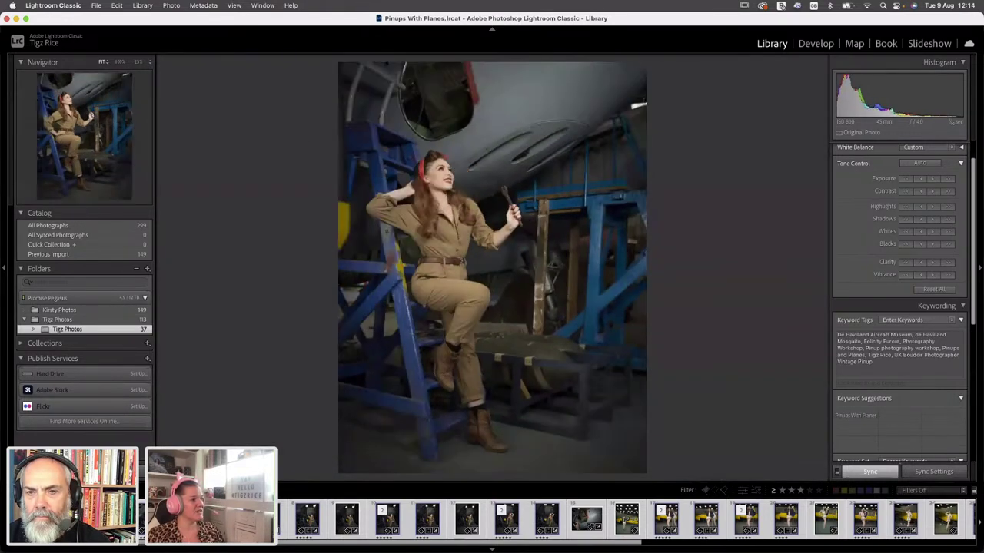
key("Right")
key("Right")
key("Right")
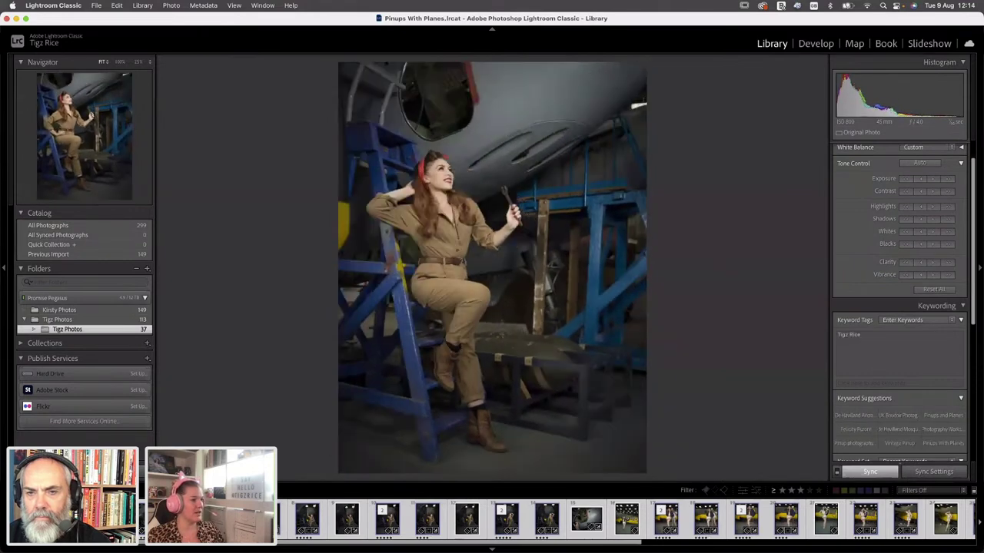
key("Right")
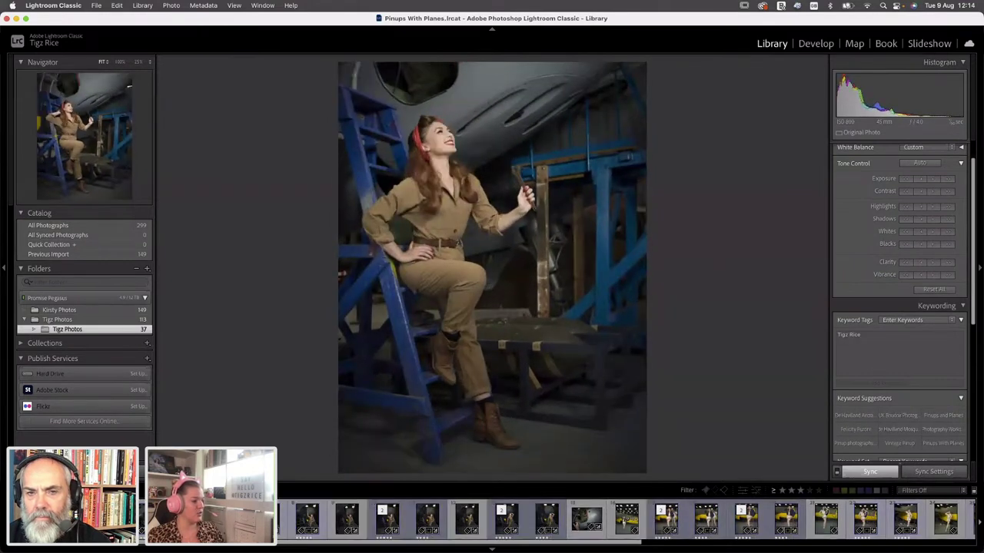
Compare the three ladder portraits side by side and singly, and make the five-star middle one the active photo
key("n")
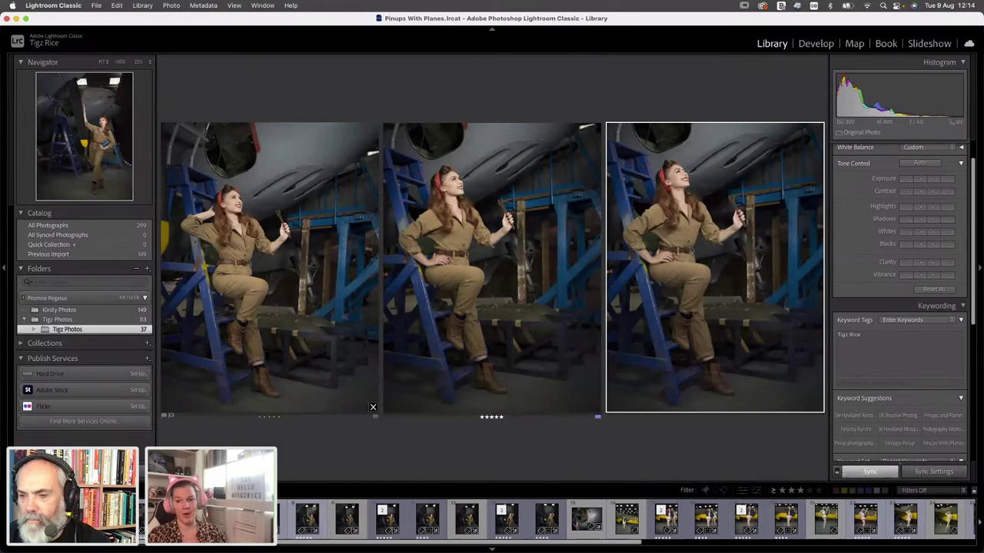
key("e")
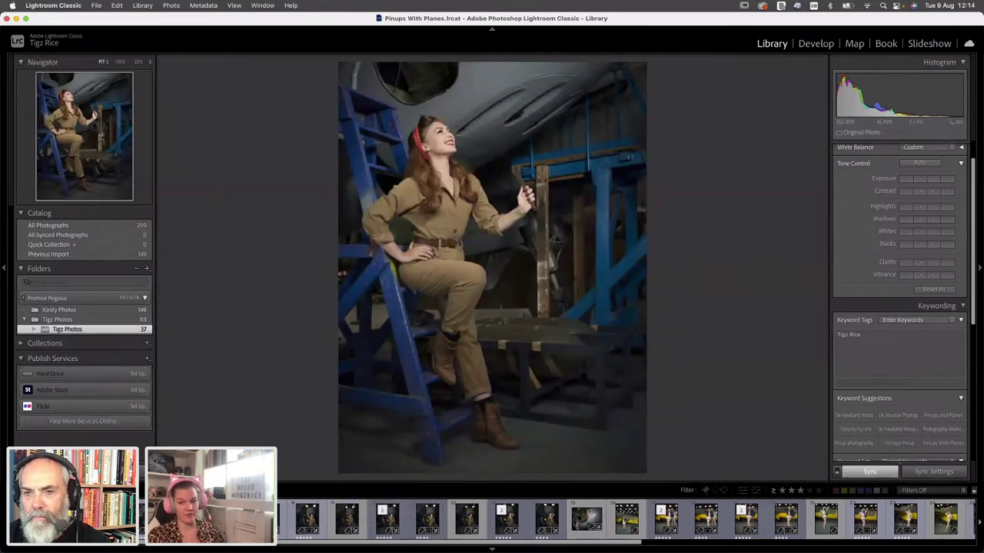
key("n")
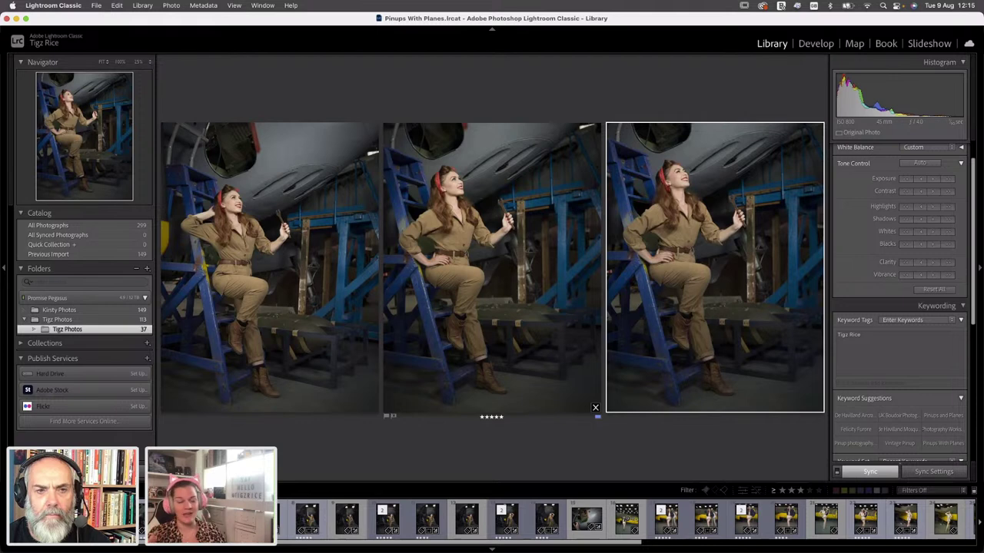
left_click(492, 269)
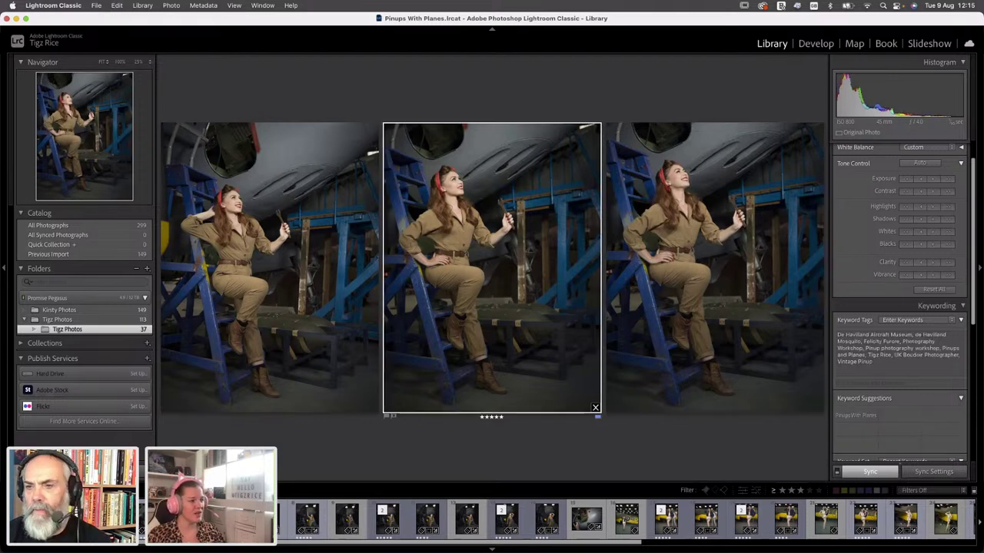
Survey the propeller portraits side by side and narrow the comparison to the four raised-arm poses with one hand on the hip
double_click(426, 518)
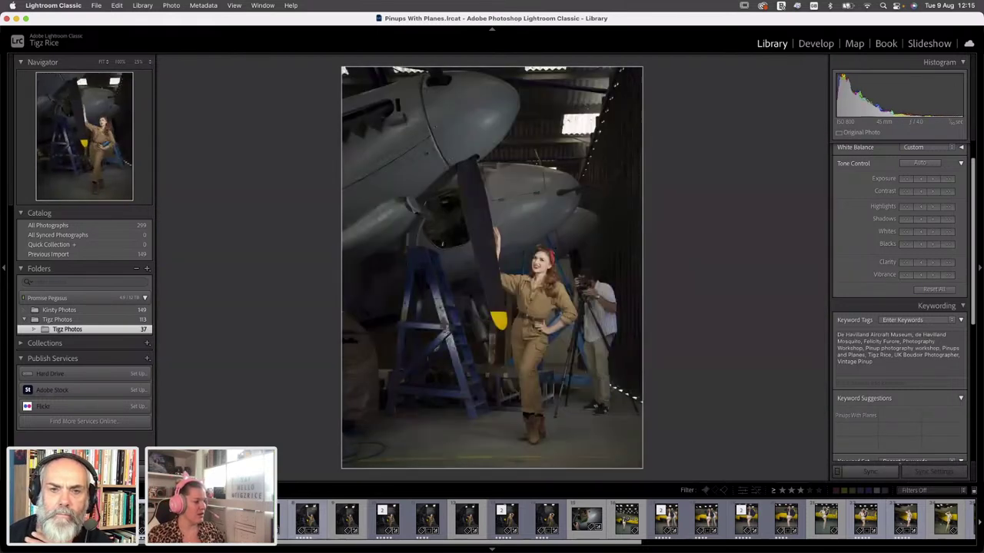
key("n")
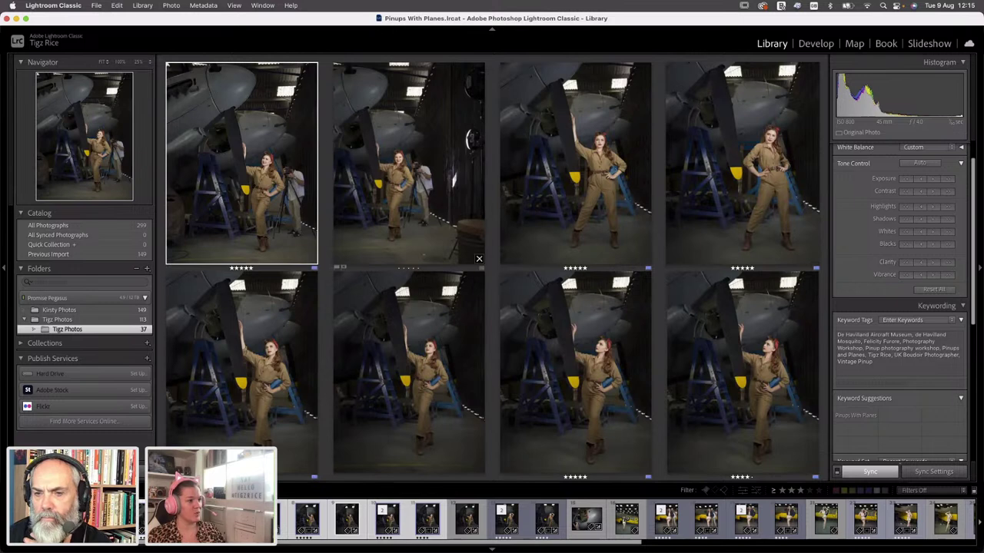
mouse_move(238, 215)
left_mouse_down()
mouse_move(230, 226)
mouse_move(246, 231)
left_mouse_up()
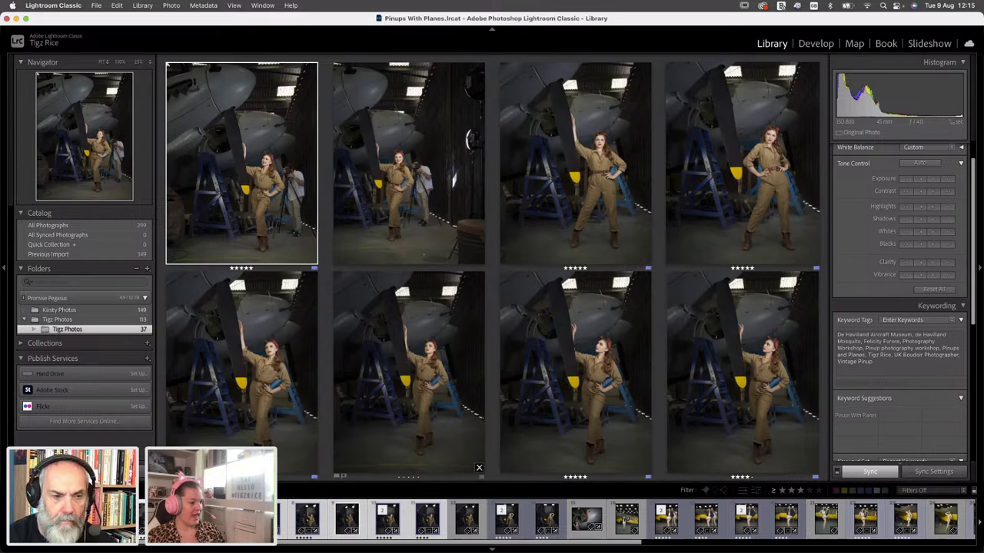
left_click(241, 373)
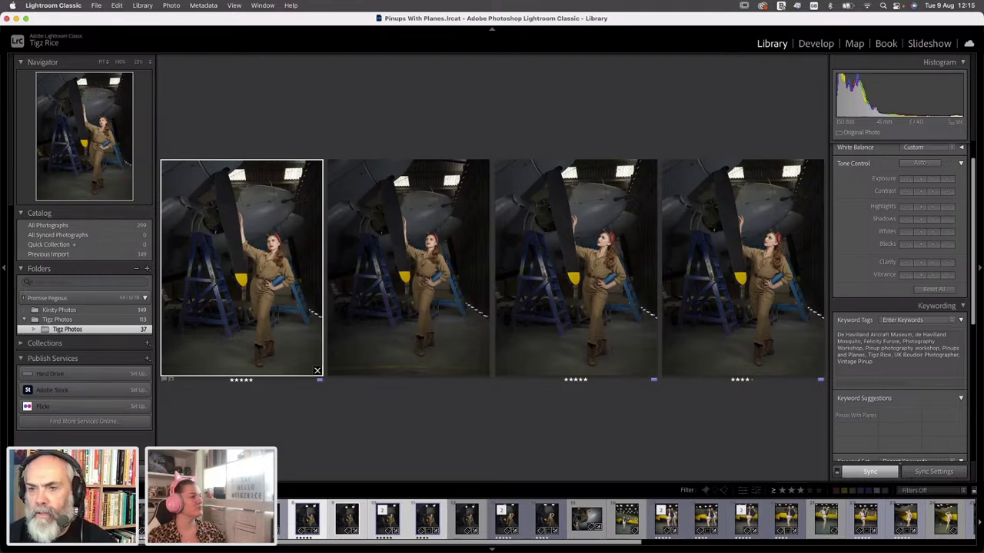
left_click(53, 5)
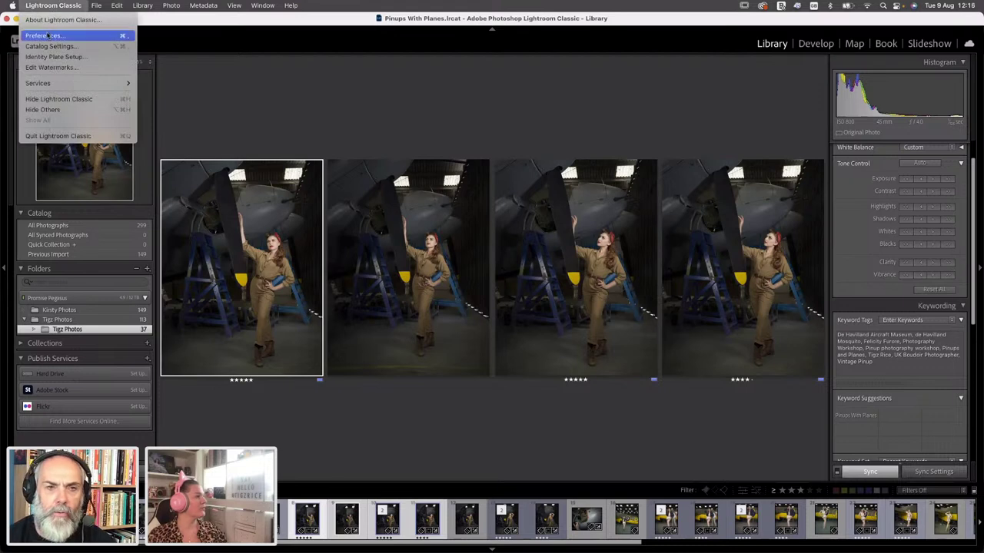
mouse_move(171, 6)
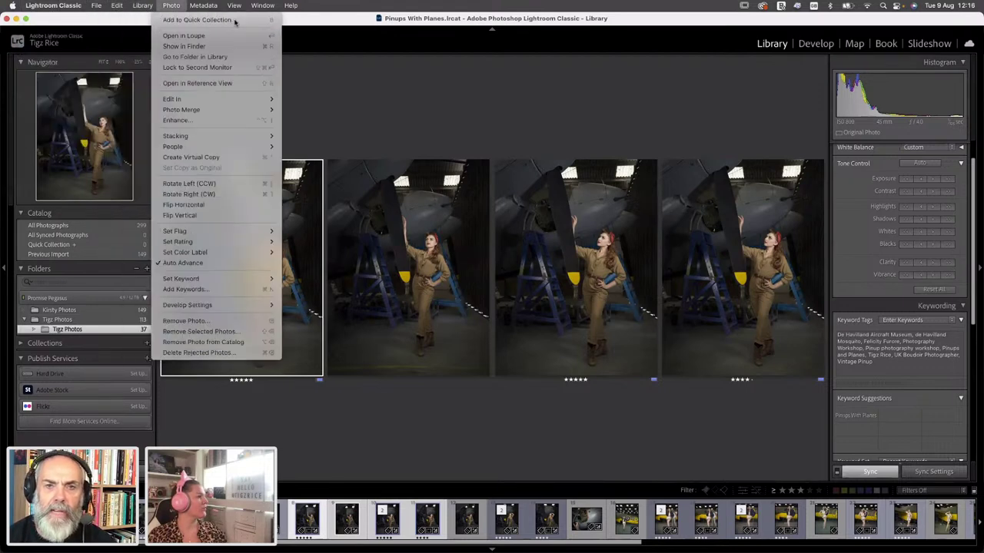
left_click(234, 21)
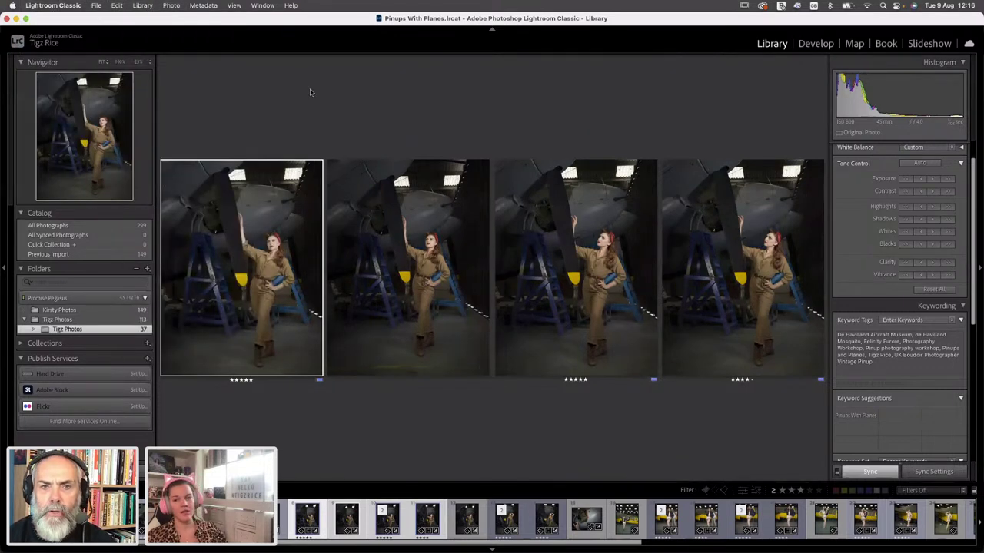
left_click(43, 6)
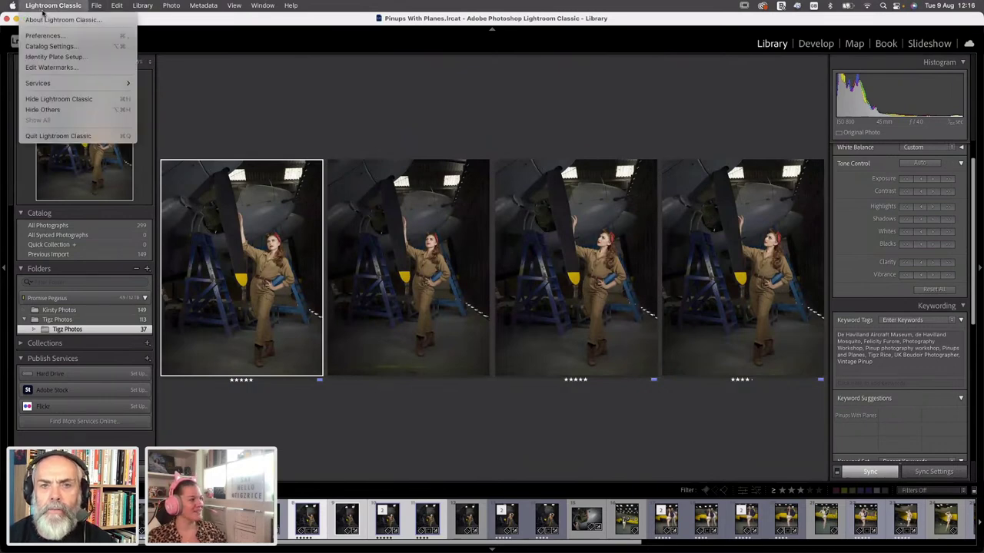
mouse_move(116, 6)
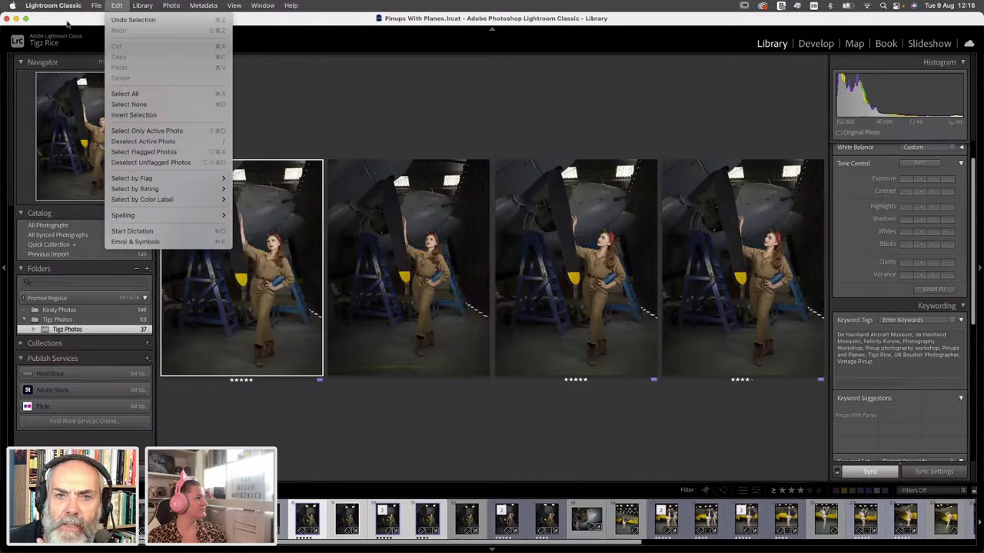
mouse_move(45, 11)
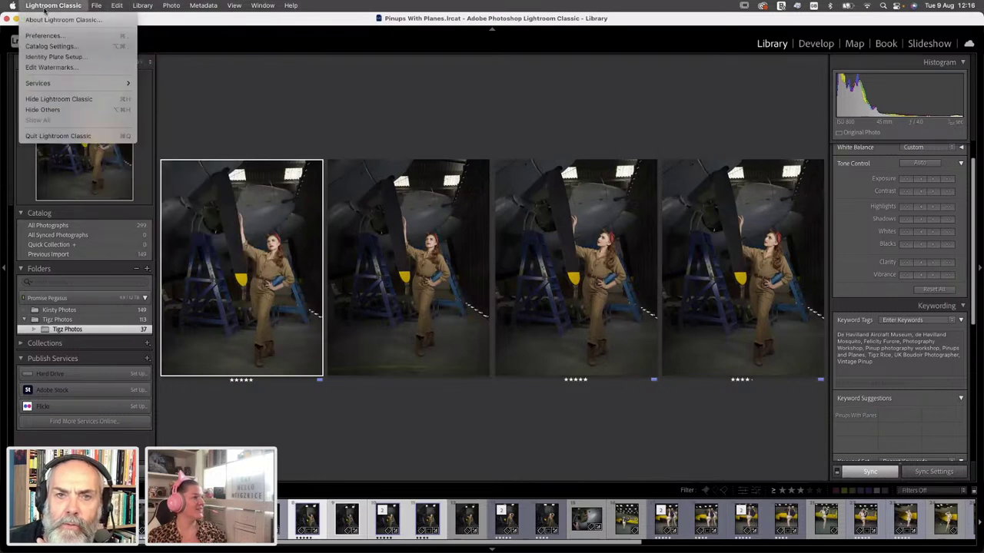
left_click(249, 72)
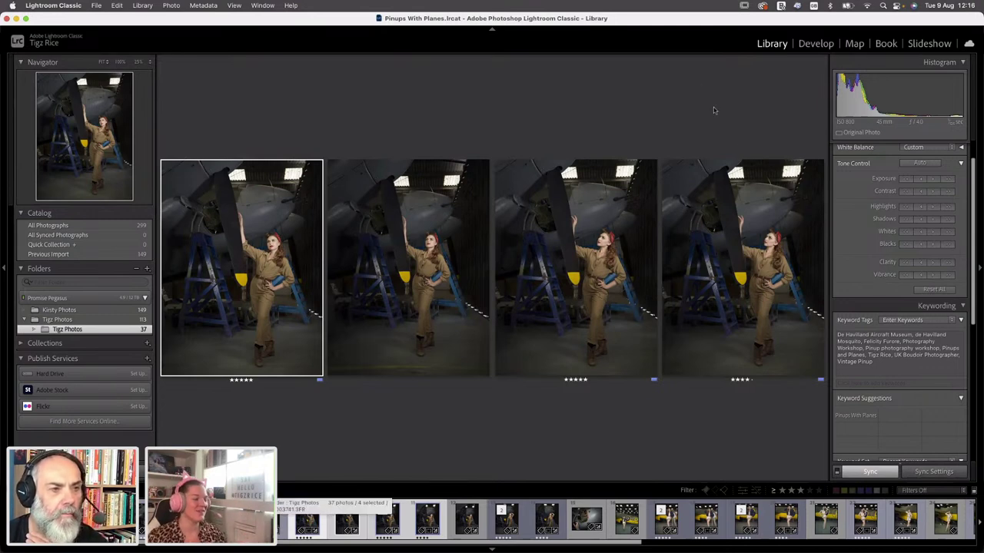
Hide both side panels to enlarge the comparison, and extend the survey to ten propeller portraits
left_click(5, 269)
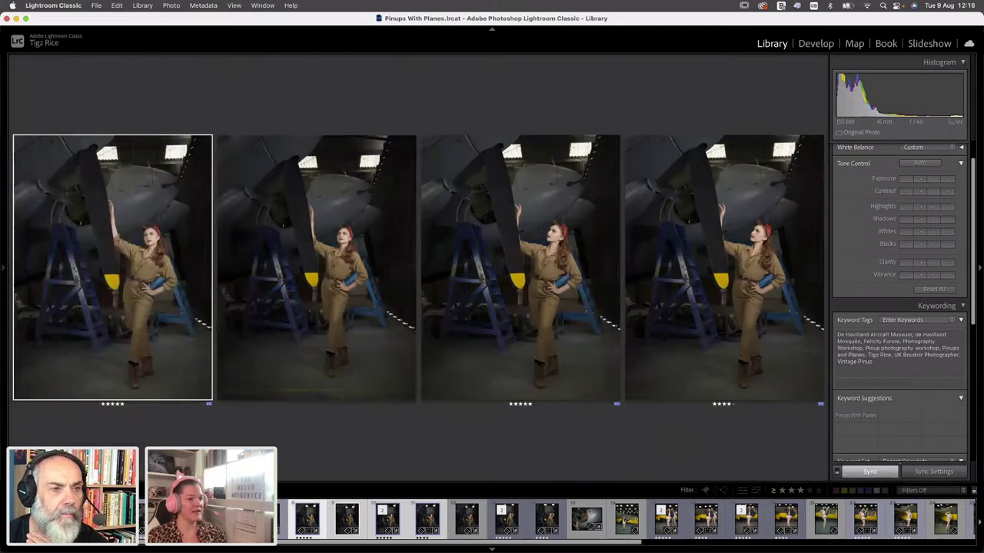
left_click(980, 269)
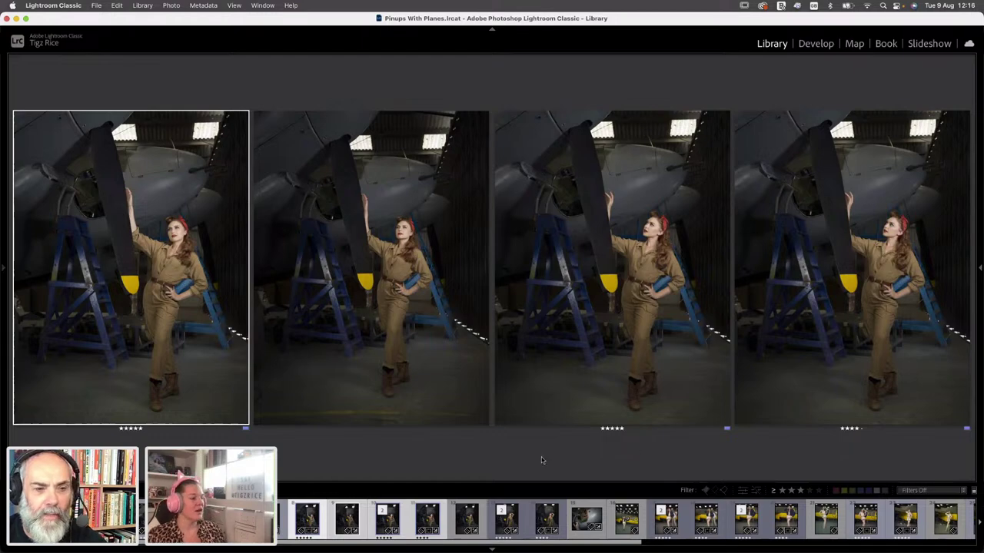
left_click(543, 525, "super")
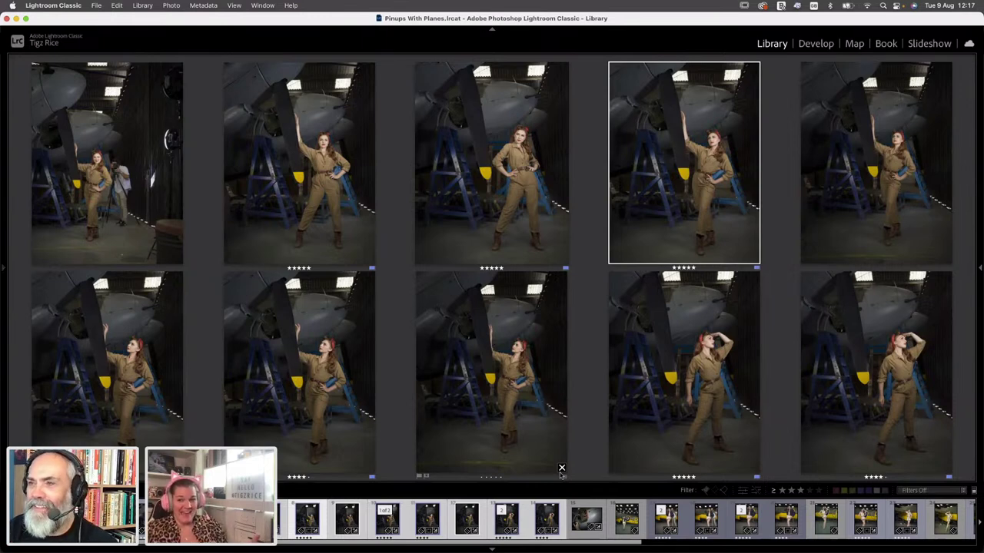
Open the five-star raised-arm propeller portrait full size and browse the similar poses after it
double_click(625, 220)
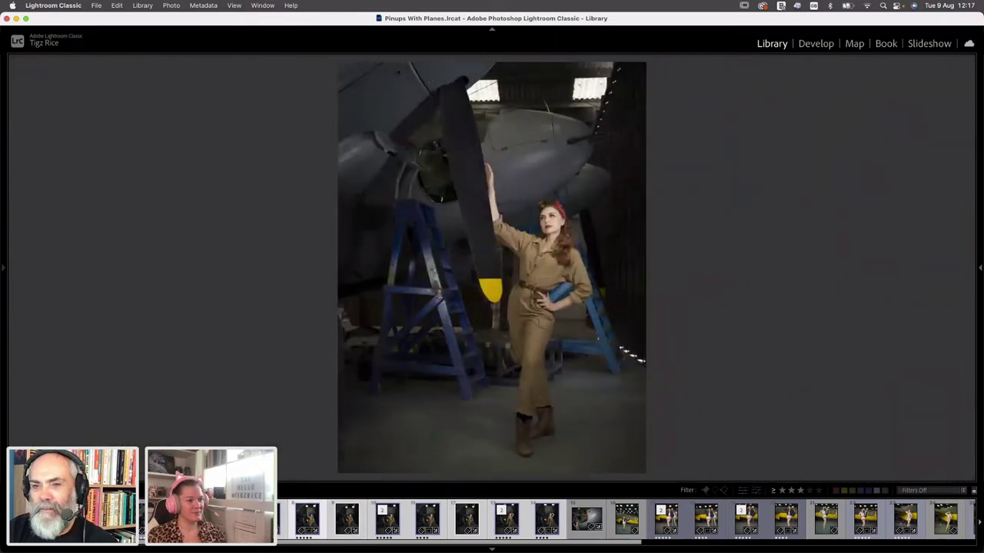
key("Right")
key("Right")
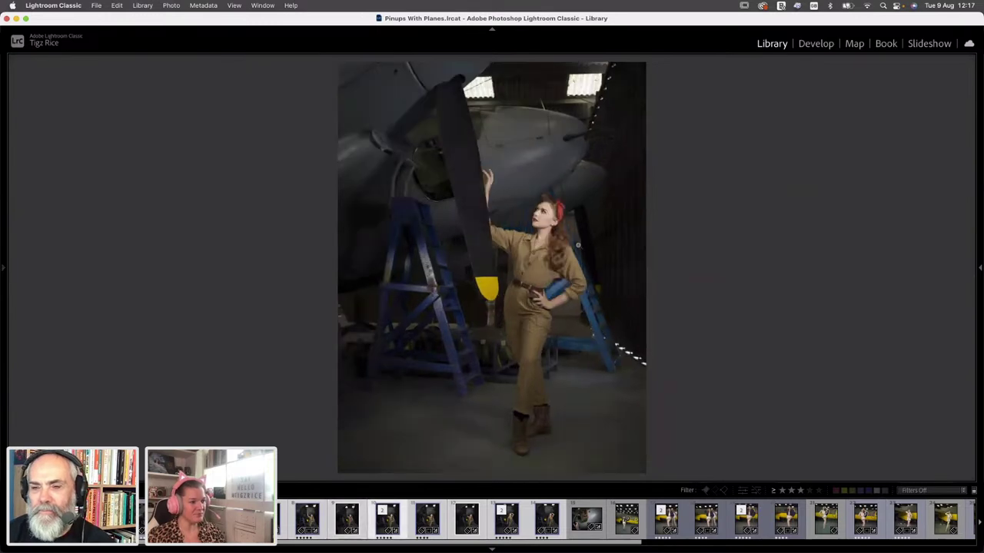
Filter the surveyed propeller portraits to three stars and higher, and review the remaining shots side by side and singly
key("g")
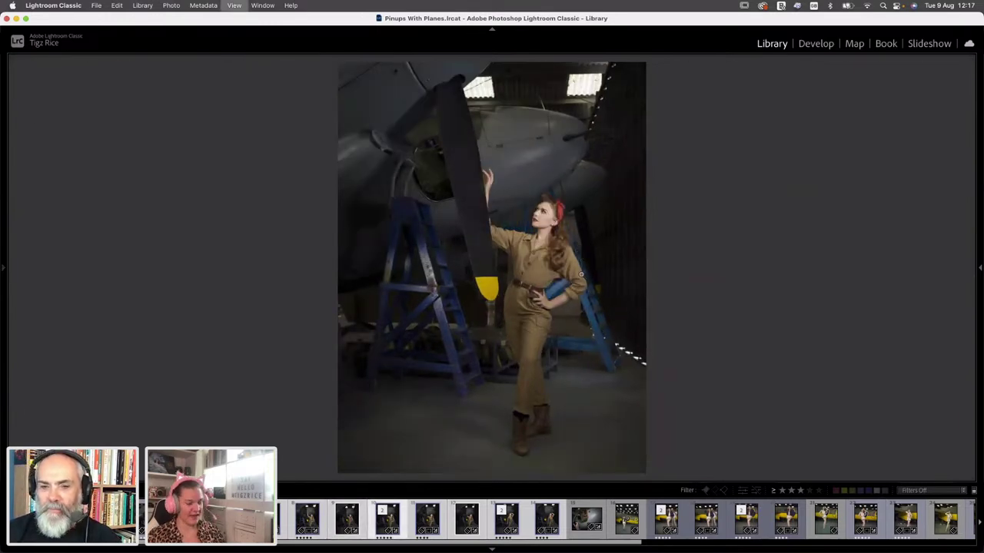
left_click(818, 491)
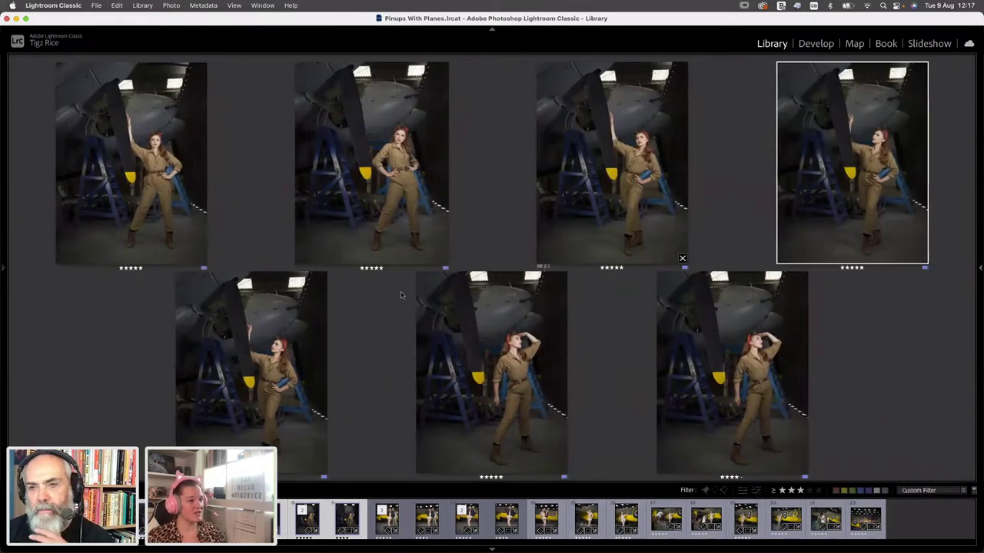
key("e")
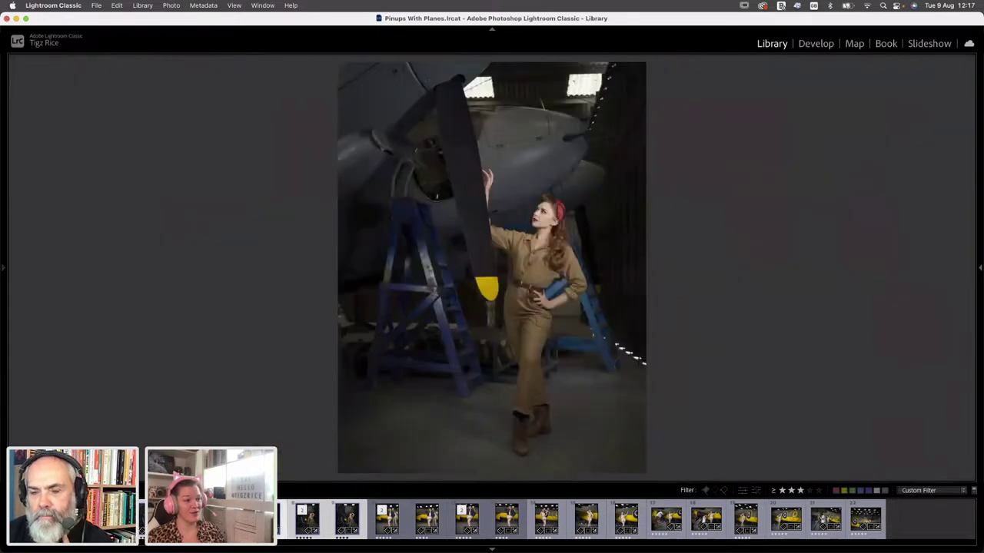
key("n")
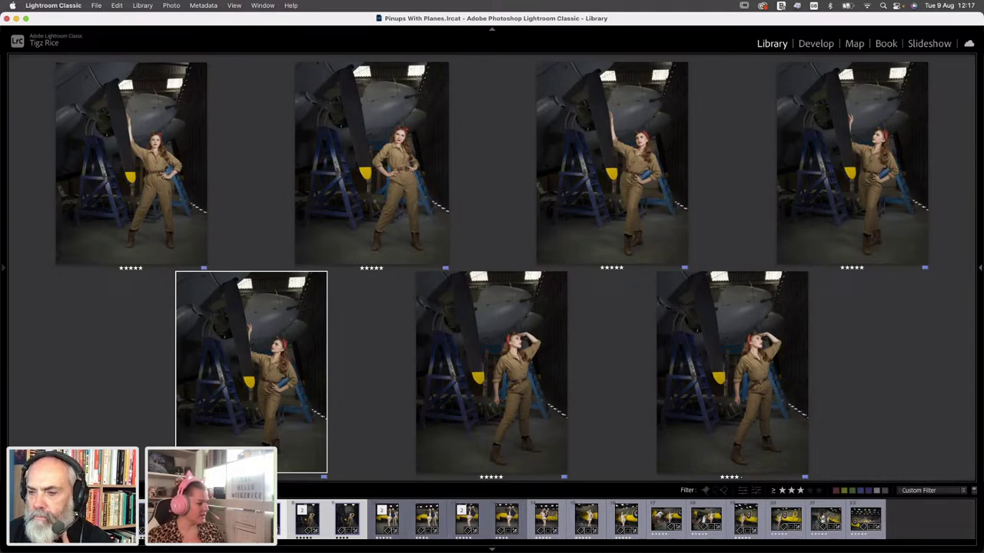
key("e")
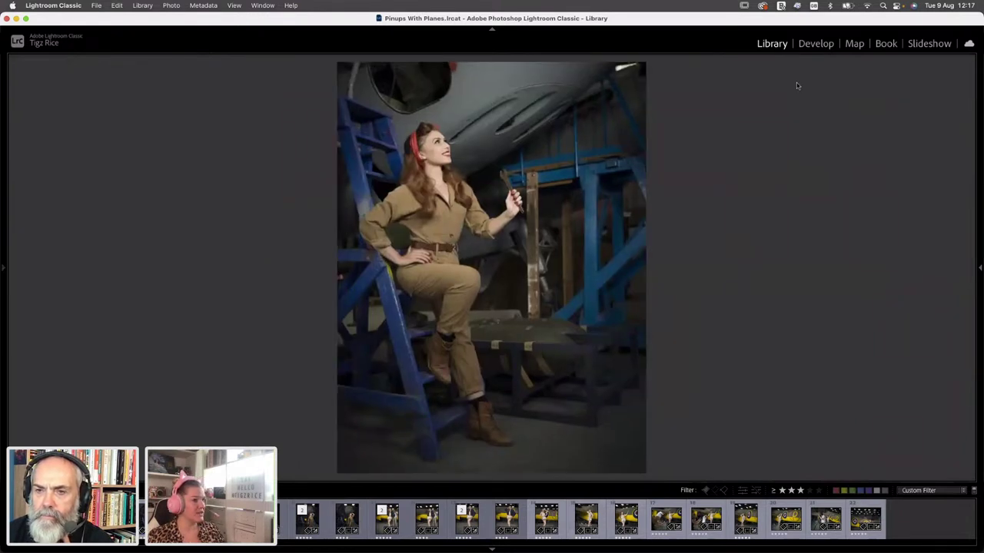
Open the blue-ladder portrait for developing, show its edit history, and reset all its adjustments
left_click(816, 44)
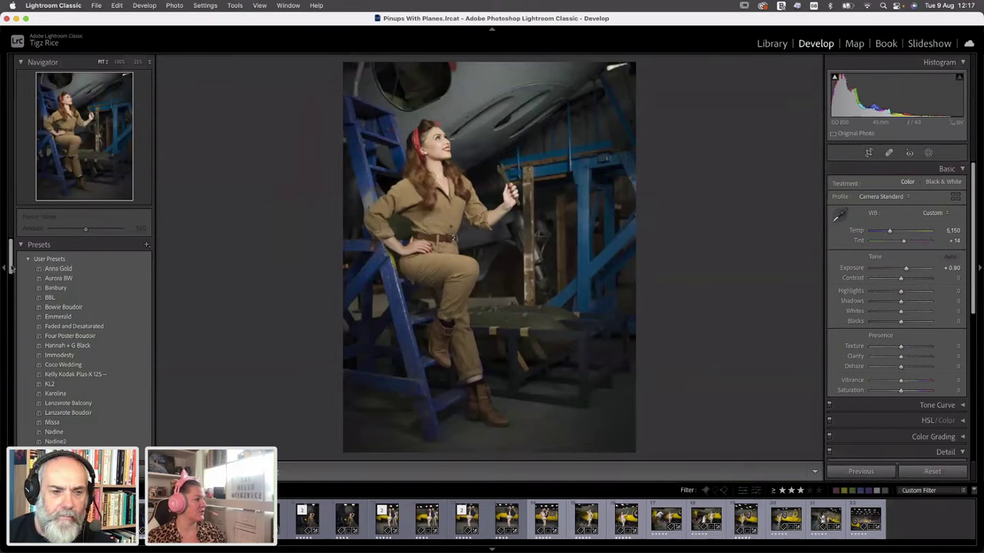
left_click_drag(10, 265, 17, 424)
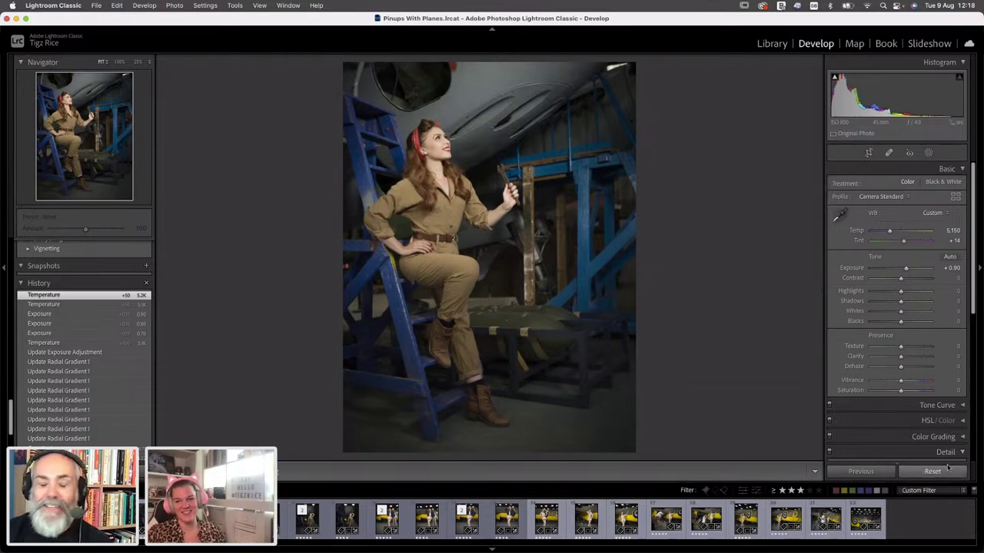
left_click(926, 473)
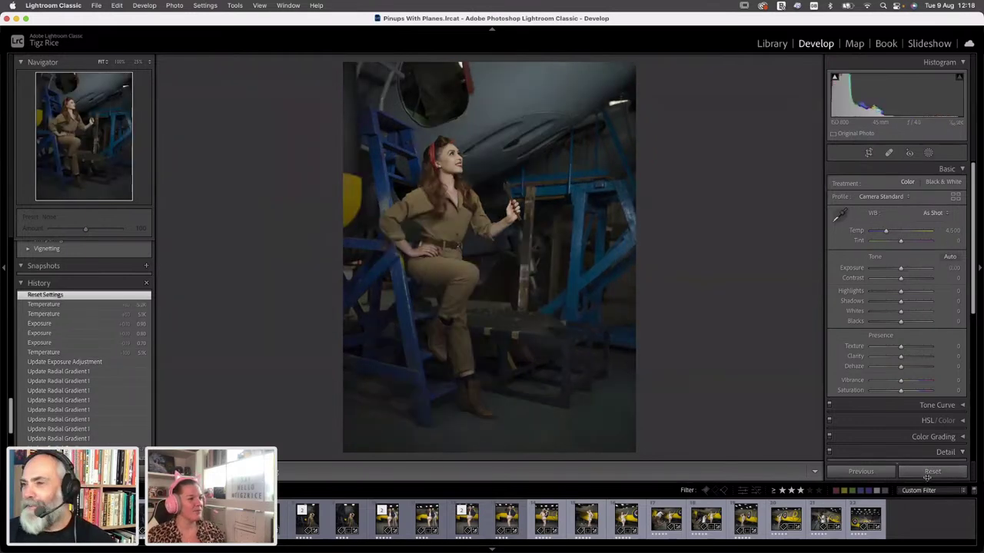
key("super+z")
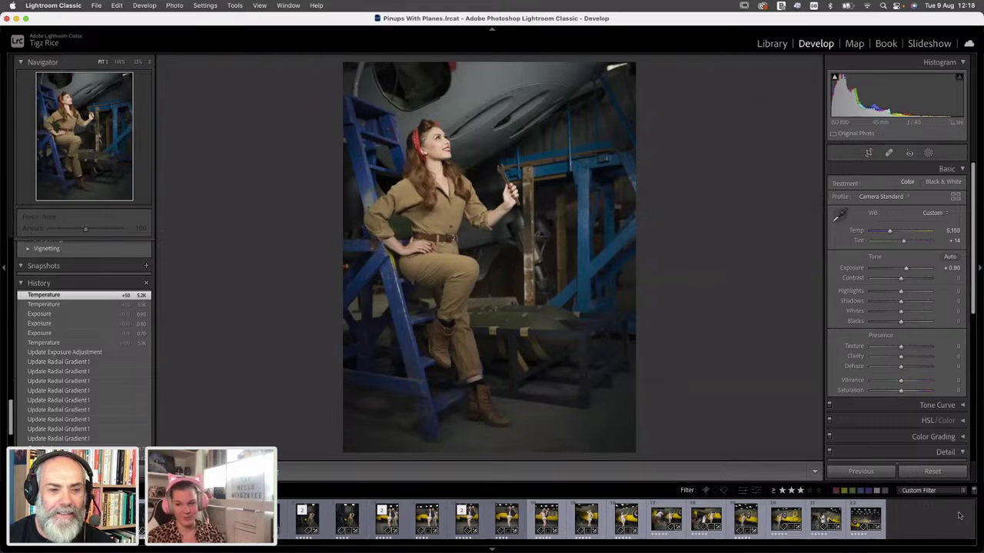
left_click(929, 474)
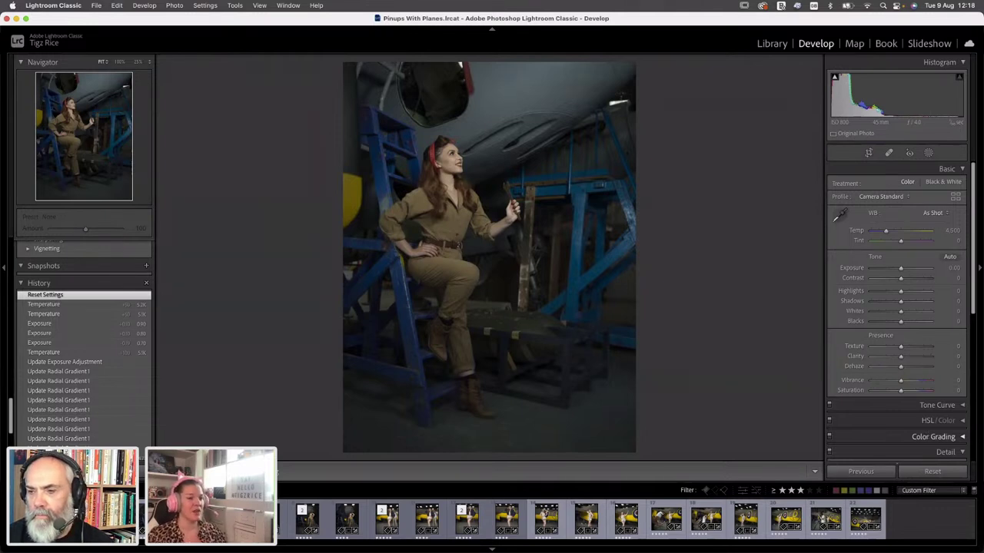
Try different exposure levels on the ladder portrait in 0.33 increments up to +0.66, and return the exposure to zero
left_click_drag(948, 267, 908, 260)
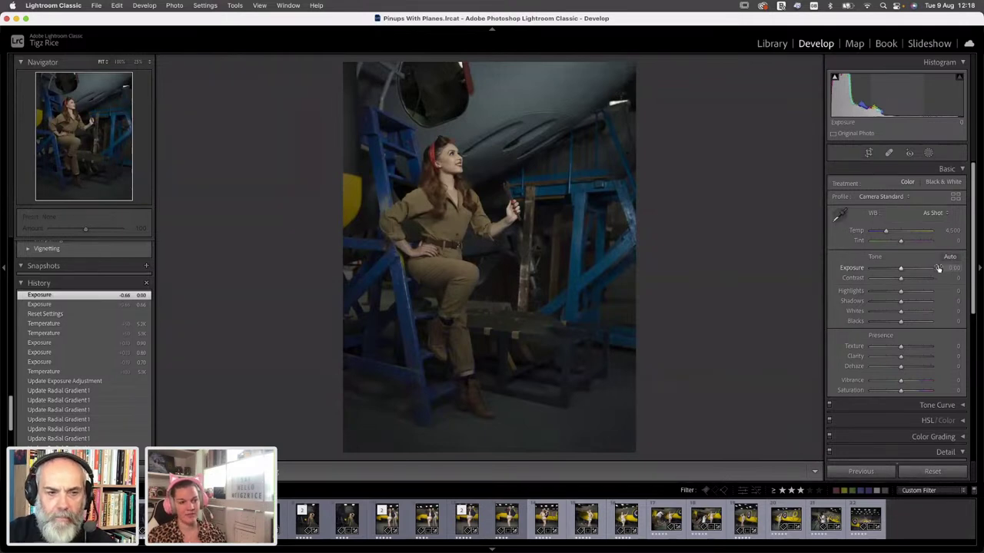
left_click_drag(938, 268, 939, 267)
key("Right")
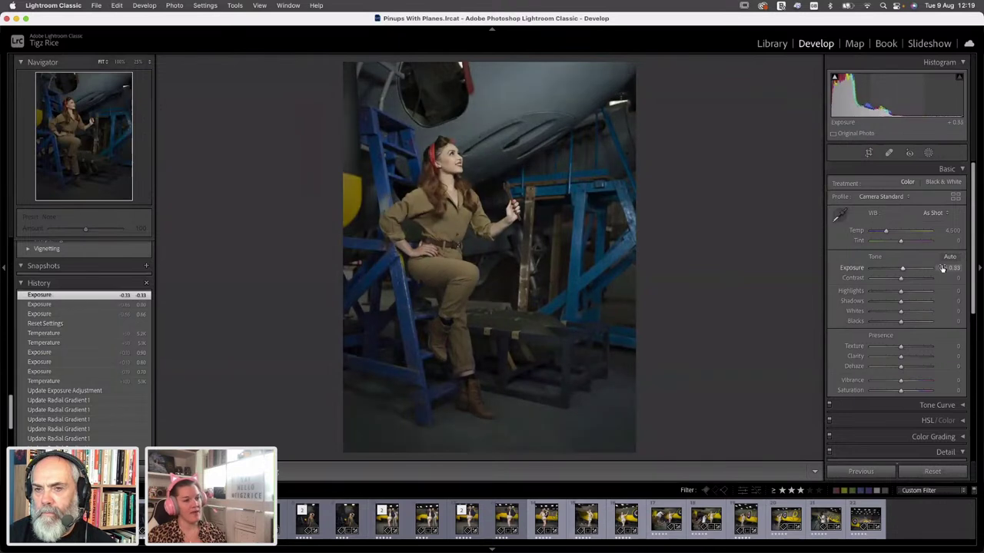
key("Left")
key("Right")
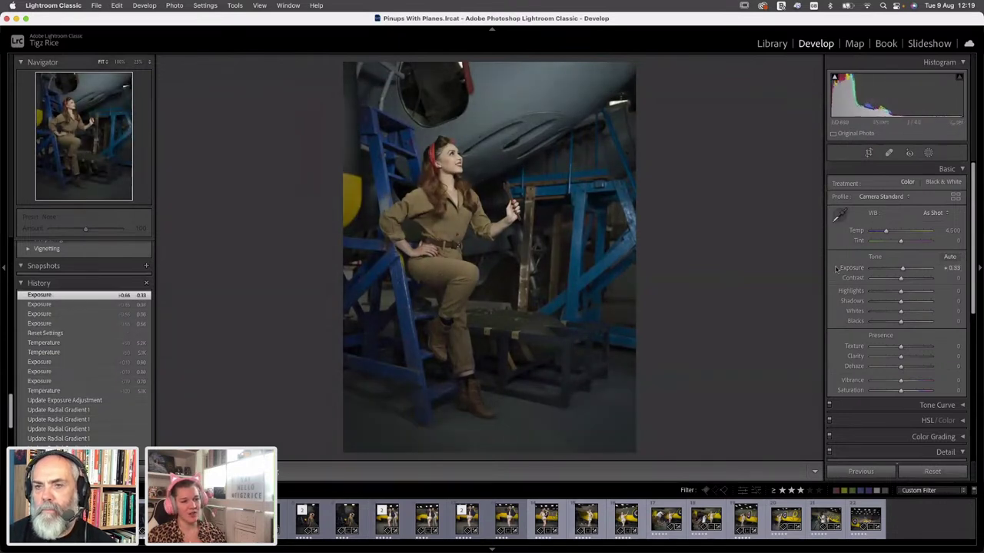
key("Left")
key("Right")
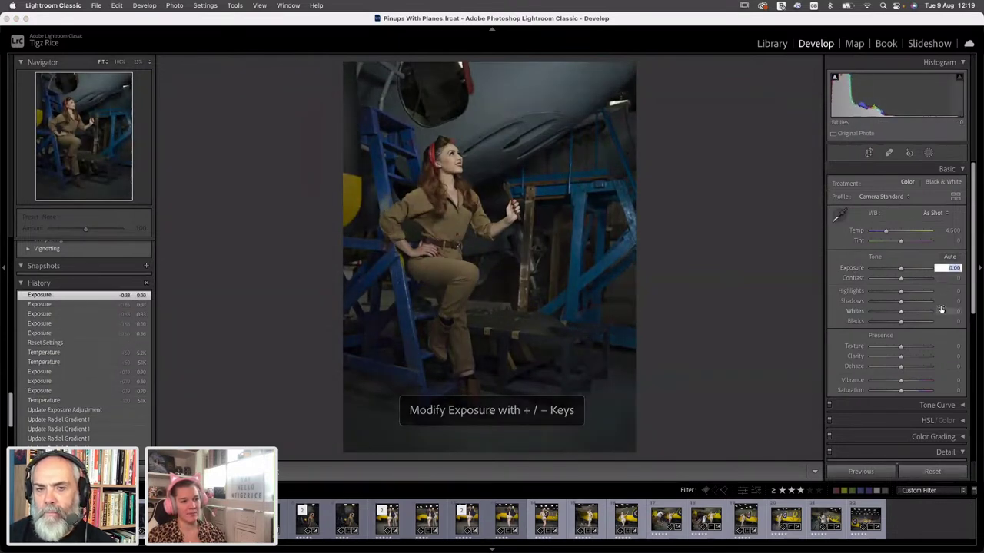
key("Left")
left_click(950, 269)
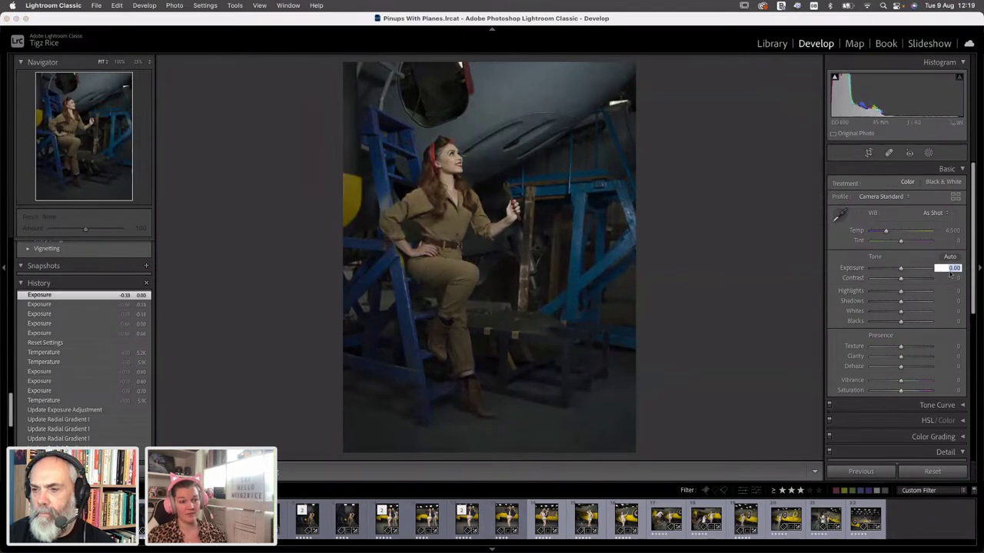
key("Right")
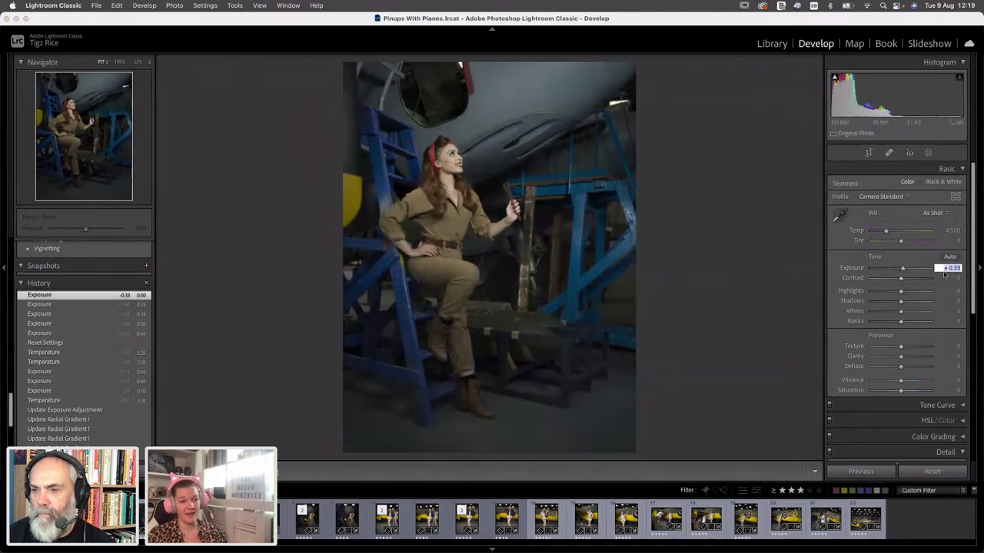
key("Left")
key("Right")
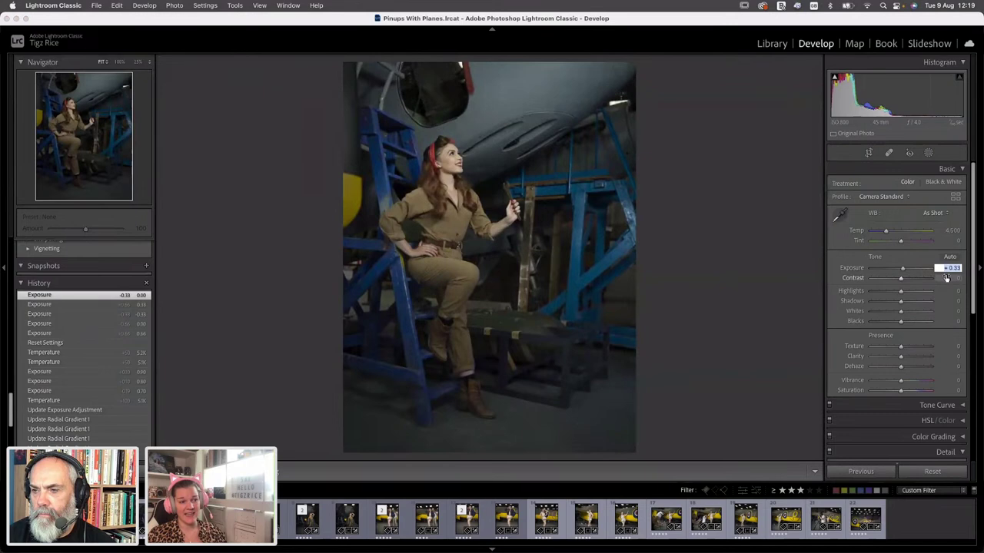
key("Left")
key("Right")
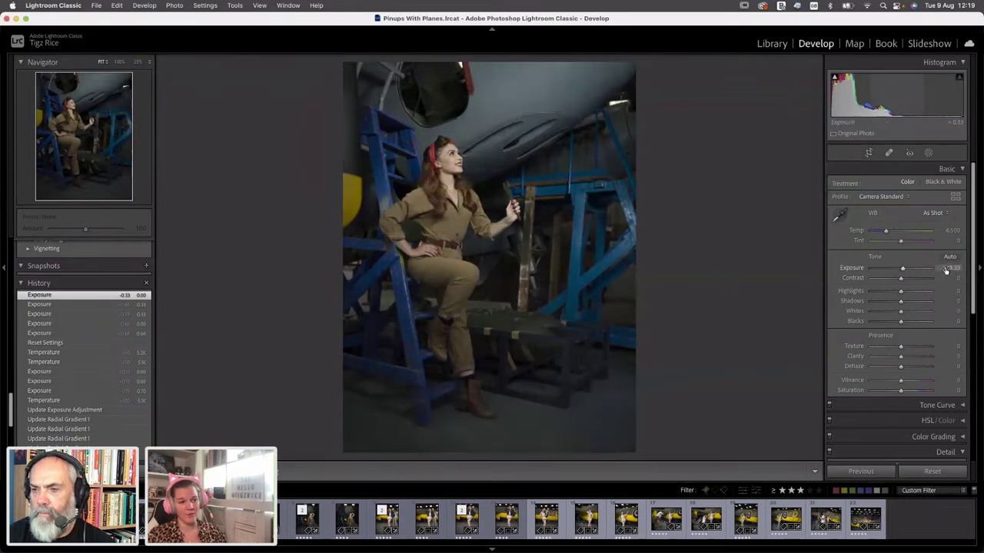
key("Left")
key("Right")
key("Left")
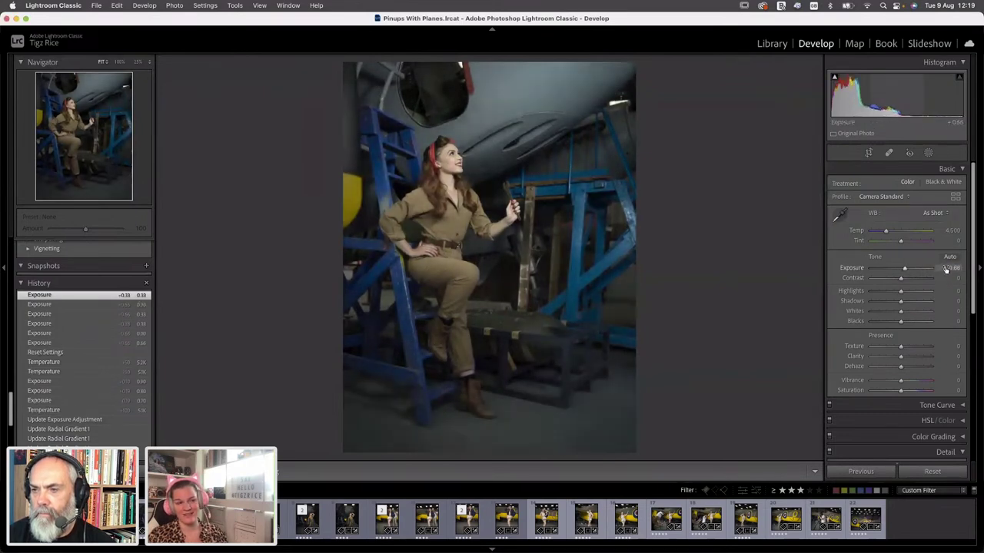
key("Right")
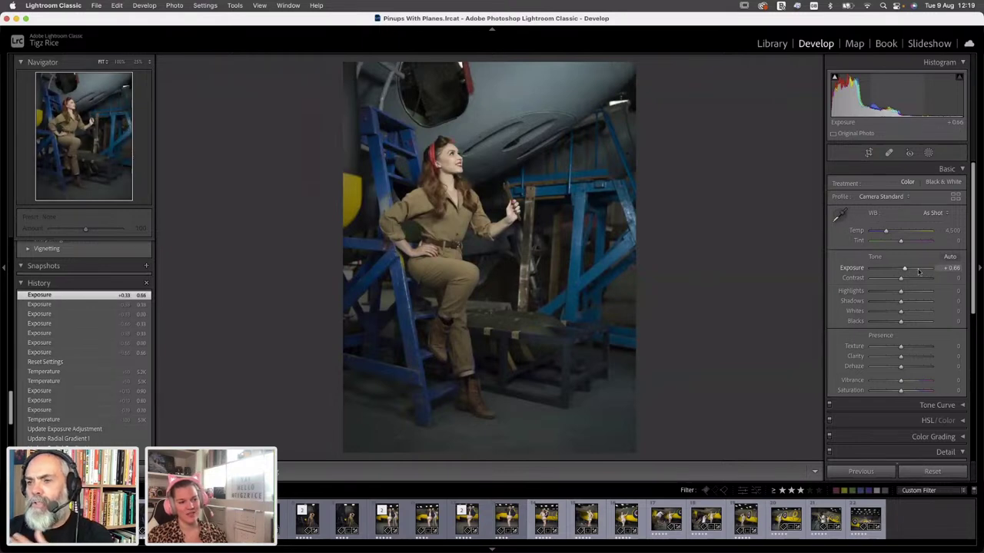
key("Left")
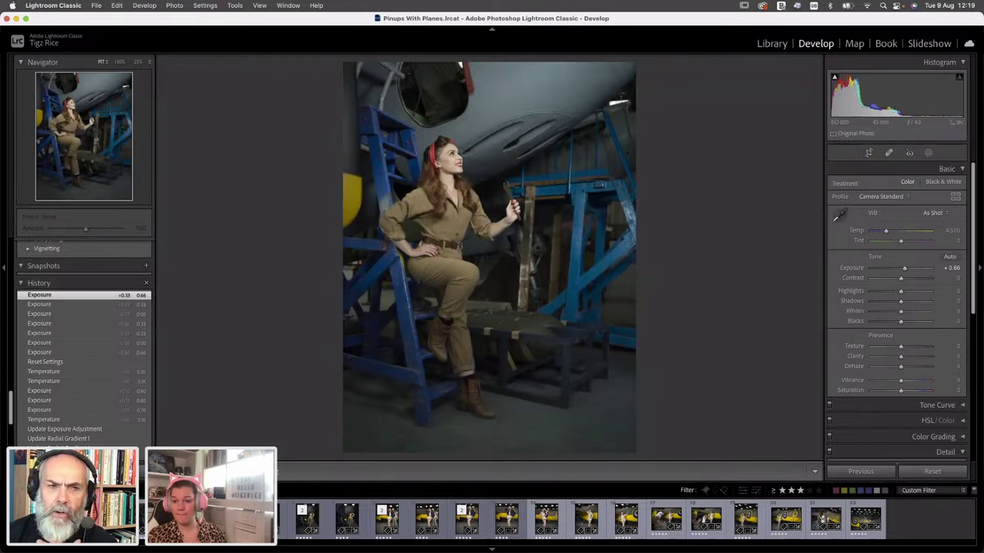
double_click(850, 268)
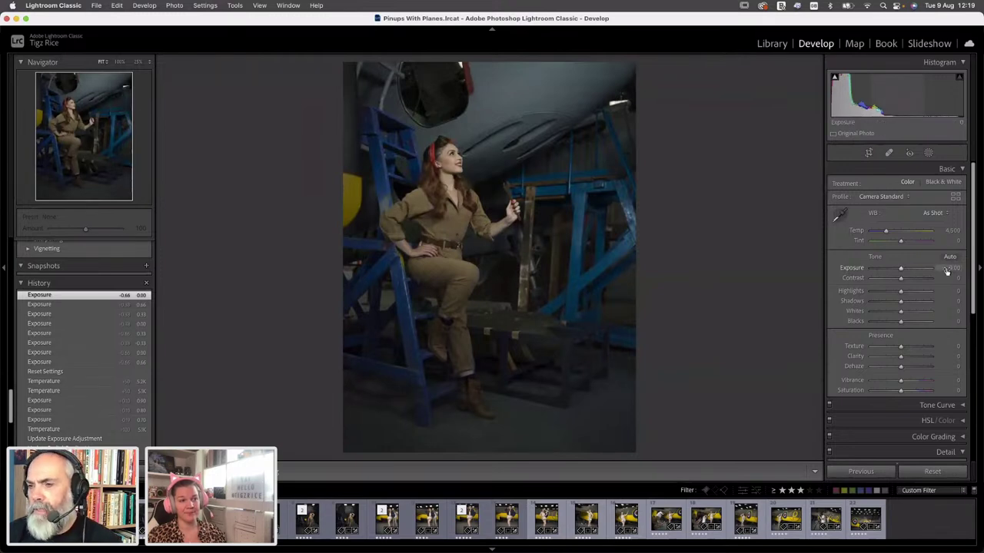
Set the ladder portrait's exposure to +0.76
left_click_drag(942, 269, 947, 269)
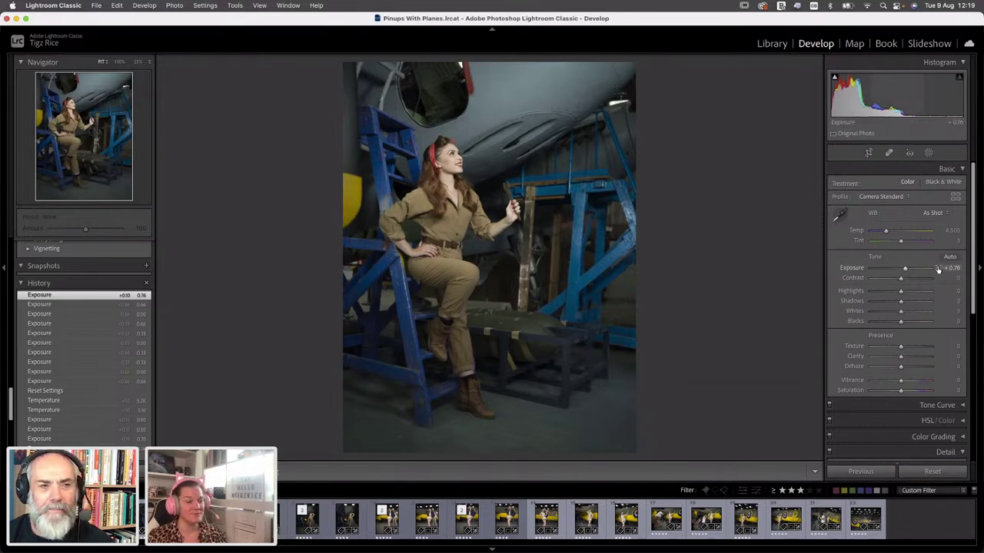
key("Up")
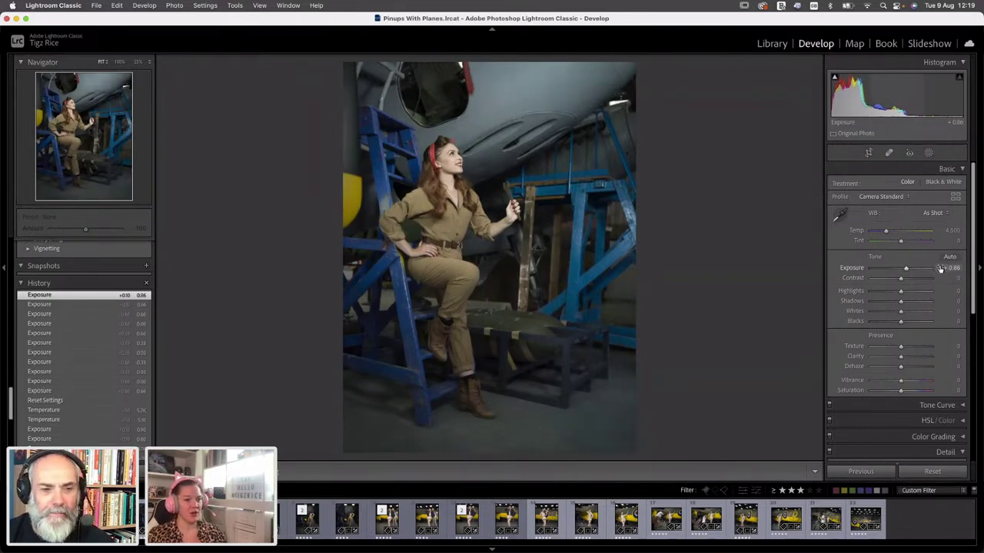
key("Down")
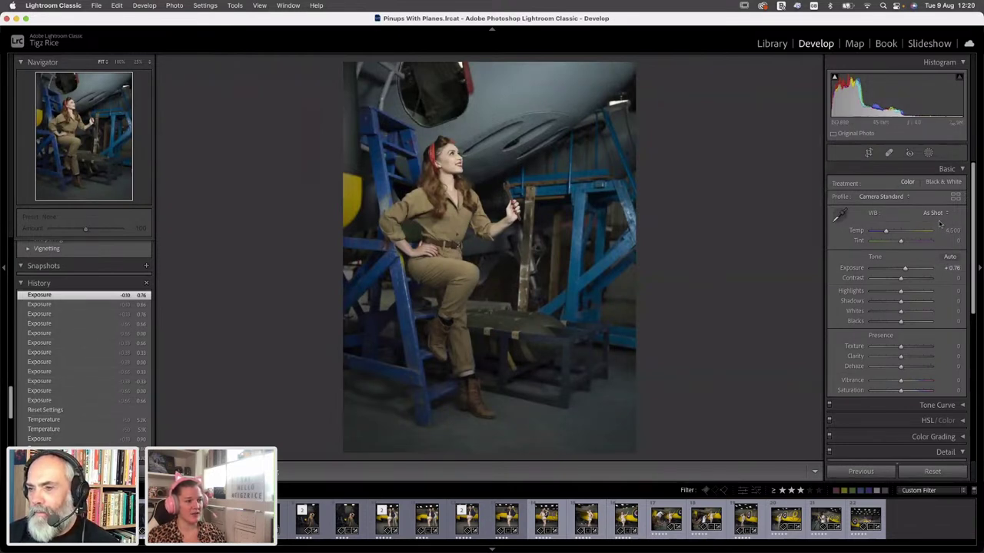
Enable the Hasselblad XCD 4/45P lens profile corrections, compare the portrait with and without them, and set the vignetting correction to 0
scroll(972, 297, "down", 3)
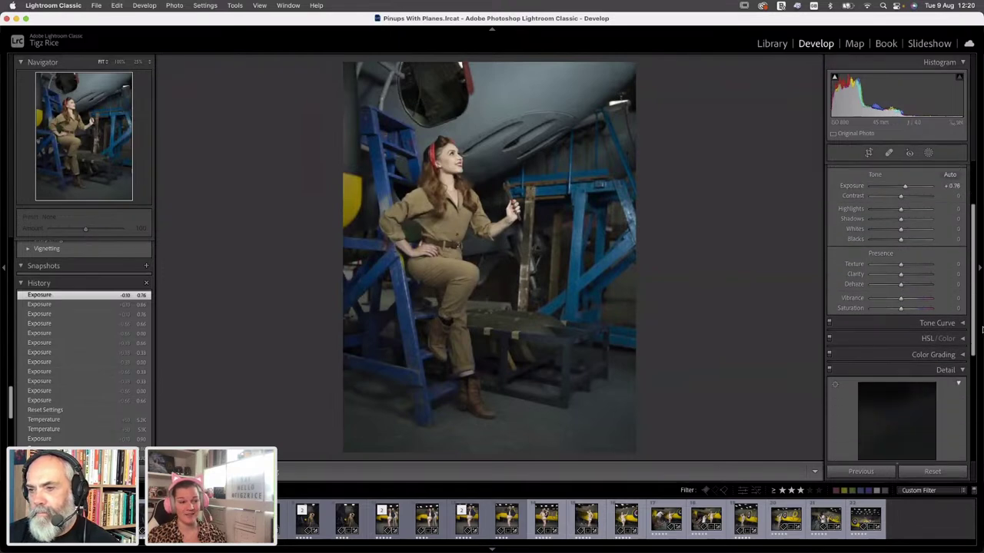
scroll(976, 322, "down", 3)
left_click(928, 279)
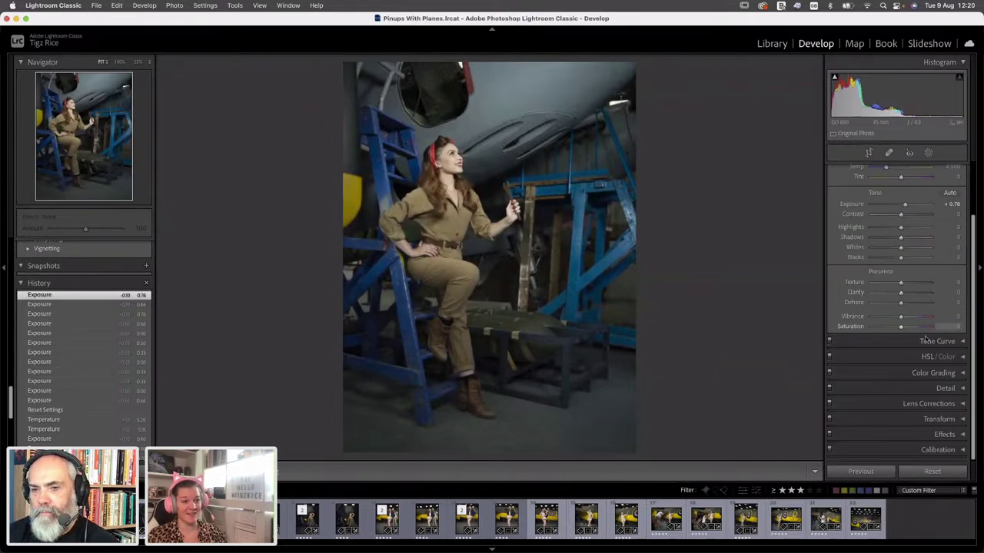
left_click(924, 403)
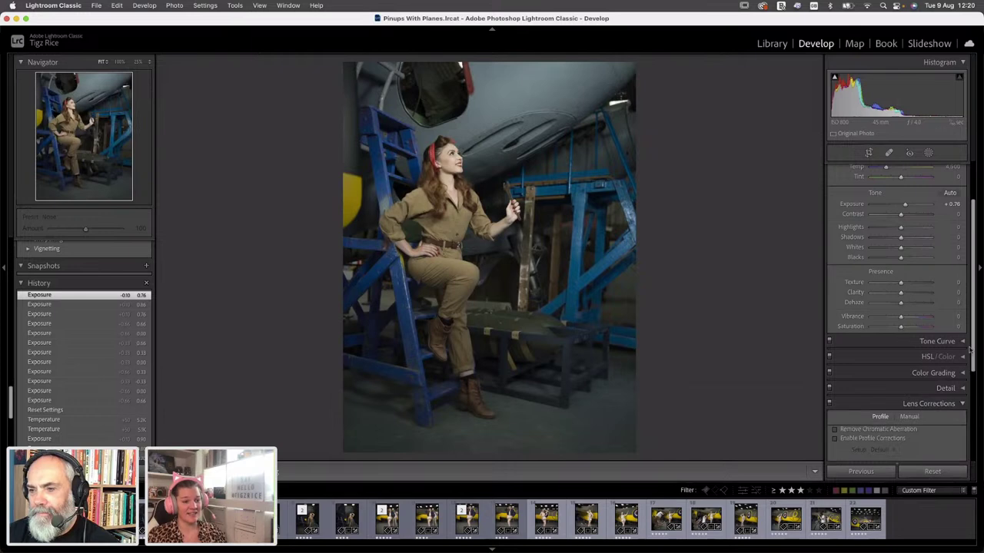
left_click_drag(973, 358, 975, 461)
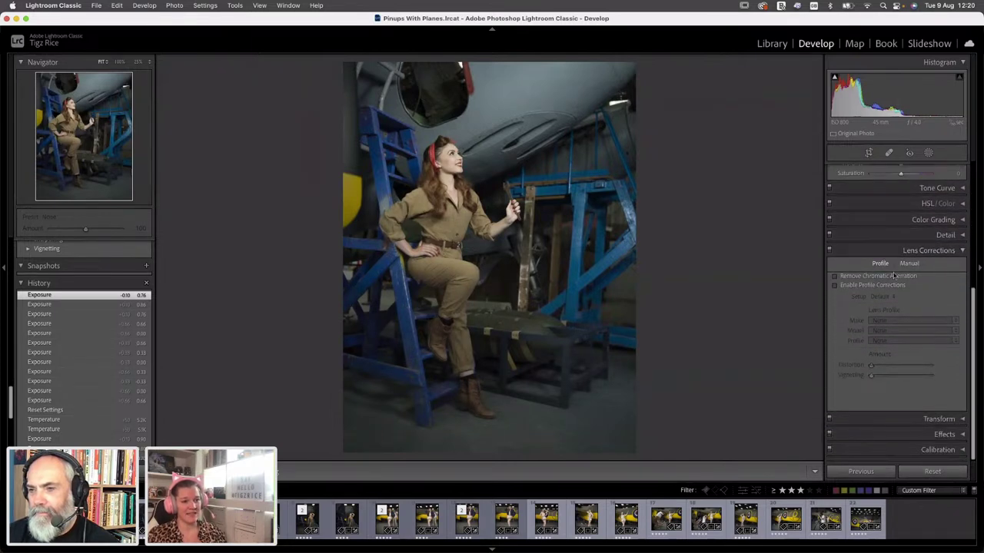
left_click(836, 286)
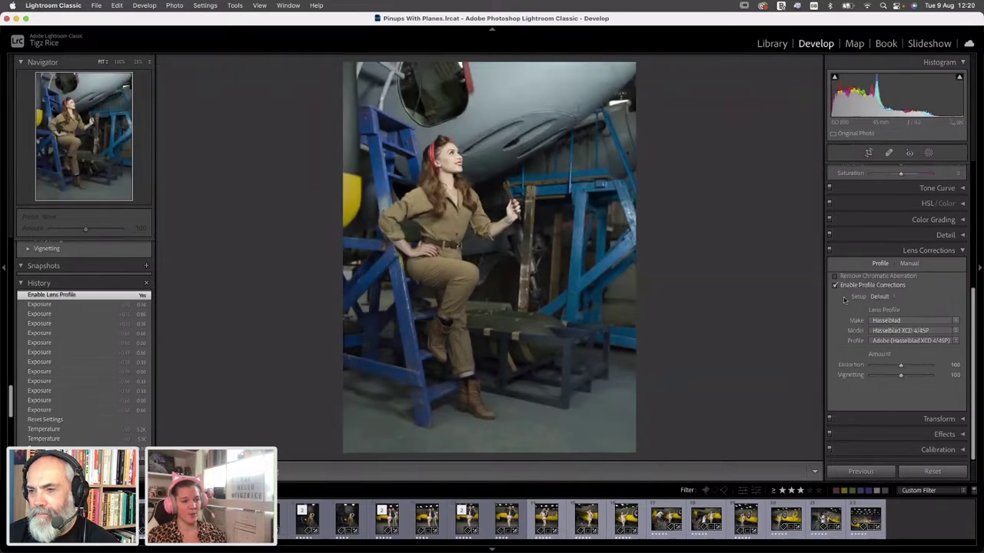
left_click(835, 286)
left_click(836, 285)
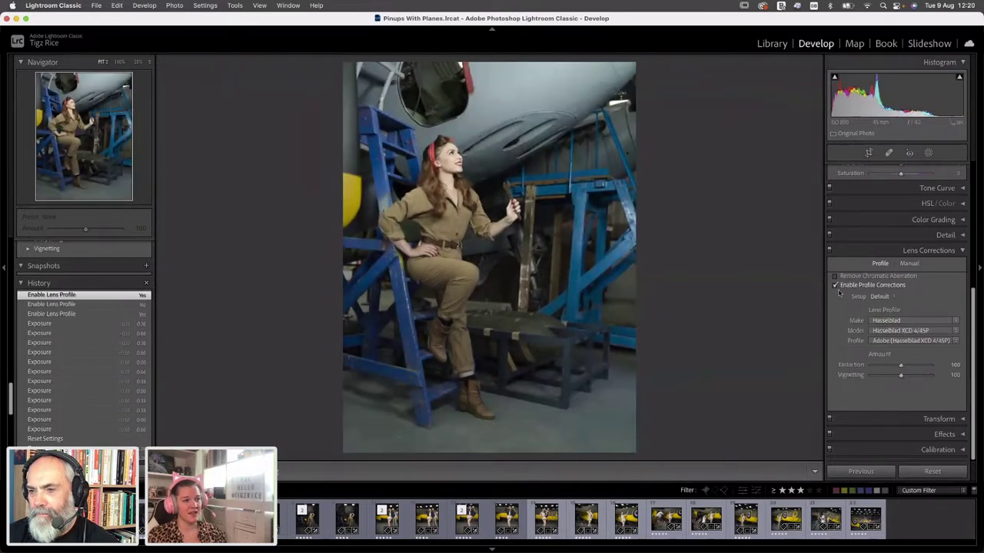
left_click(837, 289)
left_click(837, 289)
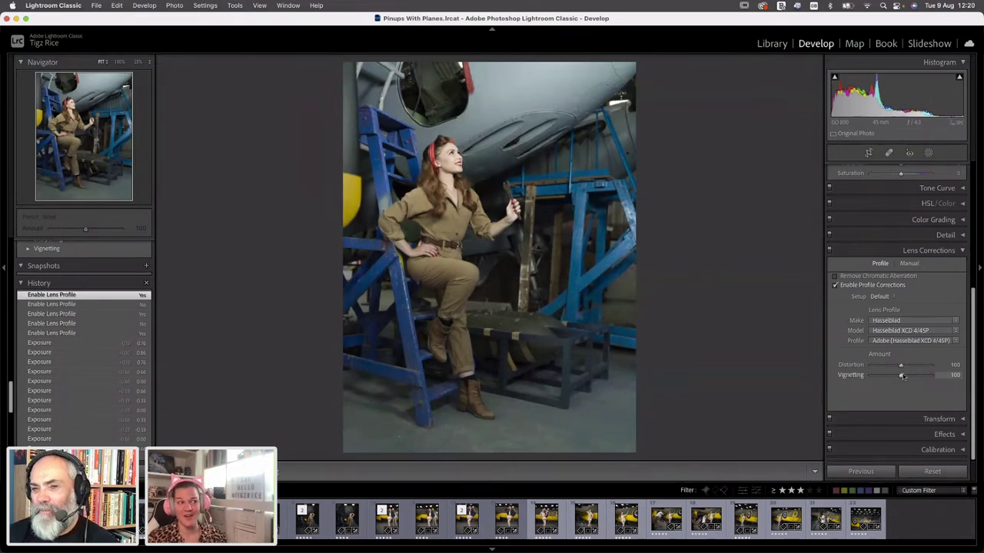
left_click_drag(901, 375, 871, 375)
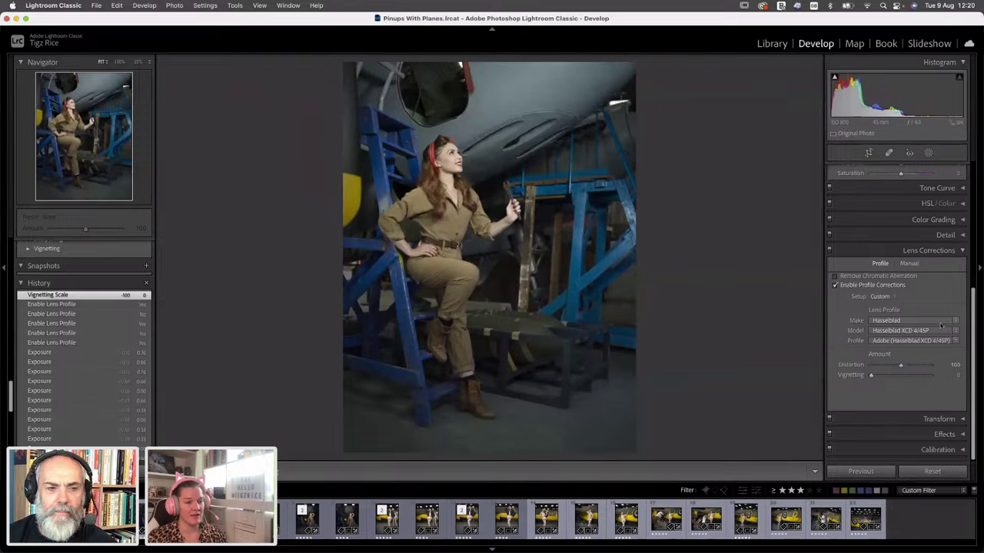
Select all filtered photos with Auto Sync off, choose only Lens Corrections for synchronizing, and cancel the synchronization
key("super+a")
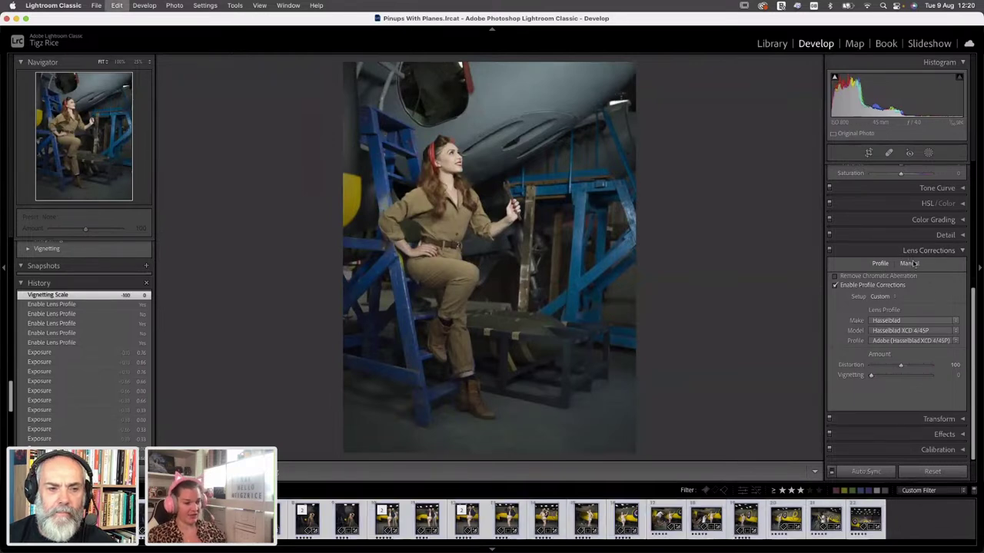
left_click(866, 472)
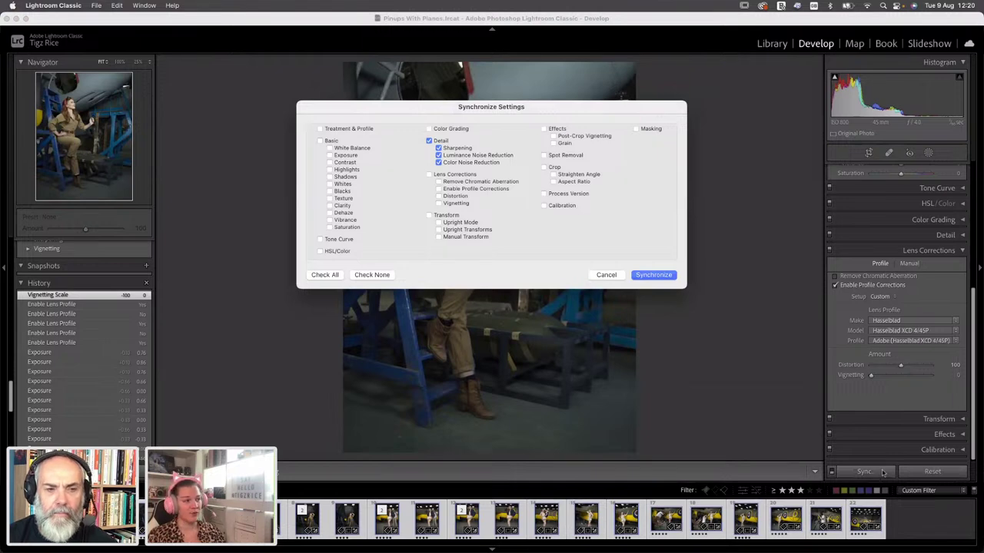
left_click(363, 275)
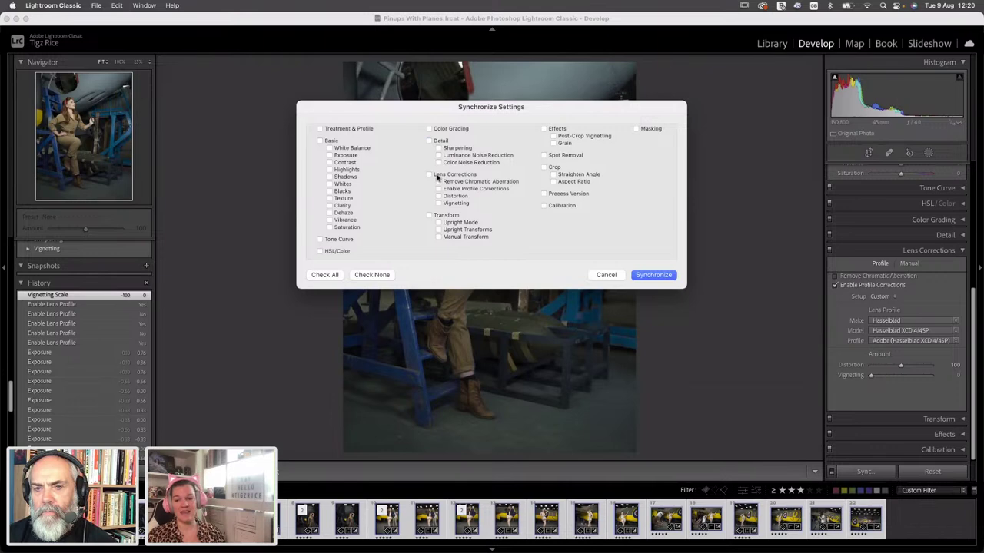
left_click(428, 174)
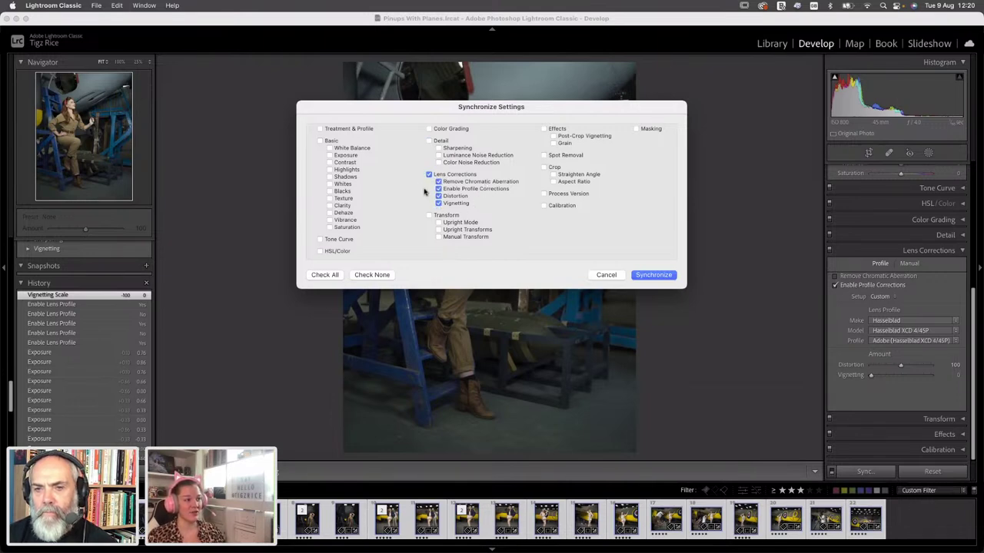
left_click(606, 276)
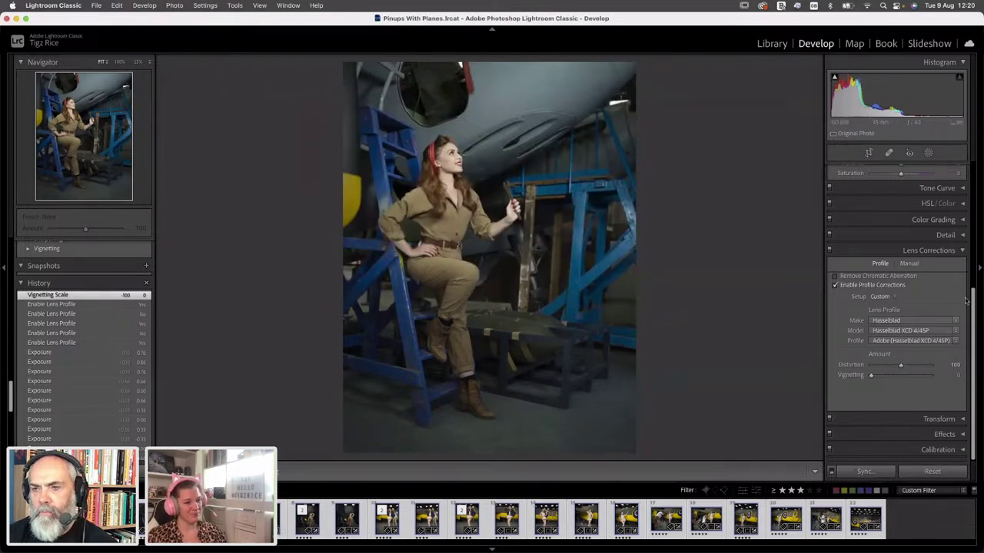
Try the Auto, Guided, Level and Vertical Upright corrections on the ladder portrait, and turn Upright off
scroll(937, 257, "up", 2)
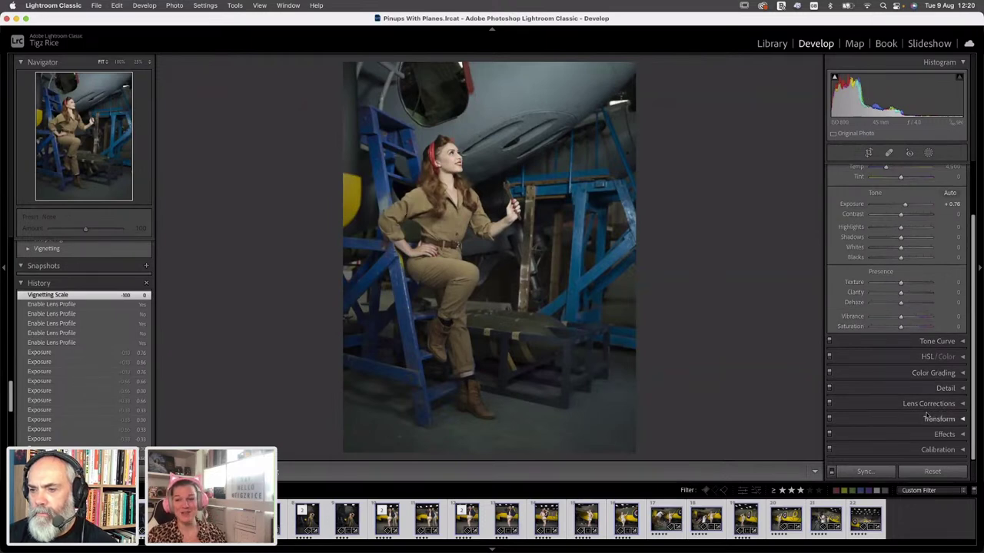
left_click(927, 422)
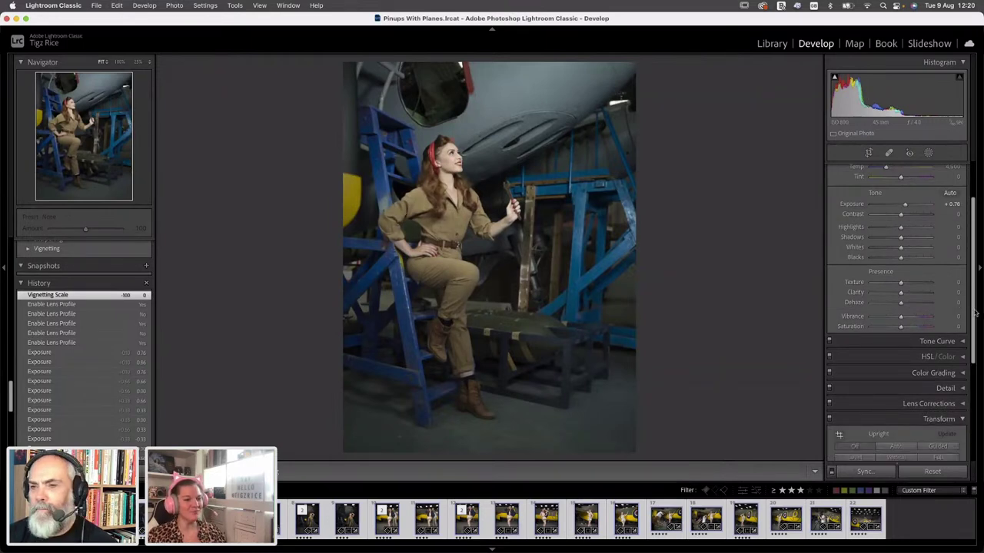
left_click_drag(976, 312, 977, 388)
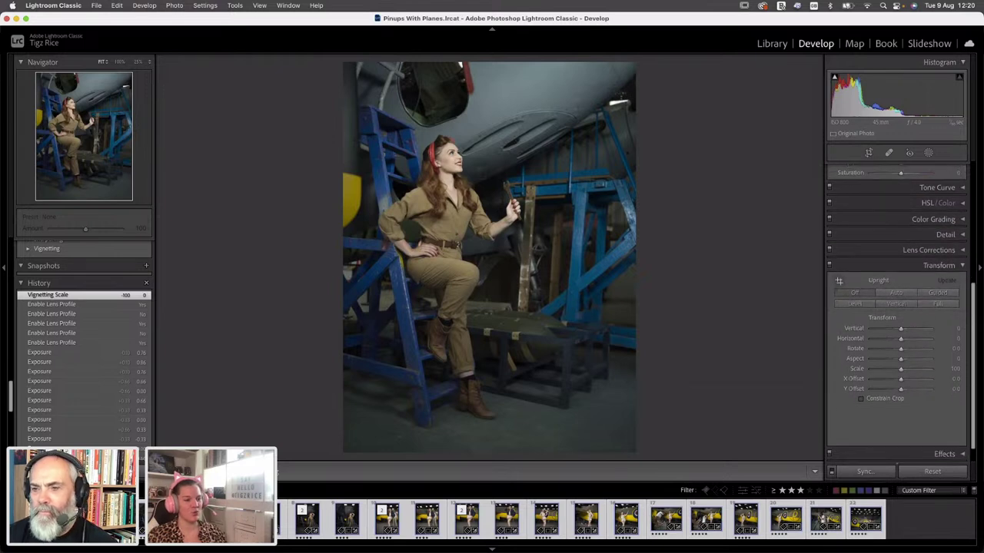
left_click(896, 292)
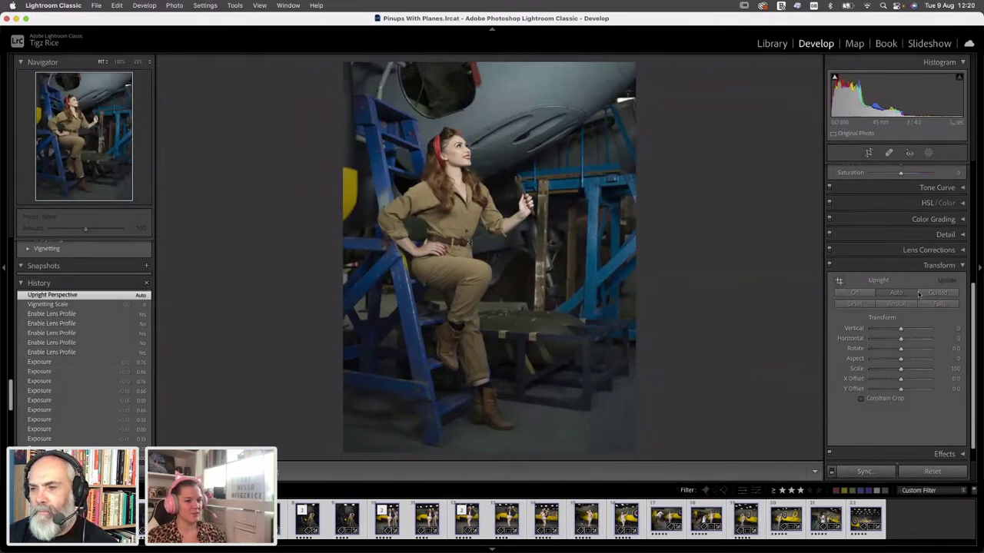
left_click(937, 292)
left_click(855, 303)
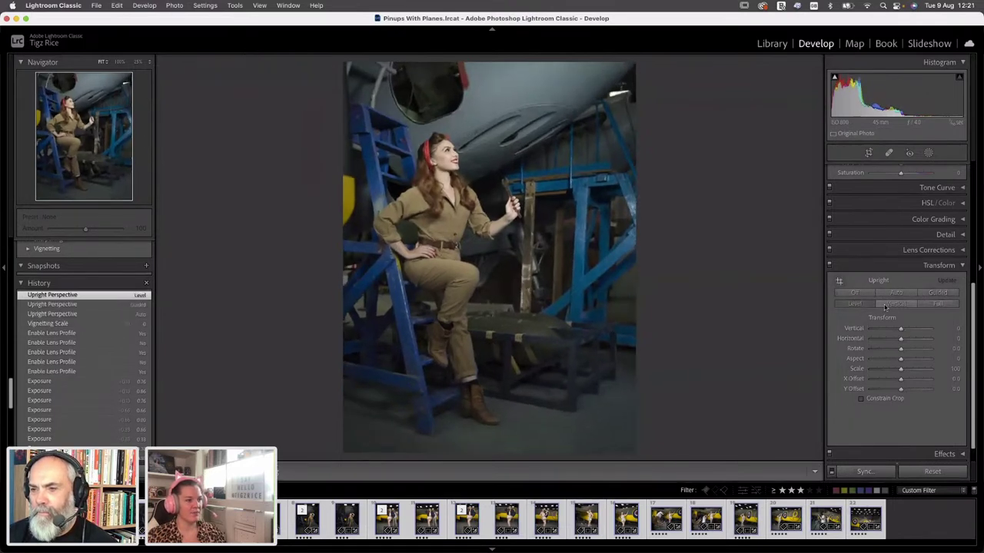
left_click(891, 304)
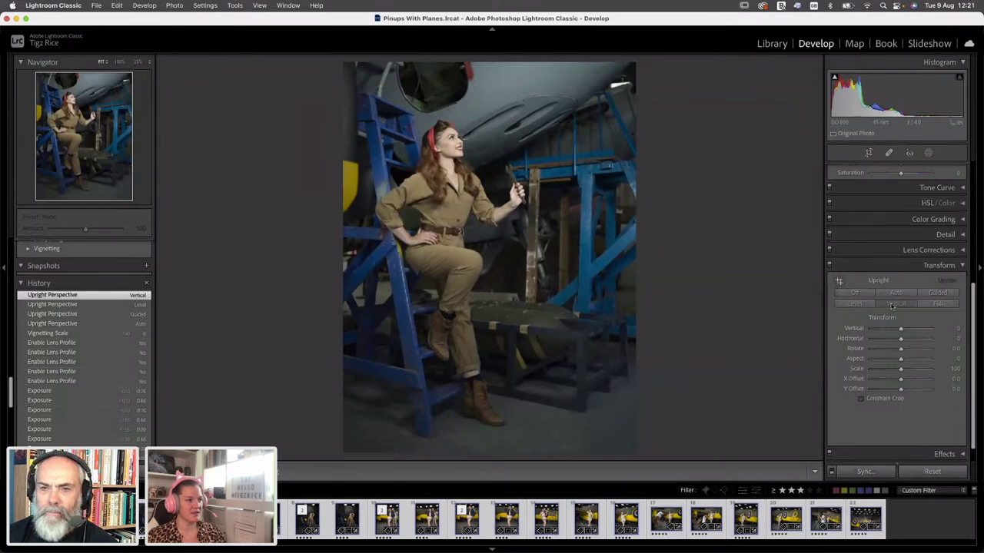
left_click(865, 294)
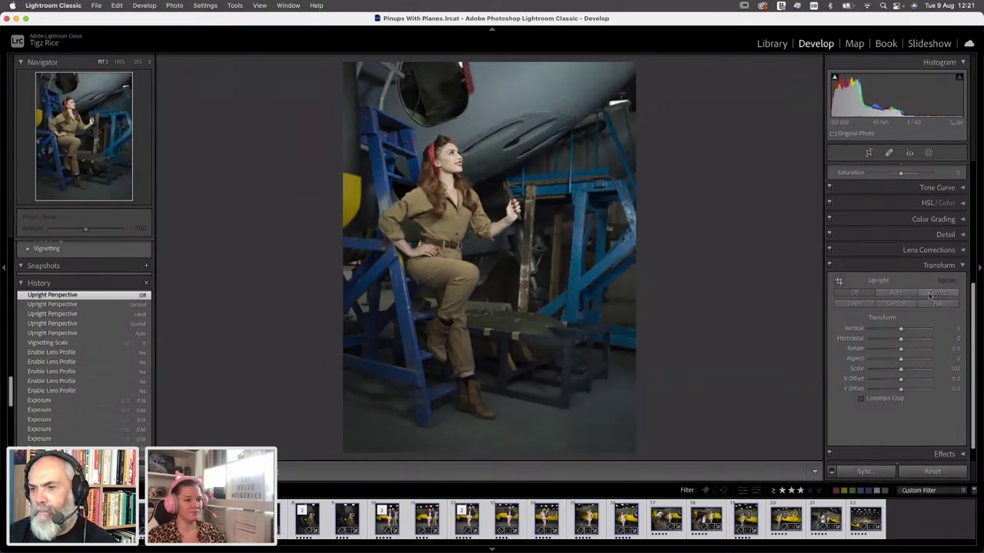
Straighten the portrait with two Guided Upright guides along the blue trestle leg and wooden post, trying Auto Upright and undoing it
left_click(932, 295)
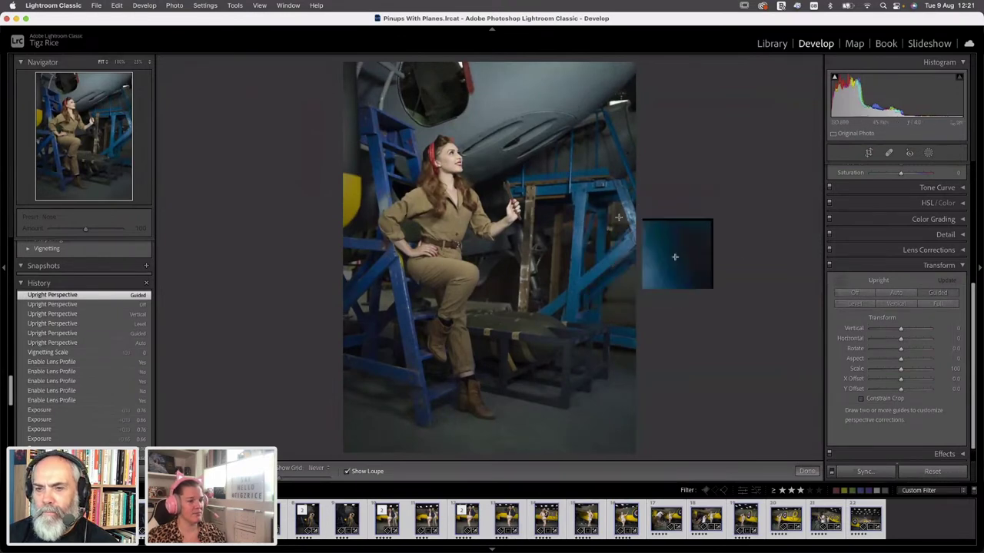
left_click_drag(586, 224, 577, 342)
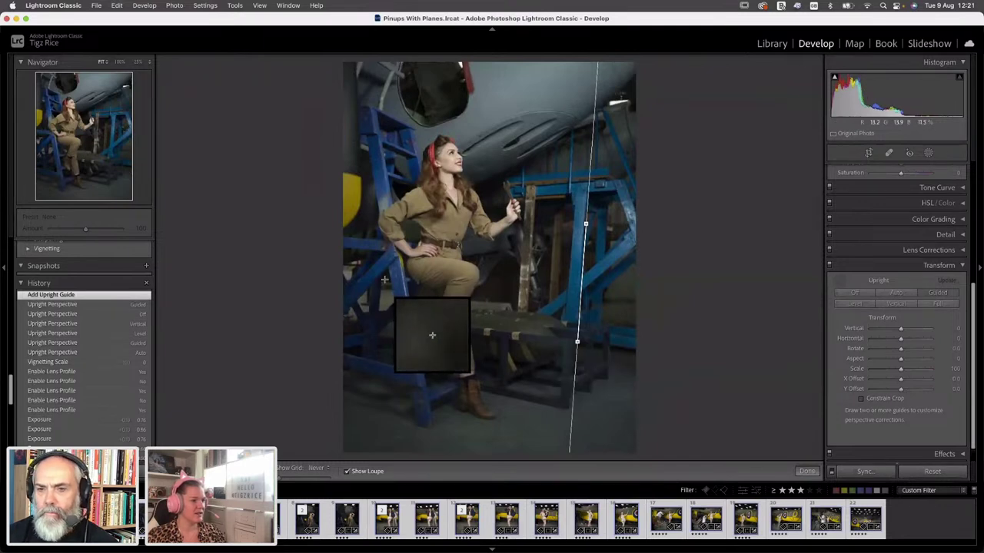
left_click_drag(522, 243, 513, 320)
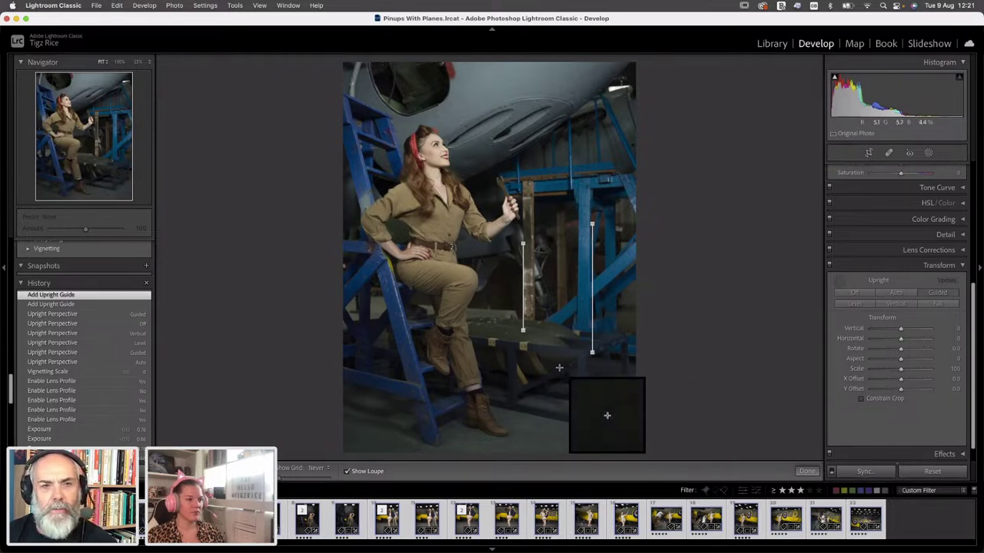
left_click(895, 294)
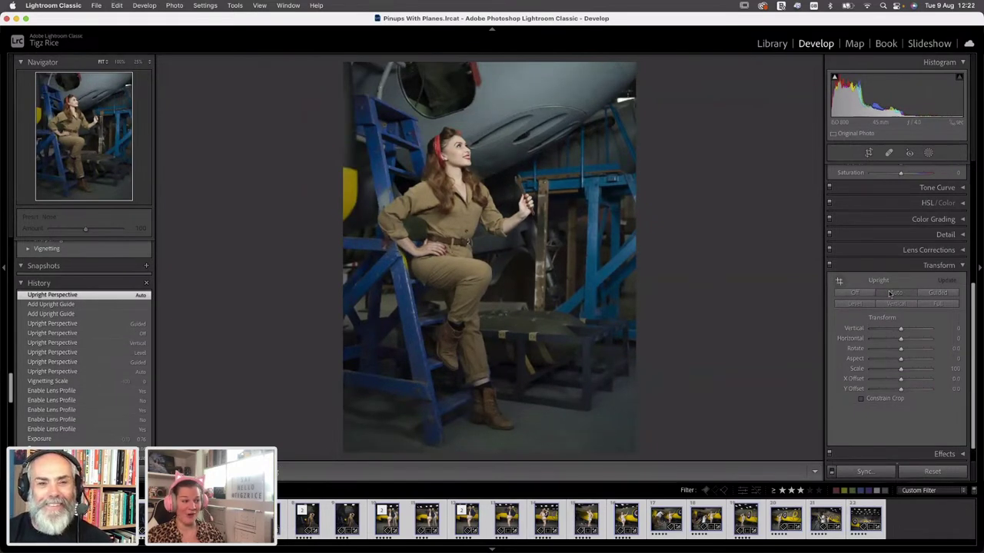
key("super+z")
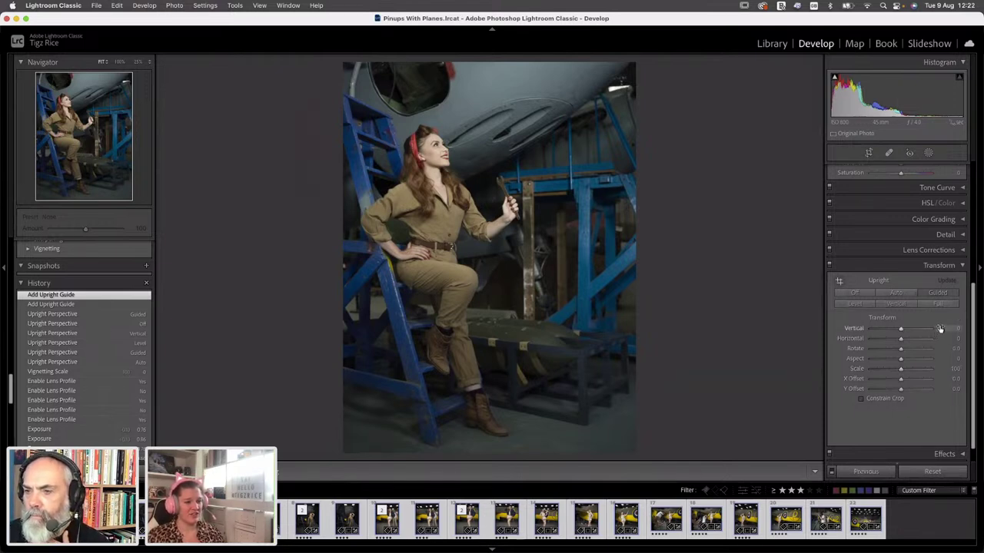
Try the Horizontal transform at +20 and Scale down to 90, comparing the result, and return them to 0 and 100
scroll(942, 338, "up", 3)
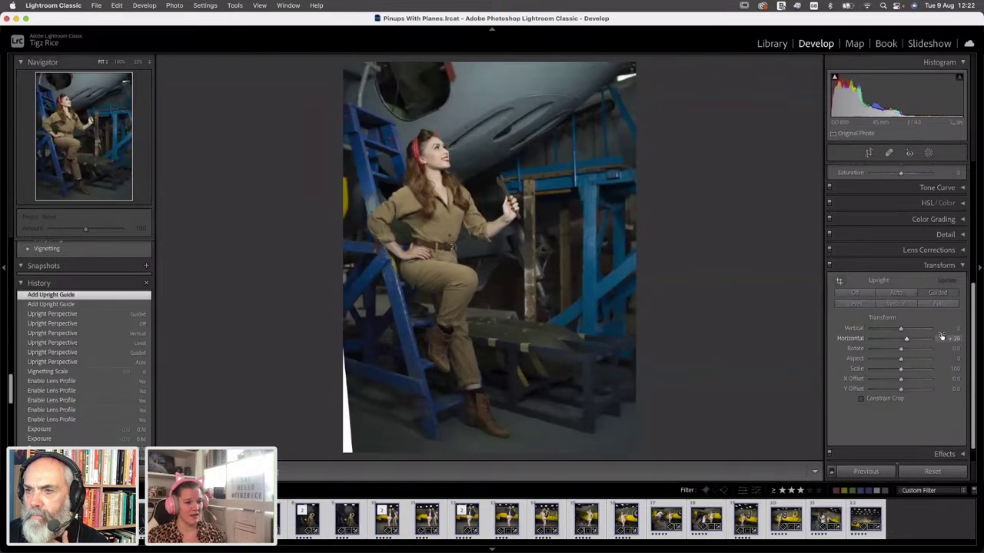
key("backslash")
key("backslash")
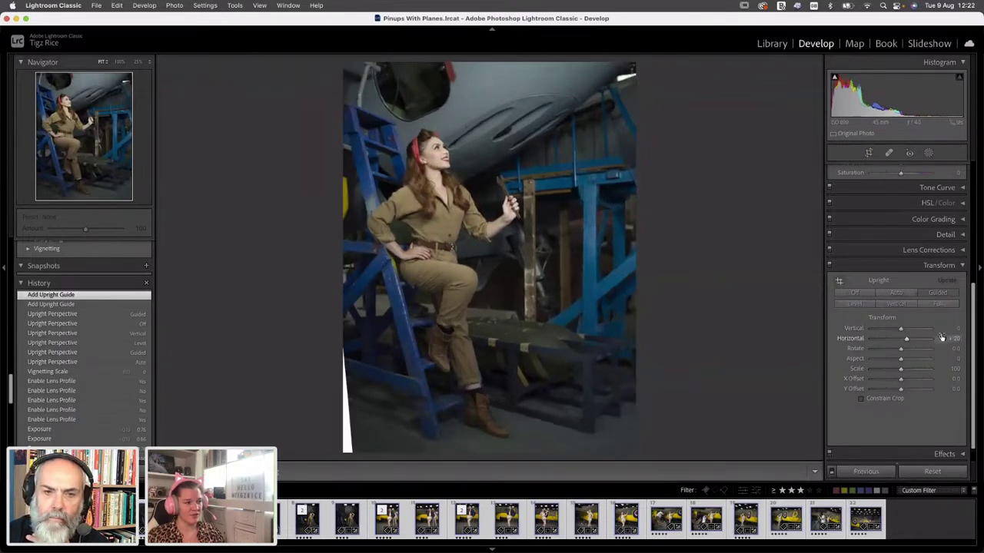
scroll(942, 338, "down", 3)
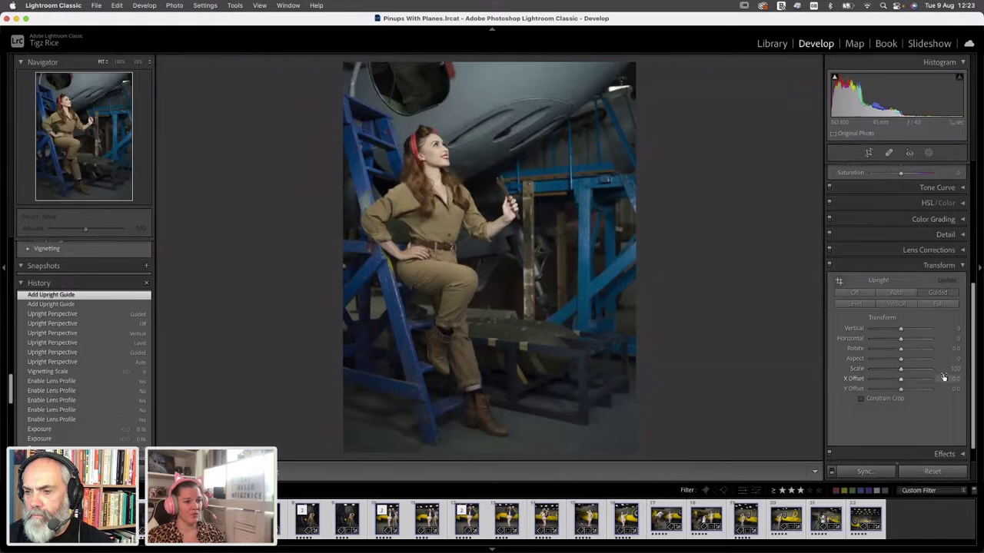
left_click_drag(950, 369, 949, 370)
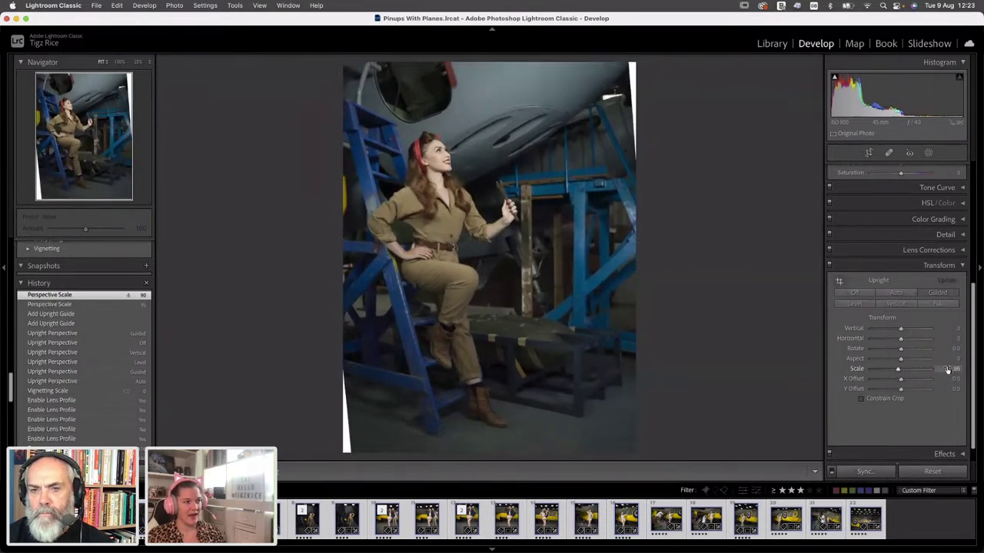
left_click_drag(946, 371, 946, 372)
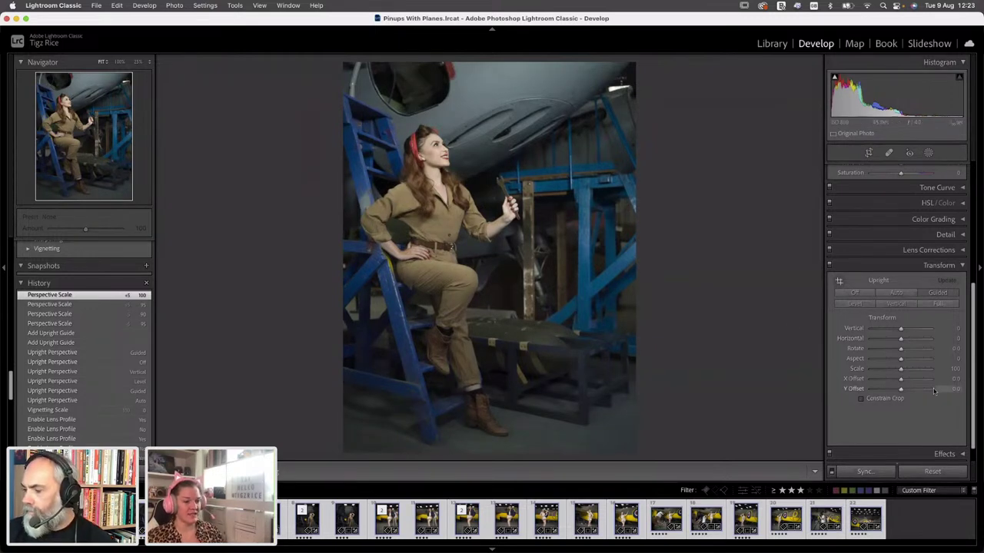
Set the transform's Y Offset to +3.7 and crop the portrait slightly inward to remove the blank edge
left_click_drag(937, 389, 939, 390)
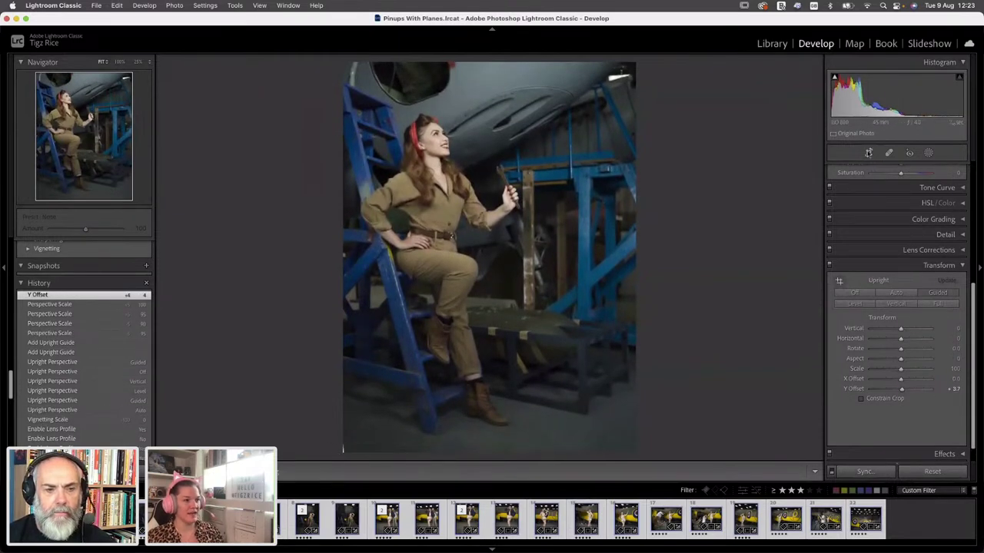
key("r")
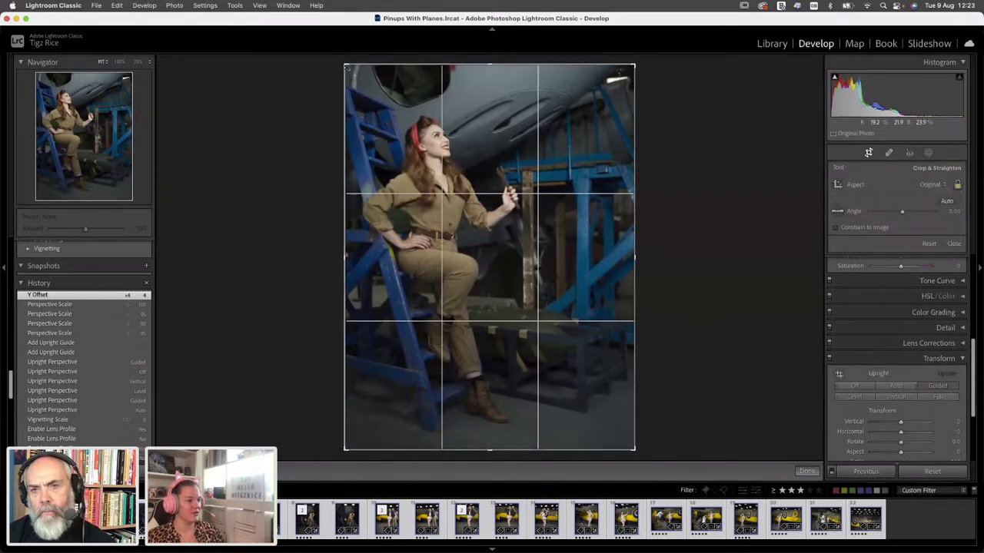
left_click_drag(347, 68, 350, 70)
key("r")
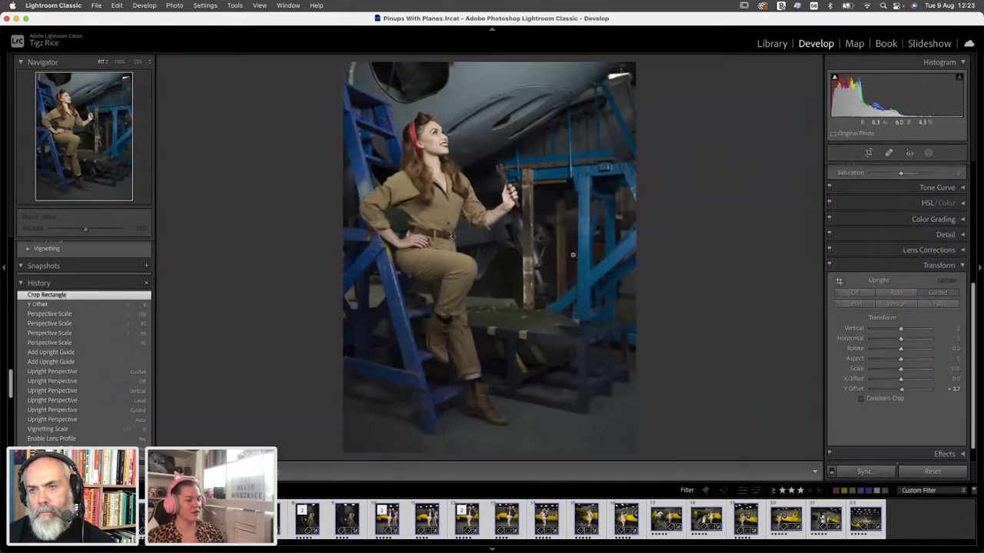
Enable Constrain Crop and tighten the portrait's crop around the woman and ladder, keeping the original aspect ratio
left_click(862, 400)
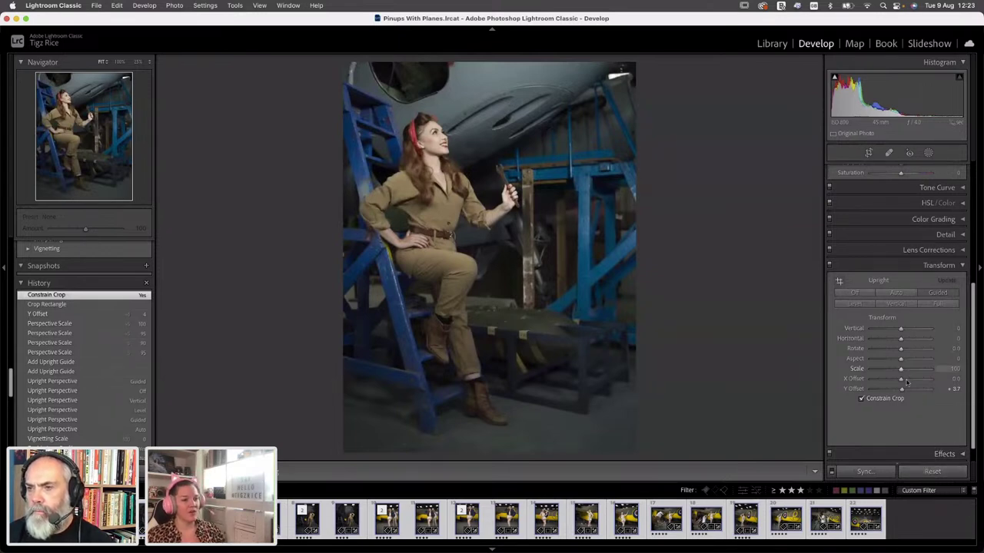
left_click(869, 152)
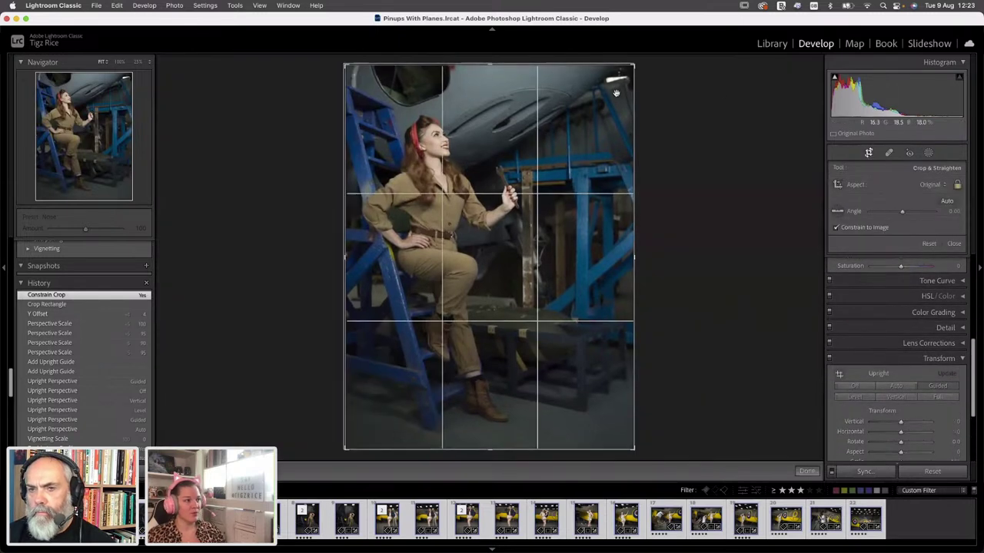
left_click_drag(632, 68, 627, 75)
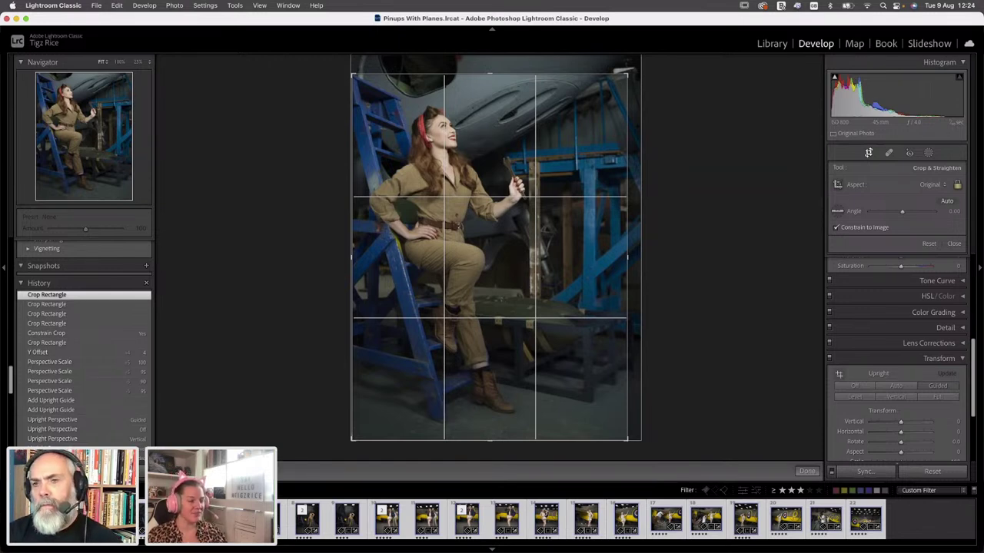
key("Return")
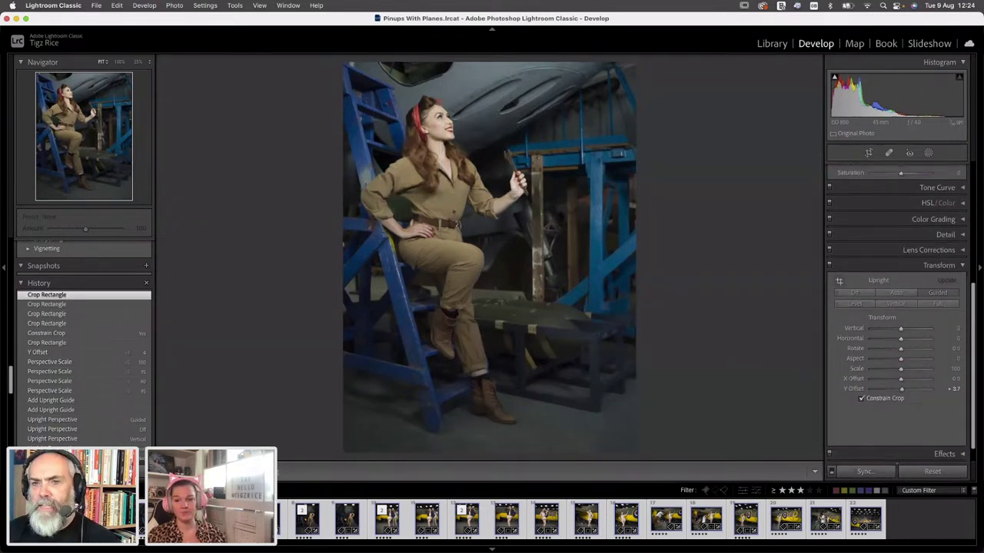
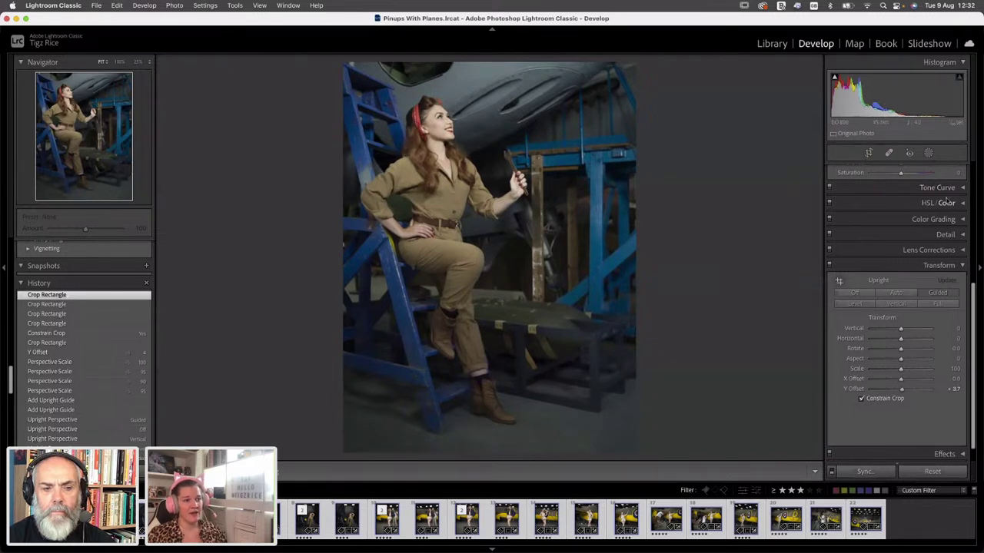
Try warming the ladder portrait's white balance temperature to 6,100
left_click(946, 202)
left_click_drag(976, 278, 968, 149)
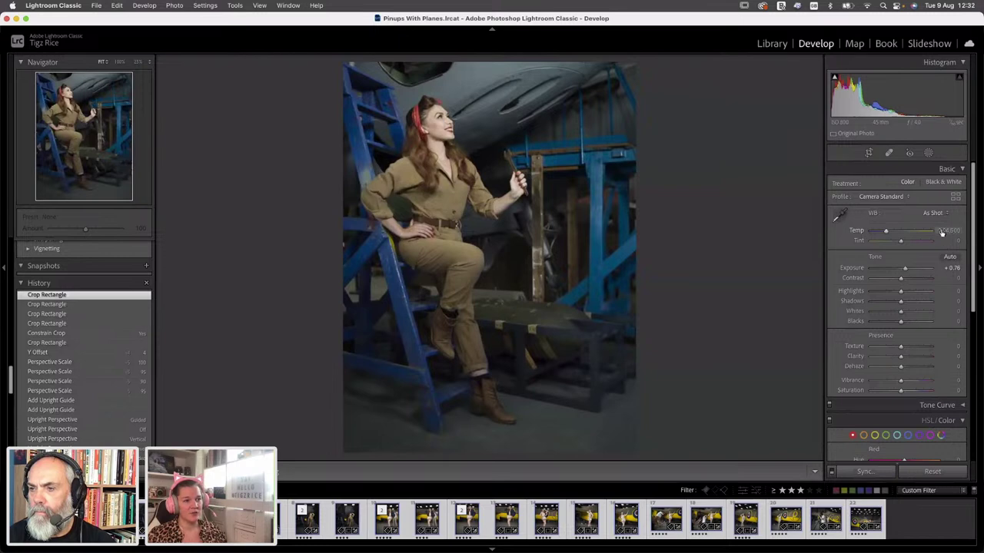
key("Up")
key("Up")
key("Up")
key("Up")
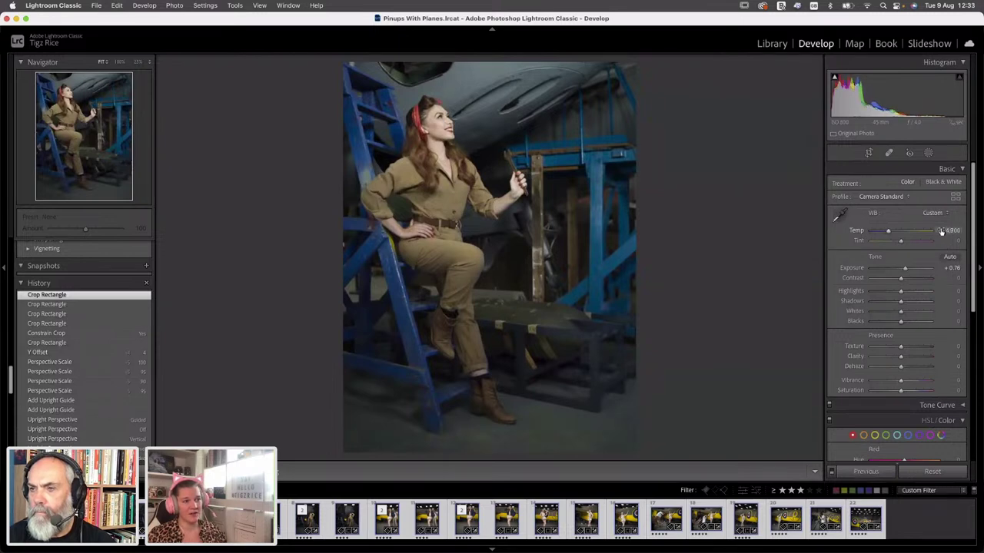
key("Up")
key("Up")
key("Up")
key("Up")
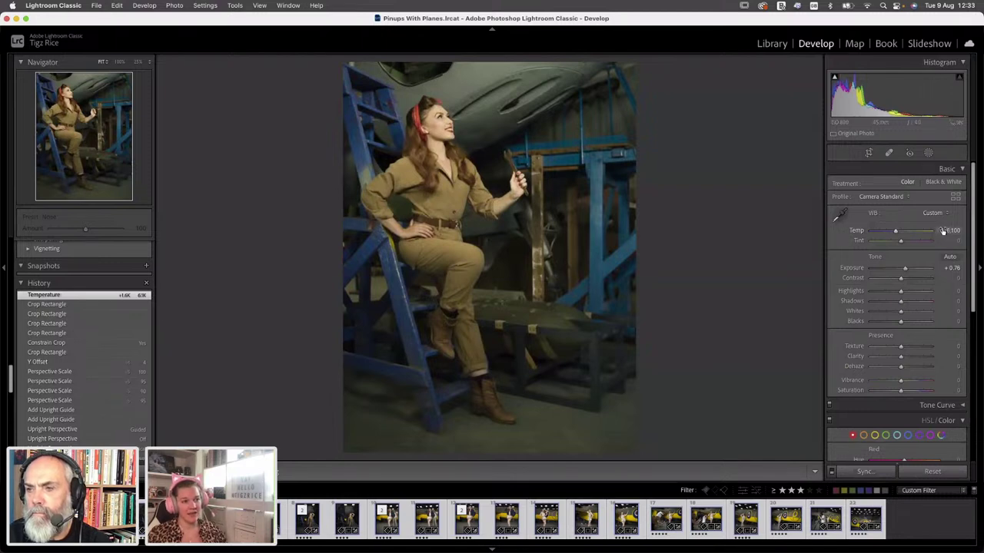
Set the portrait's white balance temperature to 5,000
left_click_drag(943, 231, 946, 232)
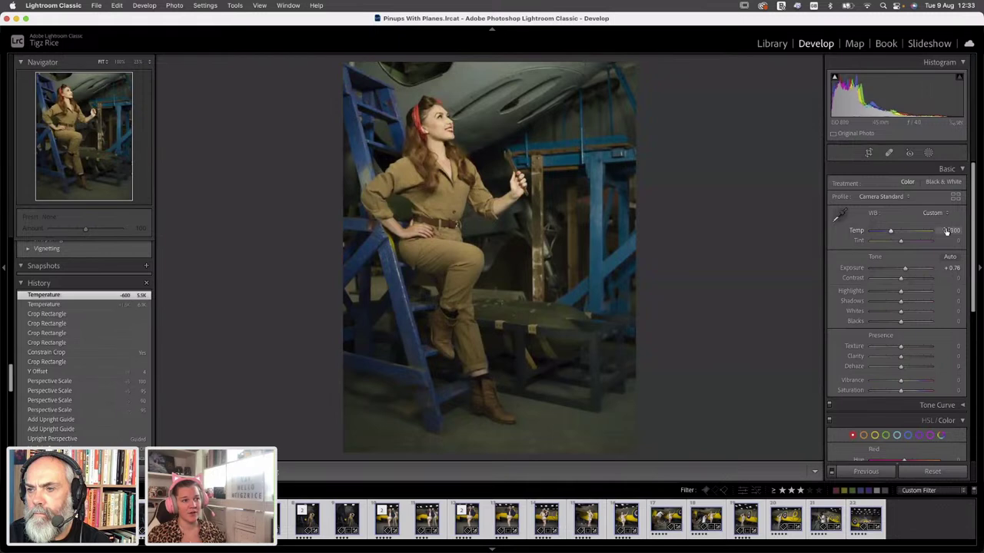
left_click_drag(947, 232, 942, 231)
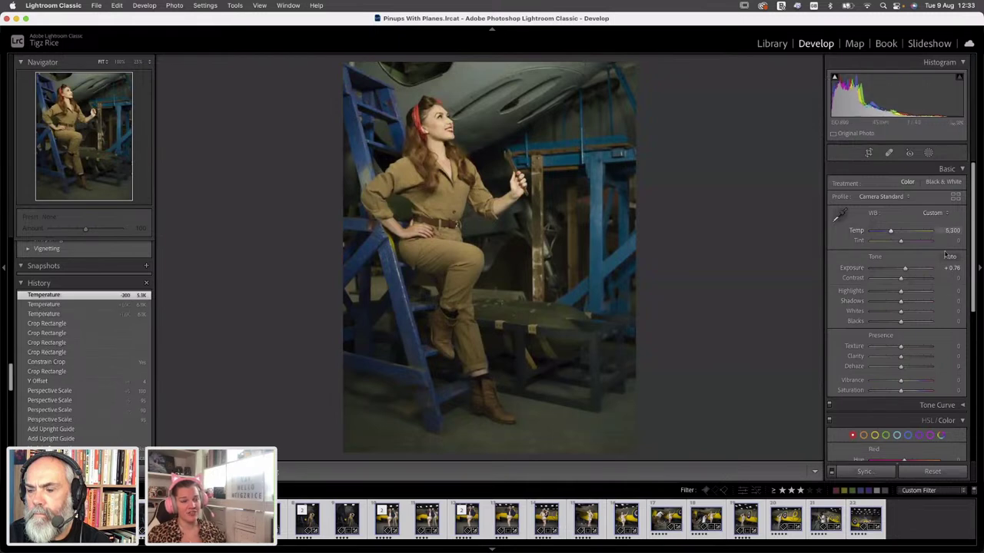
left_click_drag(947, 231, 944, 233)
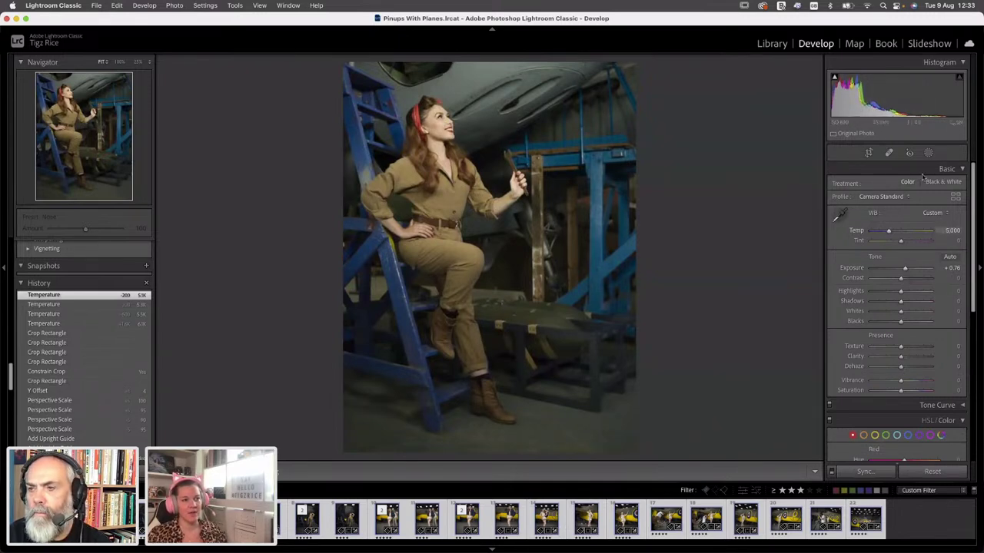
key("Return")
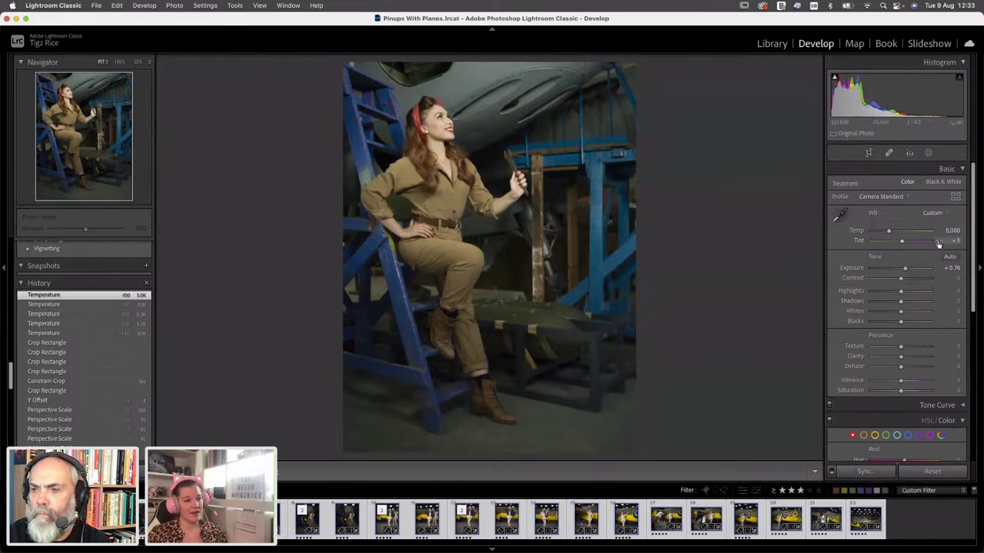
Set the portrait's white balance tint to +15
key("Up")
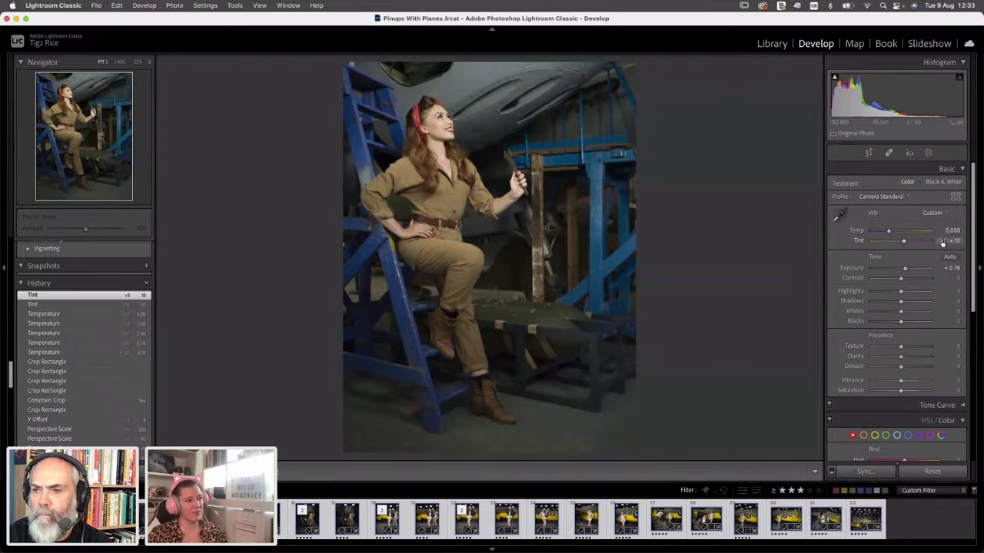
left_click_drag(942, 242, 947, 243)
left_click(946, 244)
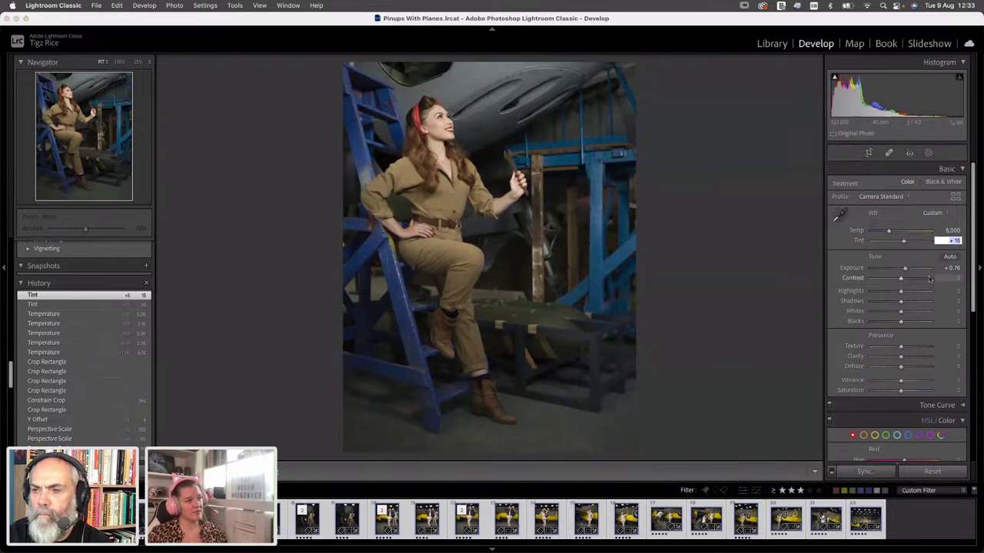
key("Return")
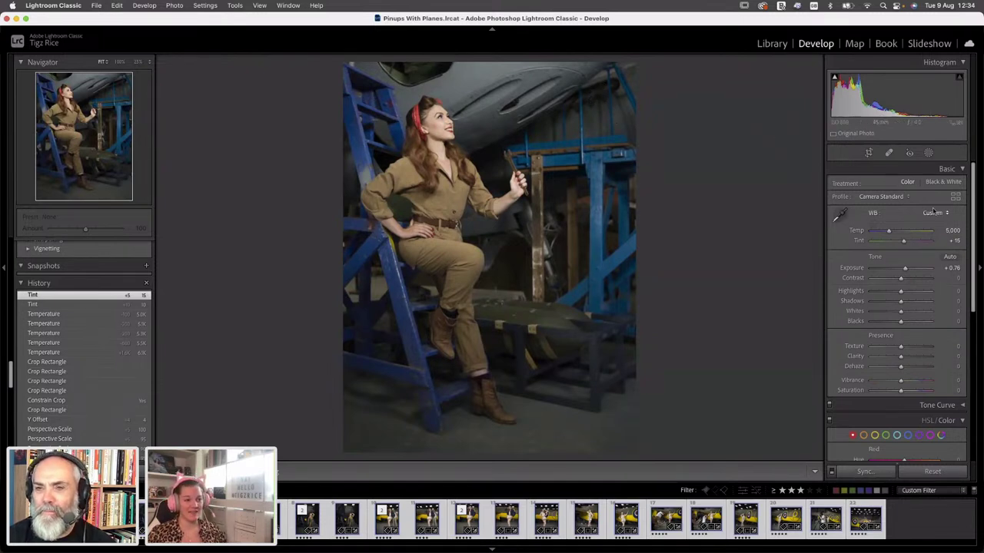
Set the portrait's white balance tint to +17
left_click(953, 240)
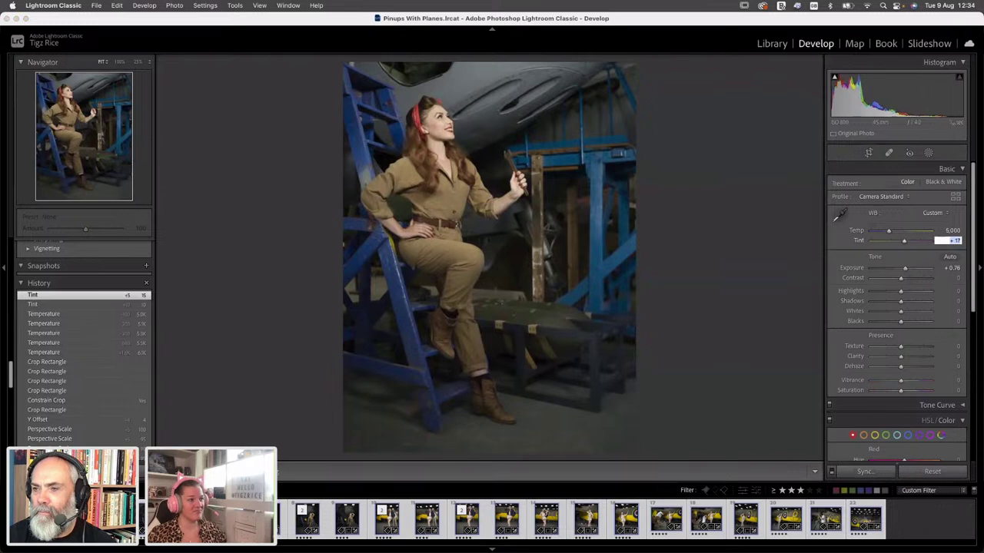
key("Return")
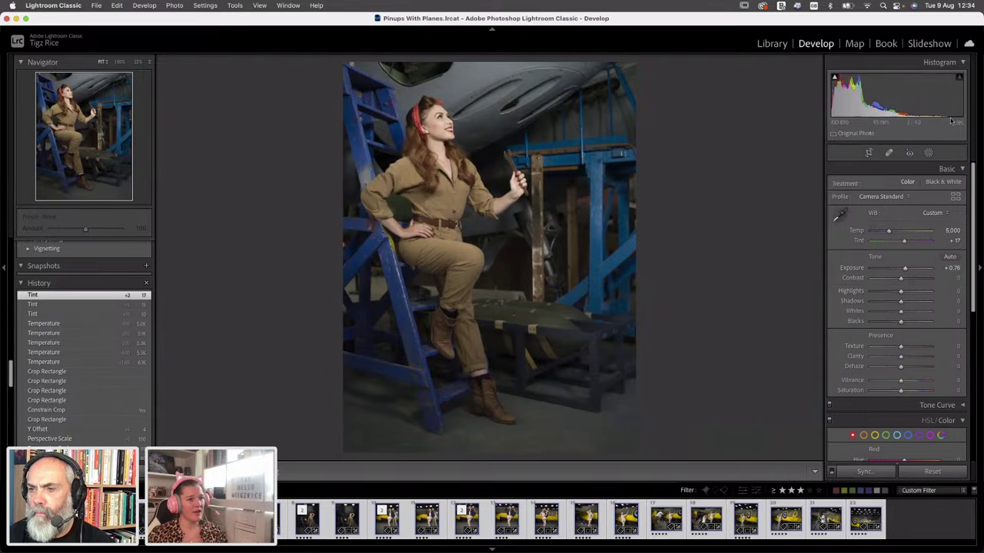
Raise the ladder portrait's exposure to +0.86 and its shadows to +20
left_click_drag(946, 269, 951, 269)
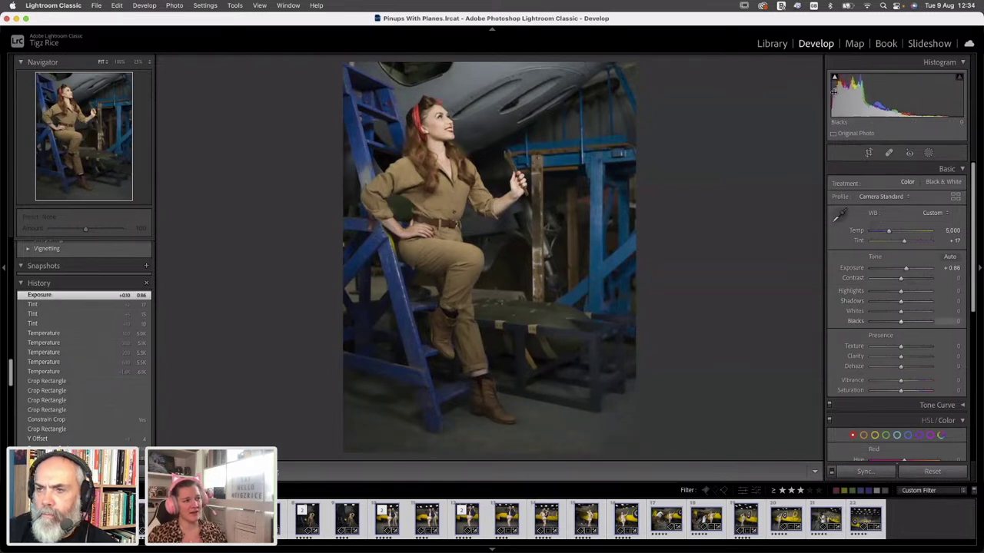
left_click_drag(948, 302, 945, 301)
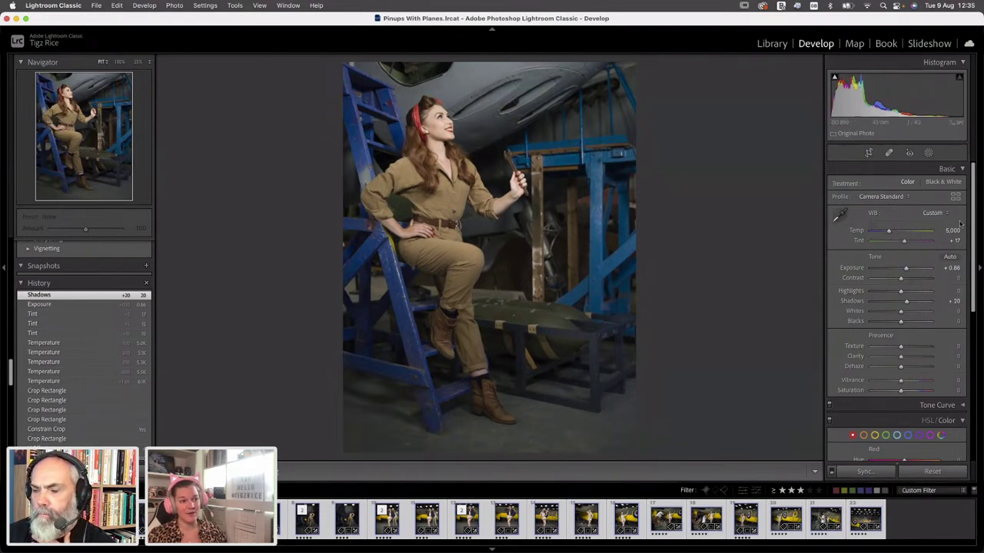
Try lifting the tone curve's black point to an output of 4, and reset the point curve to Linear
left_click_drag(973, 225, 973, 268)
scroll(923, 306, "down", 2)
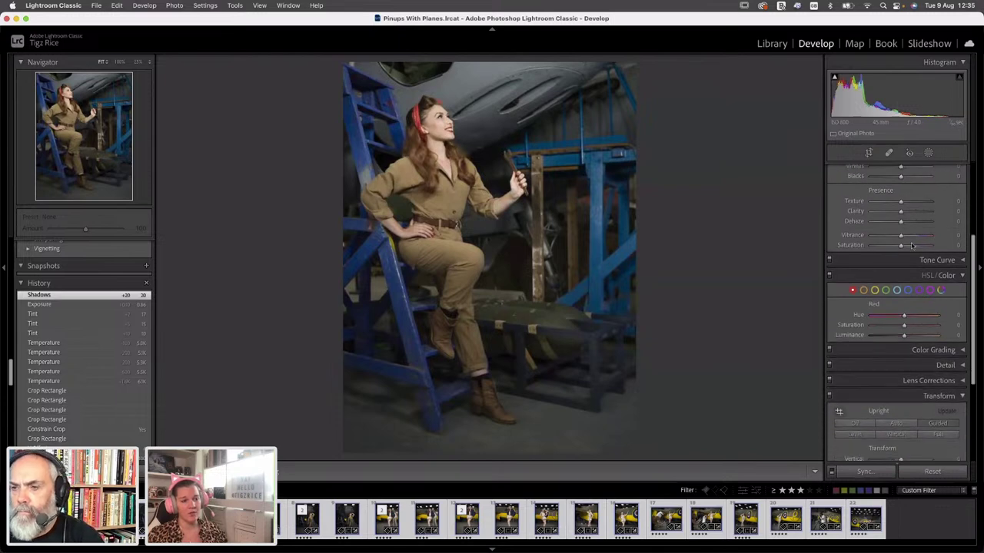
left_click(913, 260)
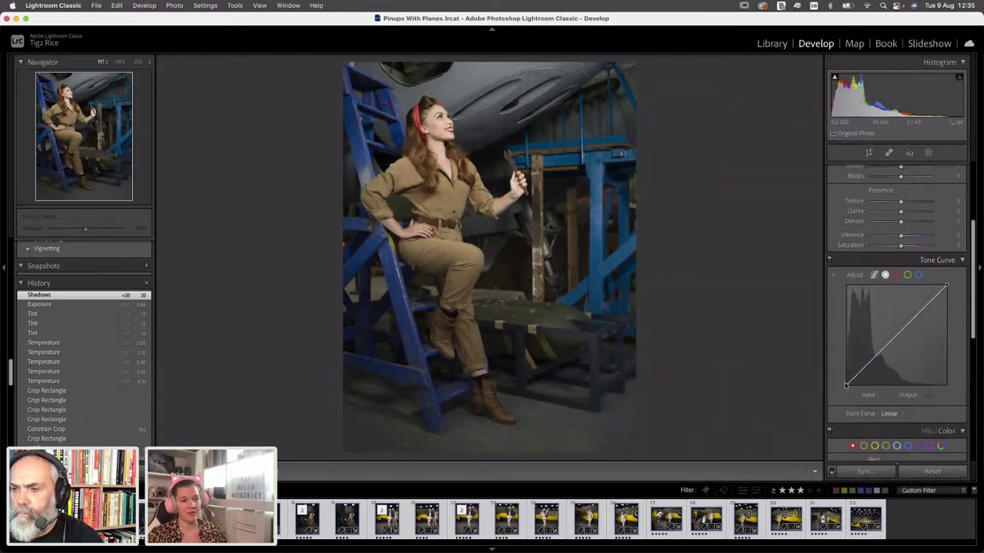
left_click_drag(846, 385, 844, 388)
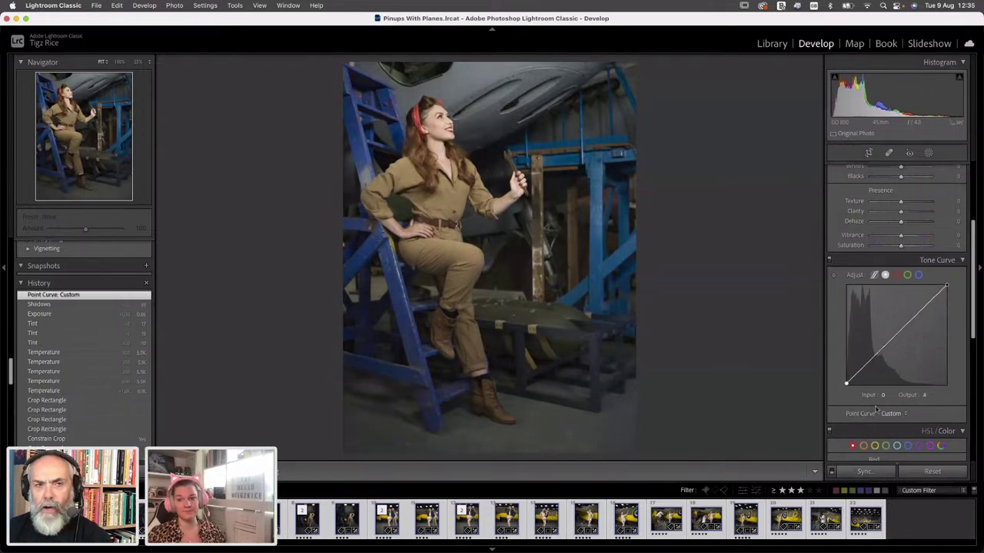
double_click(847, 384)
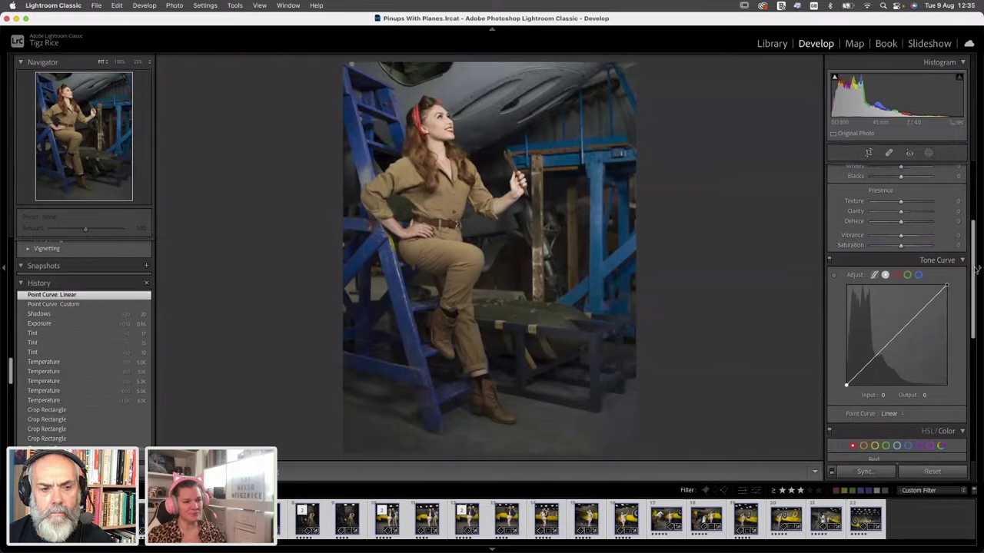
scroll(975, 267, "up", 1)
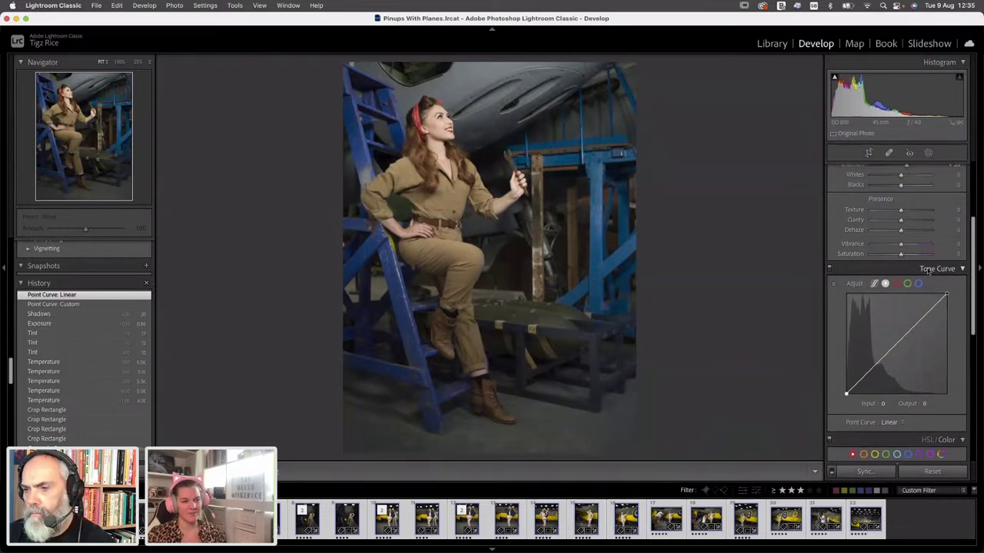
left_click(971, 269)
left_click_drag(975, 277, 971, 206)
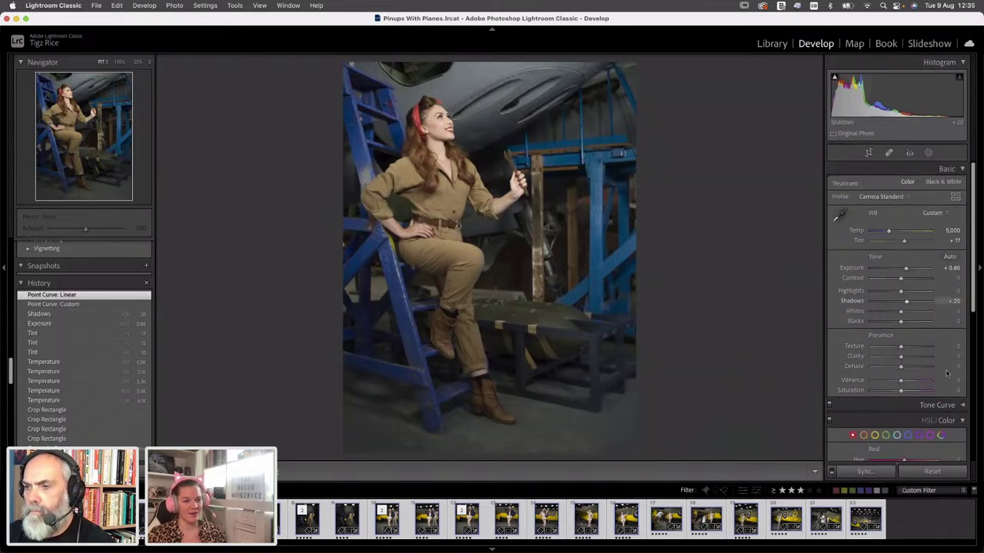
left_click(919, 423)
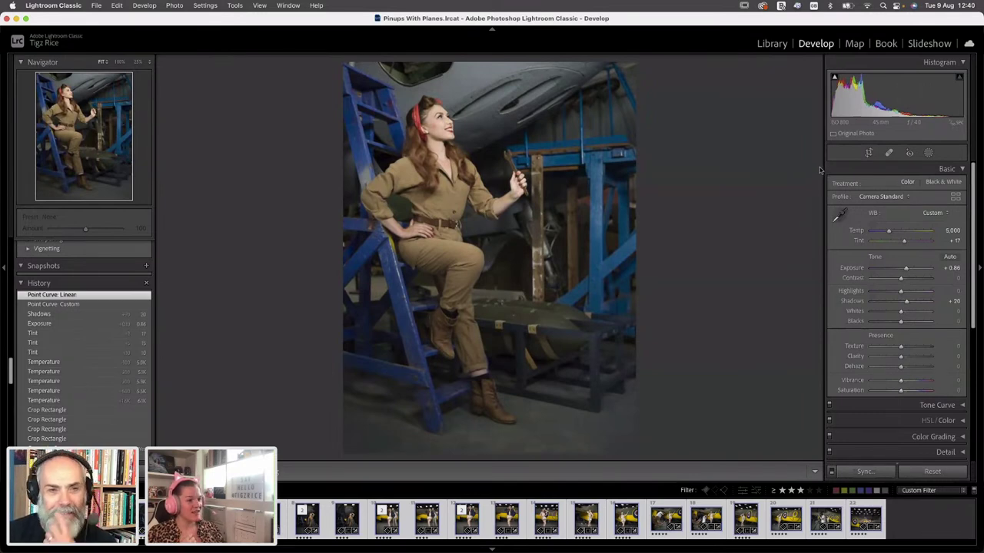
Open the Interface preferences, try Dark Gray as the main window's background fill color, and restore Darker Gray
left_click(52, 8)
left_click(45, 35)
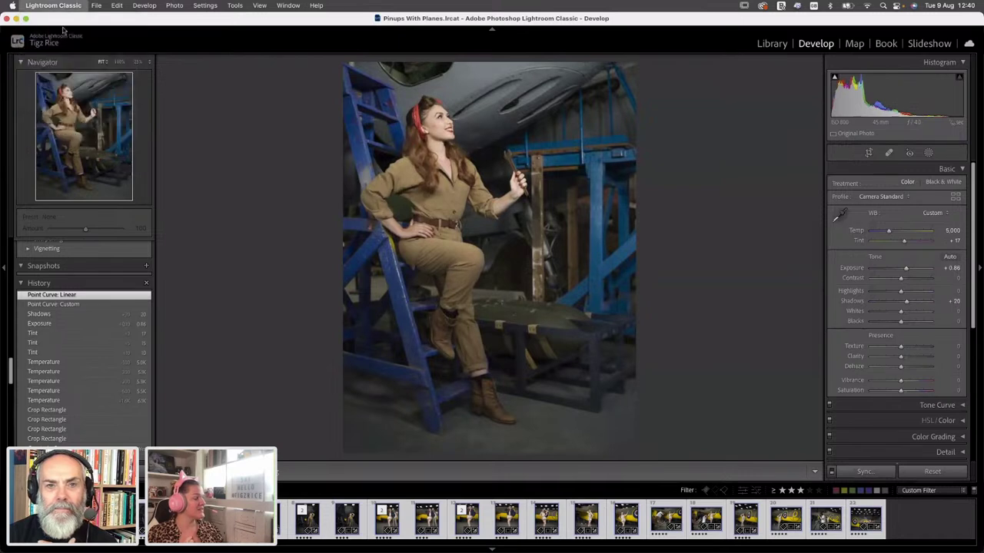
left_click(596, 78)
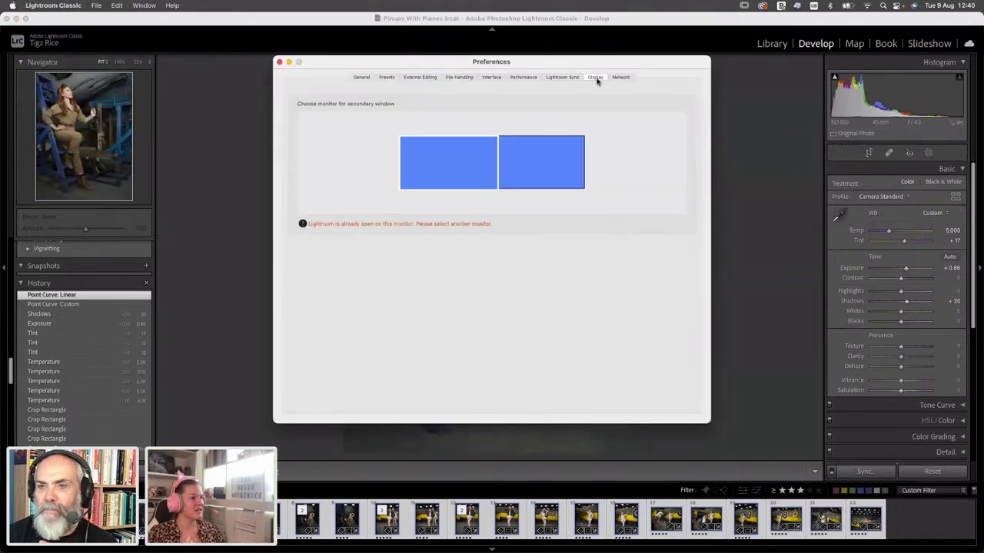
left_click(562, 78)
left_click(521, 78)
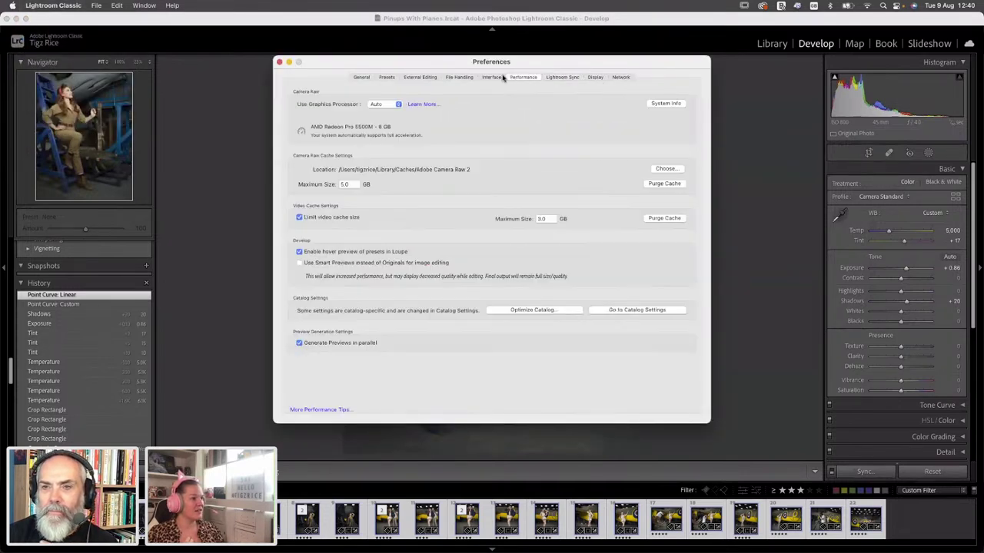
left_click(494, 77)
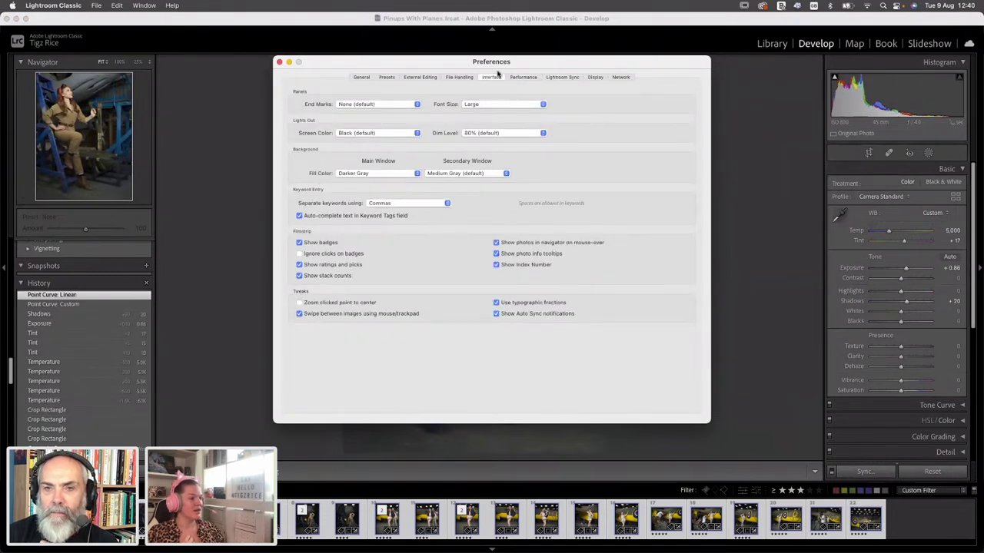
left_click(376, 176)
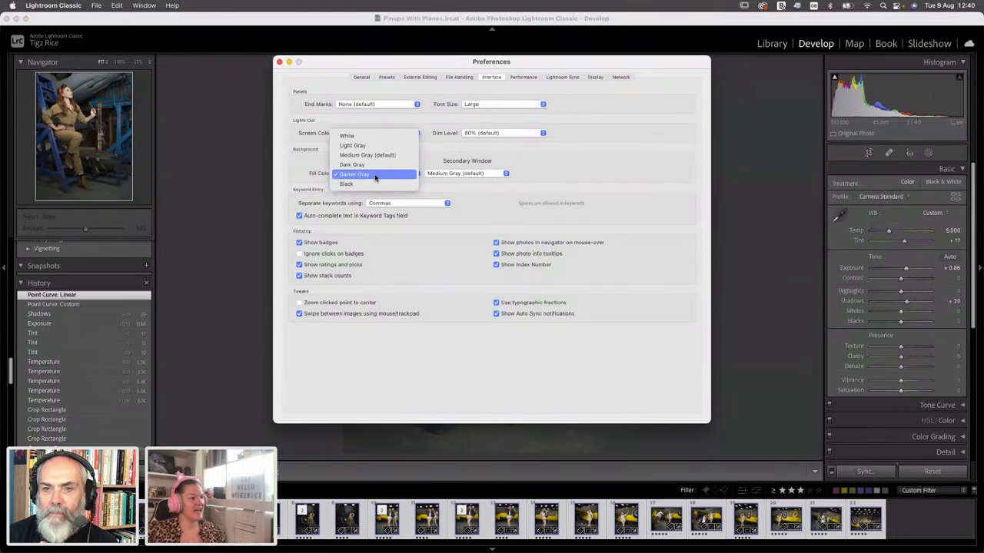
left_click(376, 165)
left_click(382, 176)
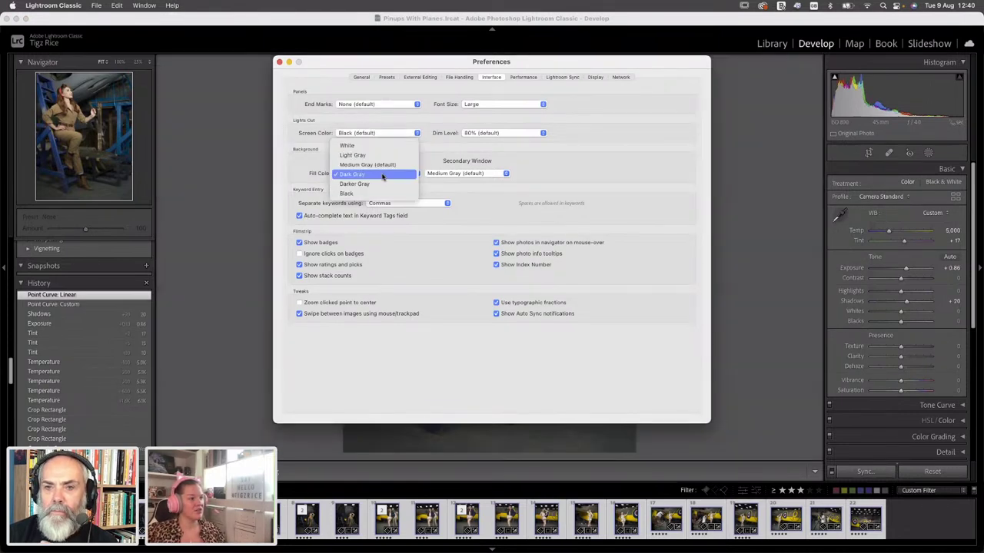
left_click(385, 184)
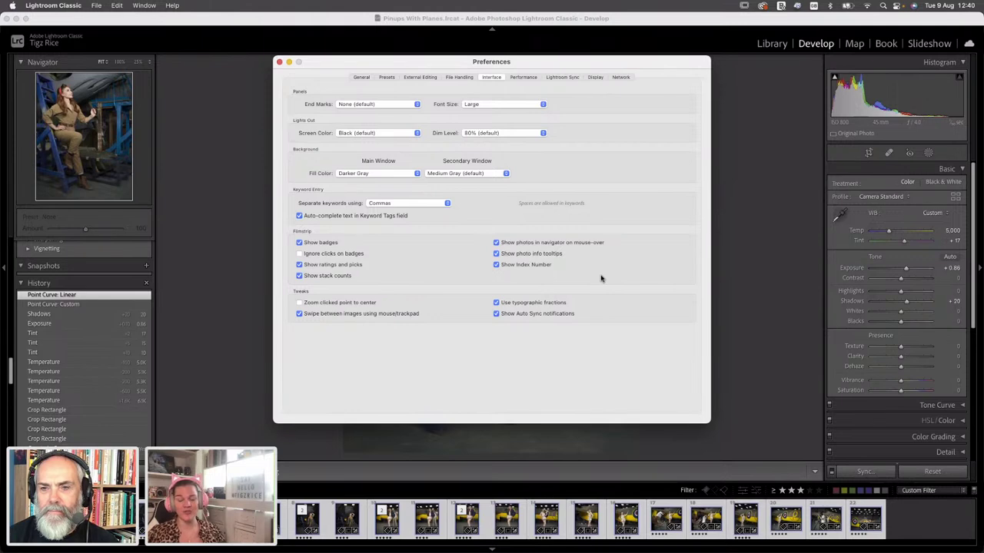
Try Medium Gray (default) as the main window's background fill, restore Darker Gray, and close the preferences
left_click(349, 172)
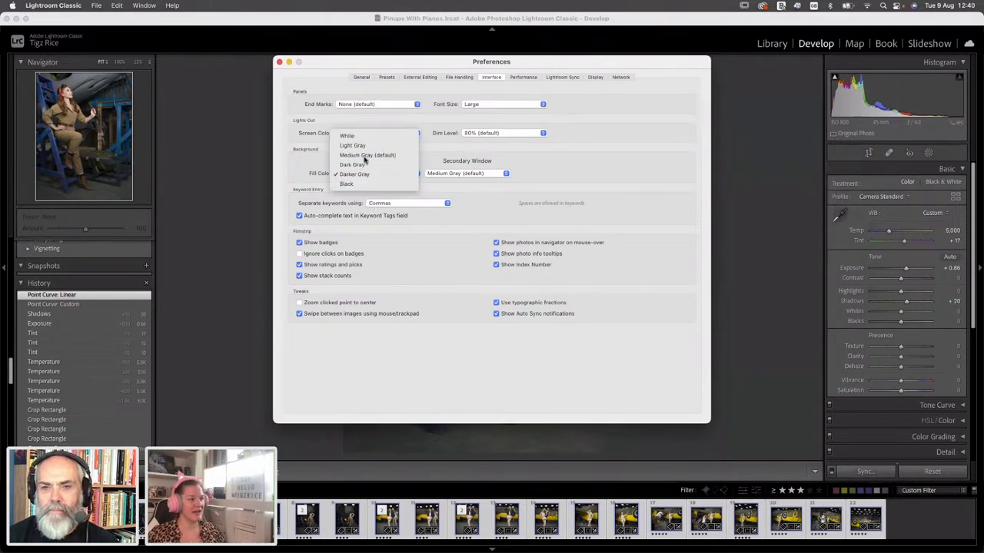
left_click(365, 159)
left_click_drag(354, 64, 505, 92)
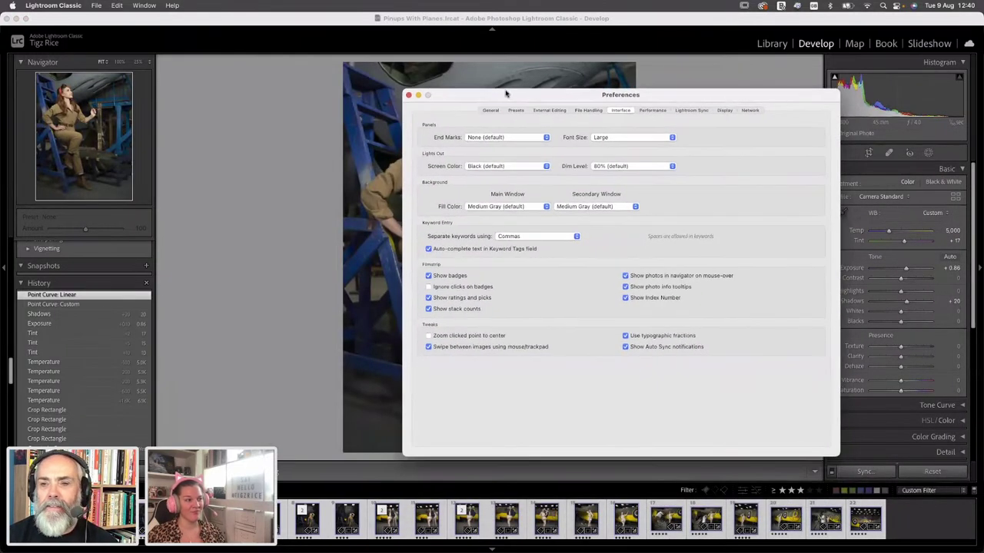
left_click(476, 209)
left_click(514, 228)
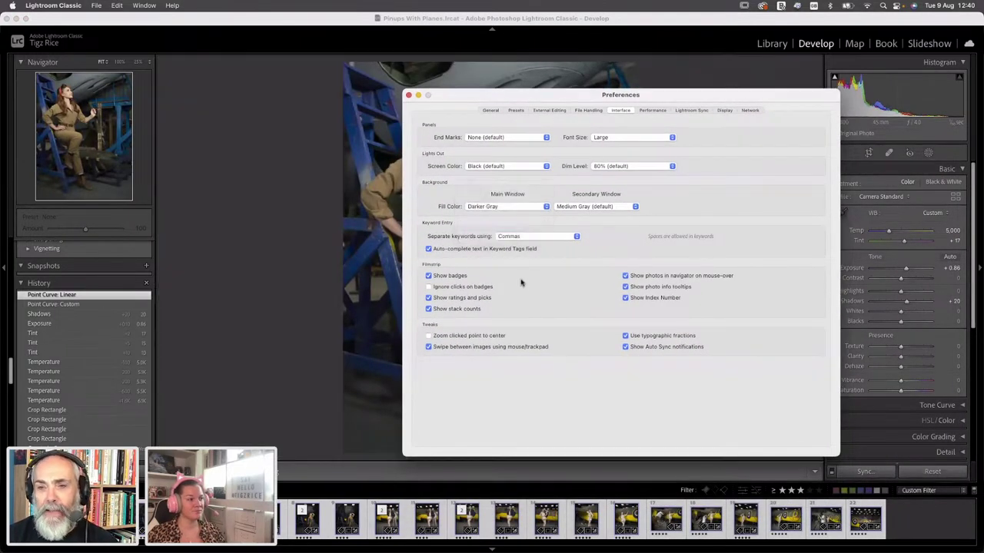
left_click(408, 95)
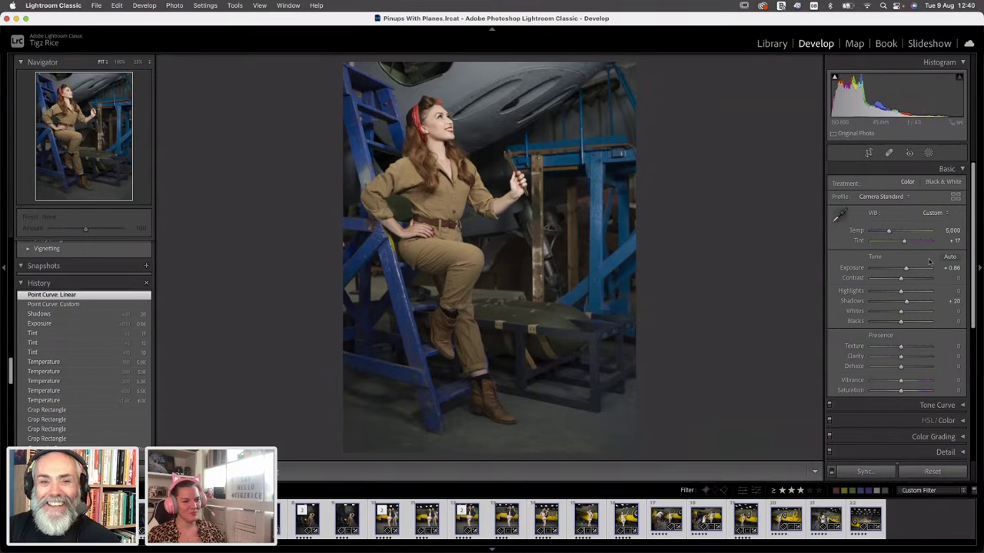
Raise the ladder portrait's exposure to +0.96
left_click_drag(942, 268, 947, 268)
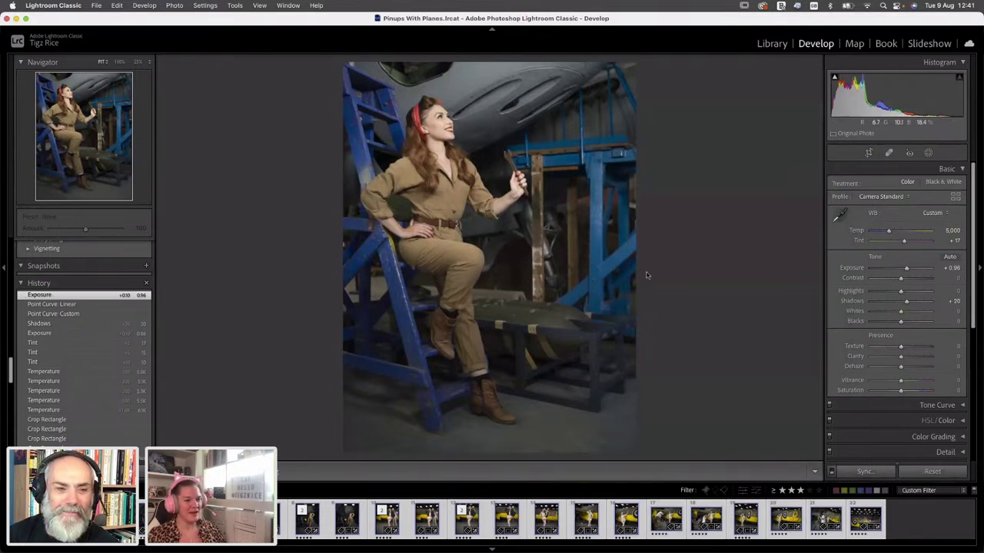
left_click_drag(954, 301, 954, 302)
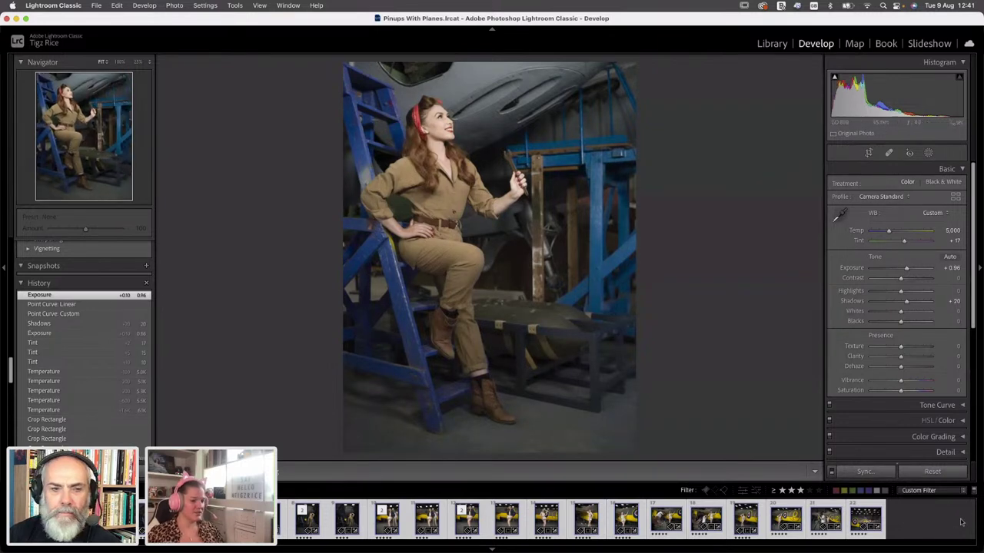
Deselect the other photos and open only the ladder portrait in Adobe Photoshop 2022, opening it anyway despite the Camera Raw version
left_click(822, 521)
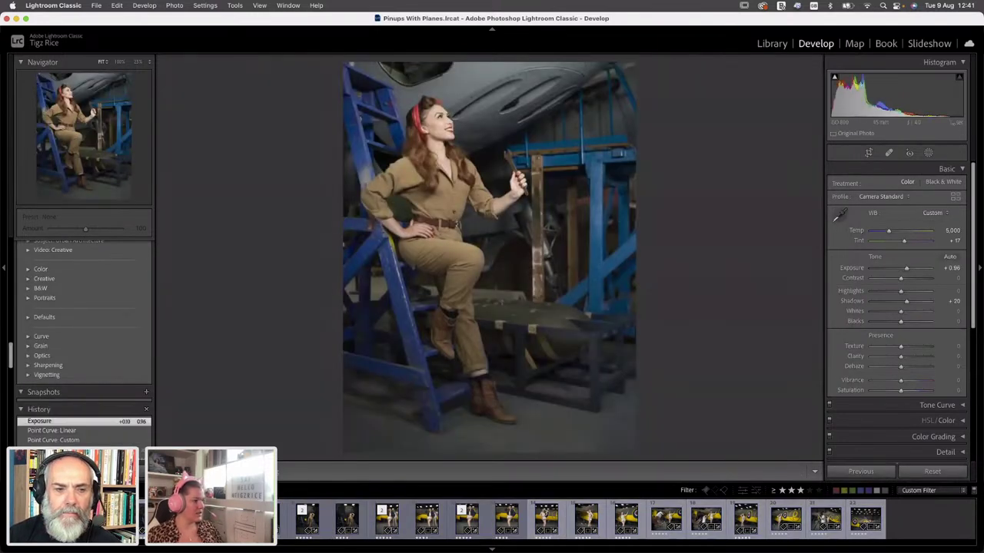
right_click(23, 231)
mouse_move(53, 305)
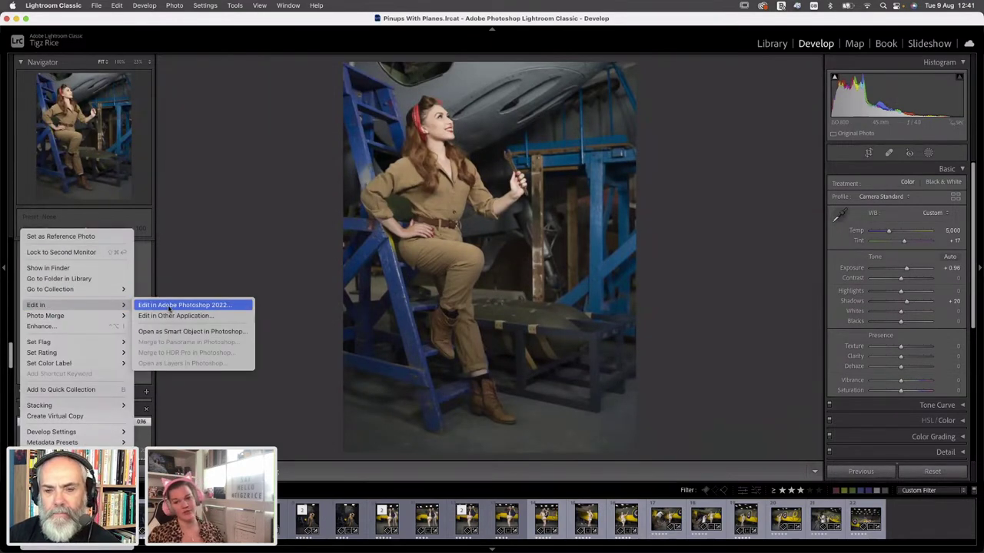
left_click(169, 307)
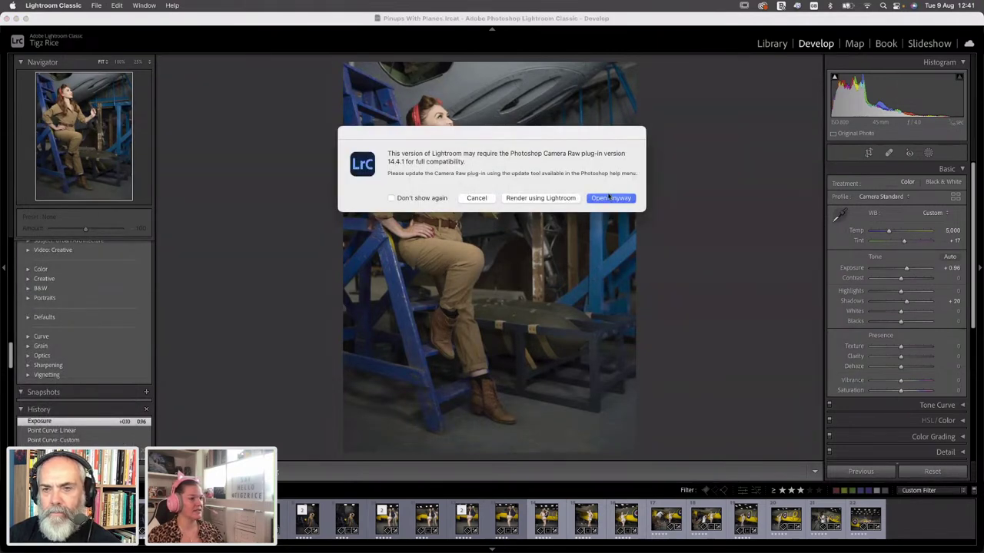
left_click(609, 197)
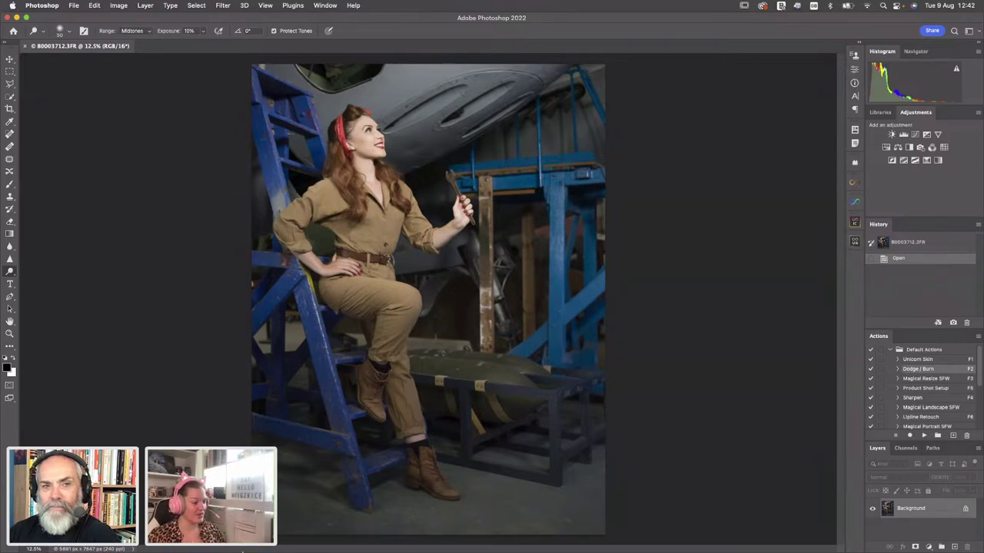
Switch to Lightroom Classic and view the portrait by the yellow plane and the behind-the-scenes photo after it
left_click(642, 527)
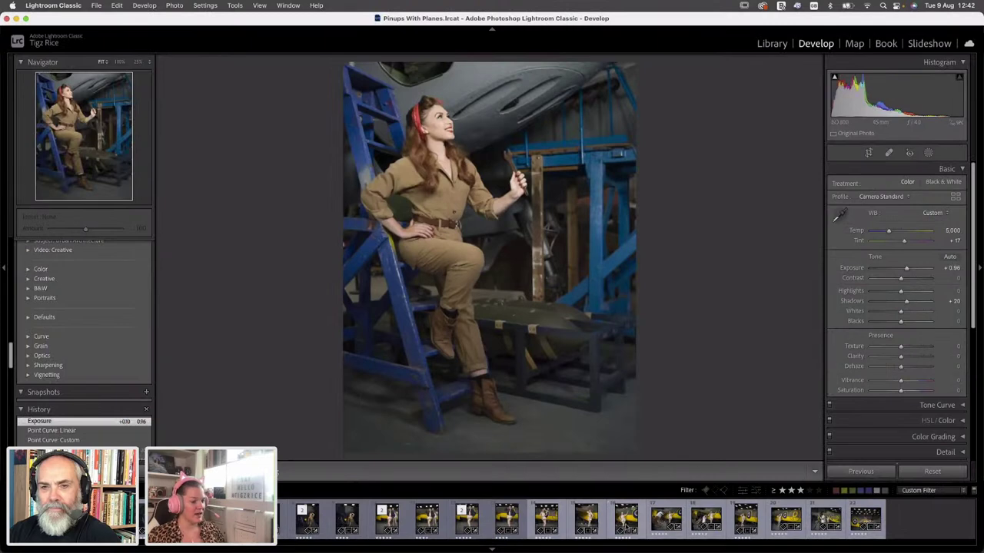
left_click(626, 523)
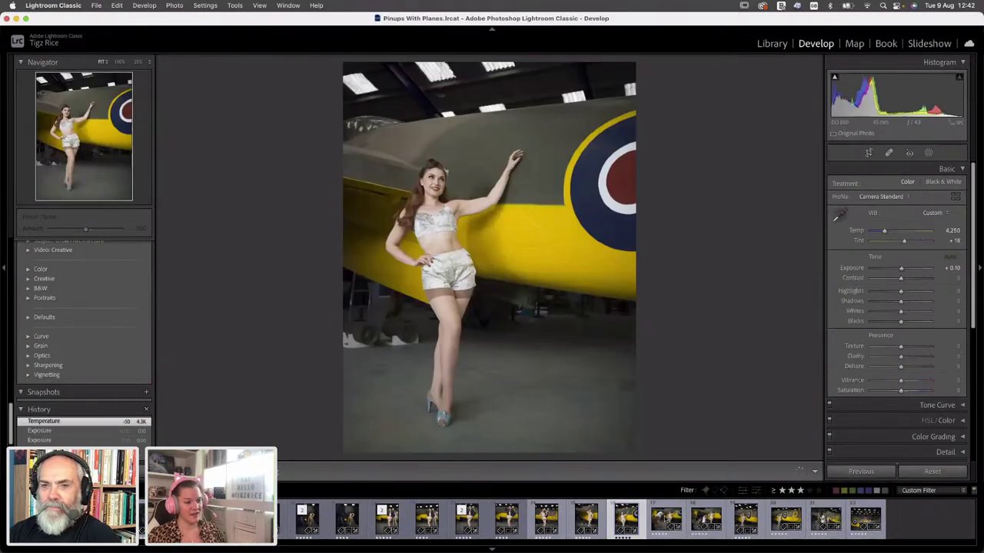
left_click(665, 523)
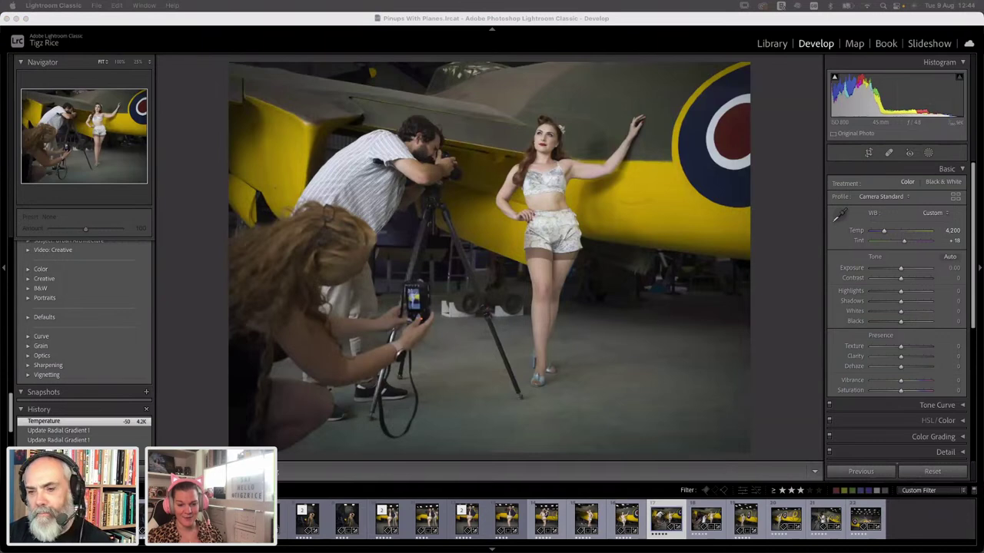
Switch to Photoshop and spot-heal small distracting marks along the photo's left edge beside the blue ladder
key("super+Tab")
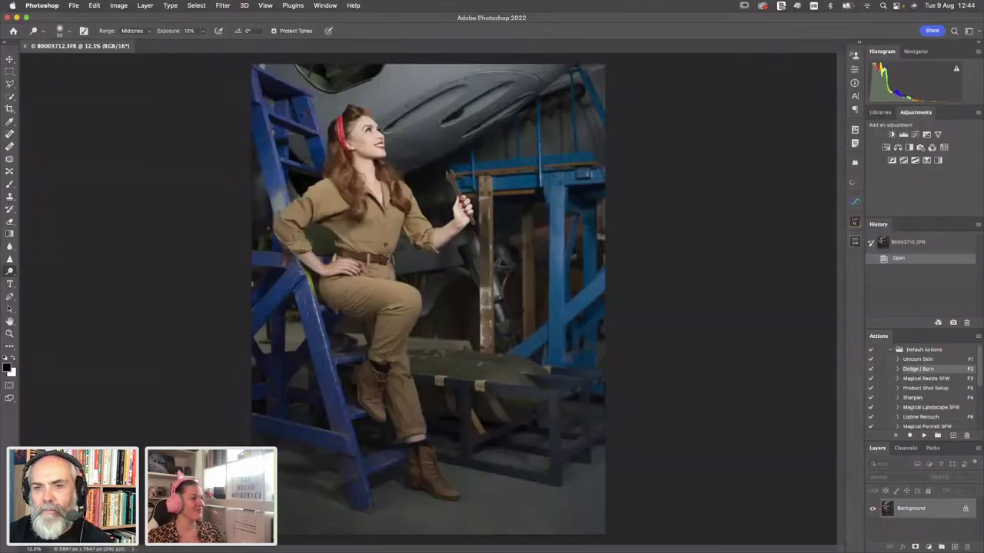
left_click(249, 222)
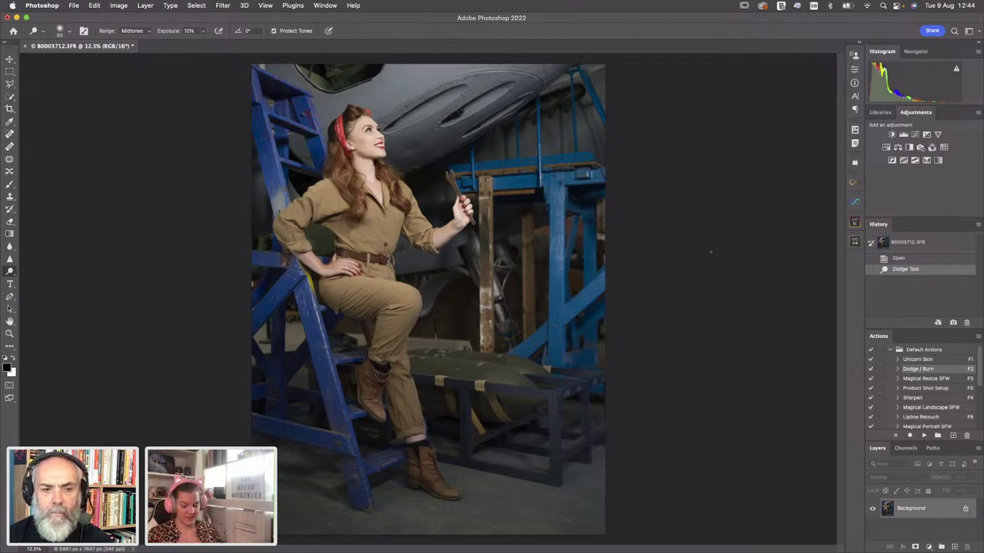
key("j")
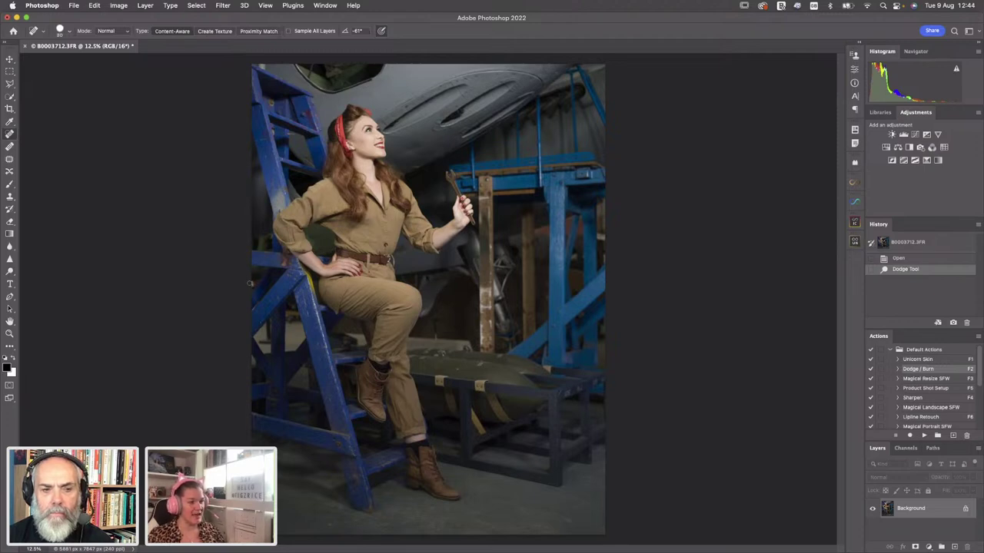
left_click(251, 285)
left_click(253, 286)
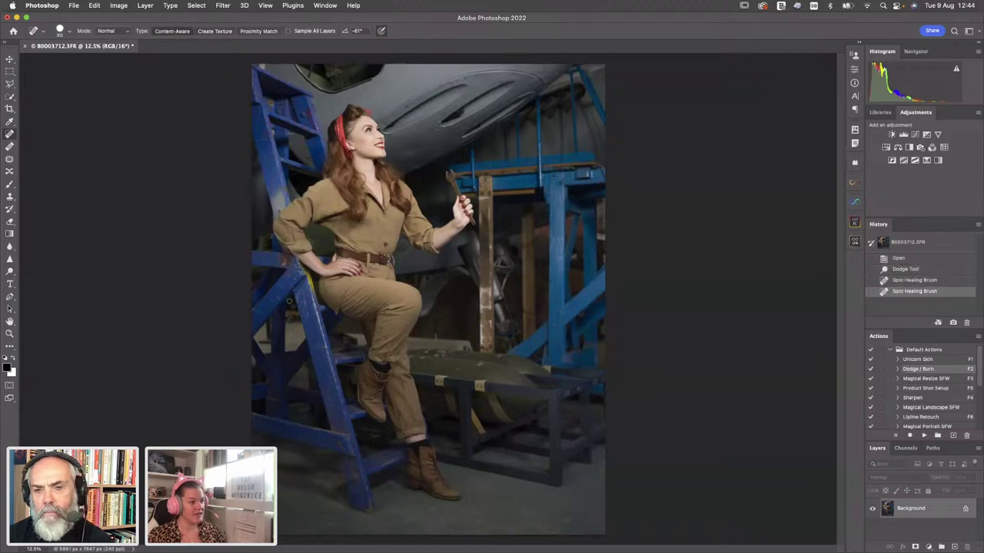
Spot-heal small distracting marks on the blue ladder and on the hangar floor in the foreground
left_click(278, 297)
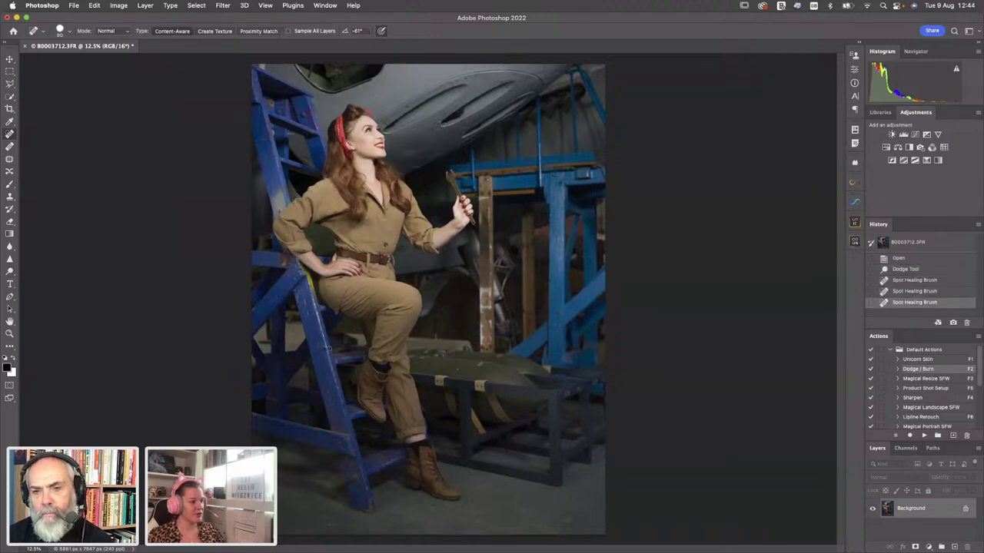
left_click(328, 349)
left_click(329, 523)
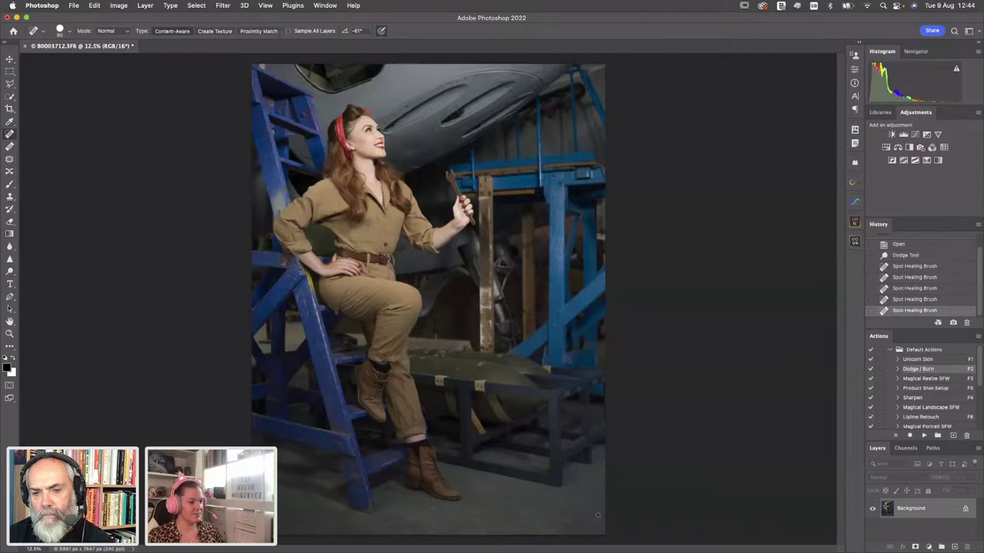
left_click(572, 508)
left_click(568, 522)
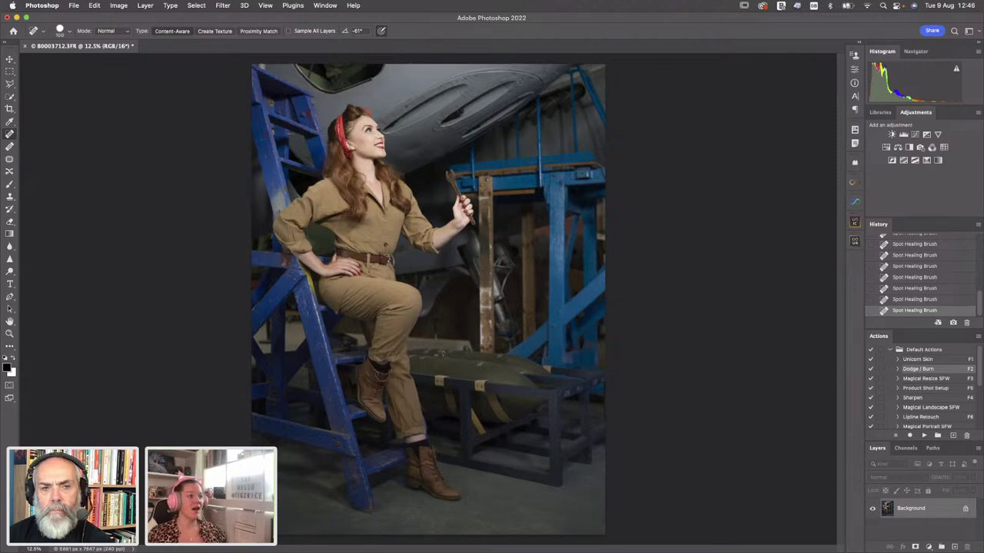
Open the Liquify filter on the photo and push in the peak of the hair roll above the forehead using a brush size of 200
left_click(223, 6)
left_click(243, 95)
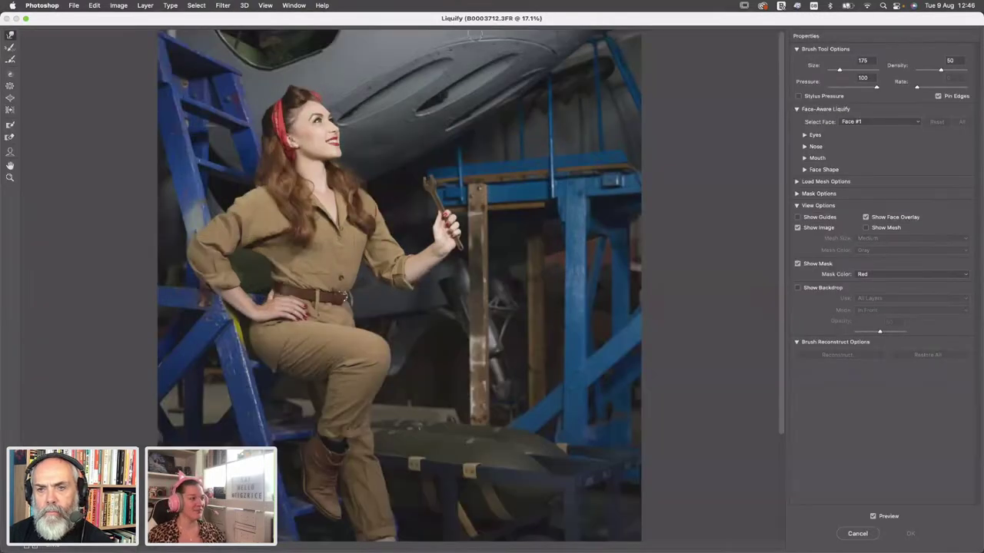
key("super+plus")
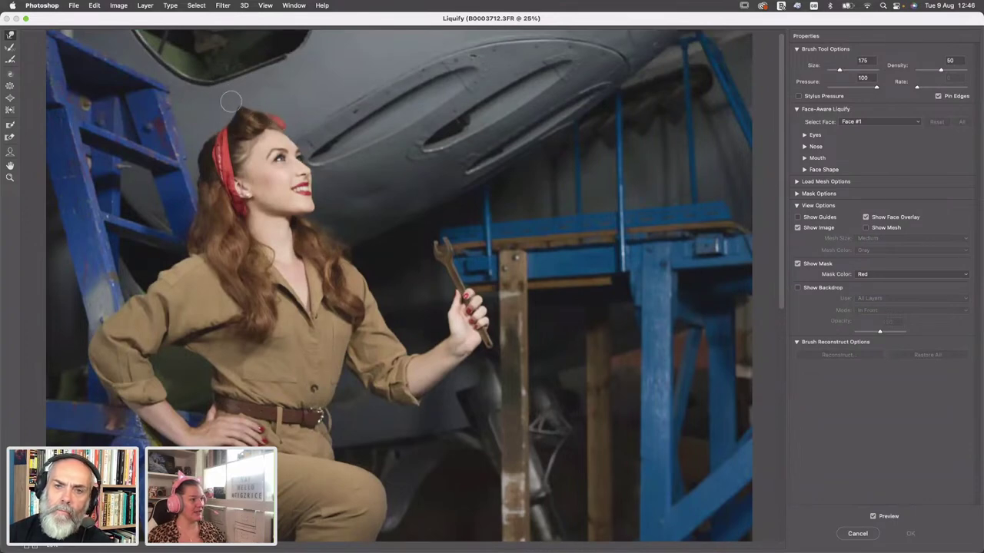
key("bracketright")
key("bracketright")
left_click_drag(238, 118, 237, 116)
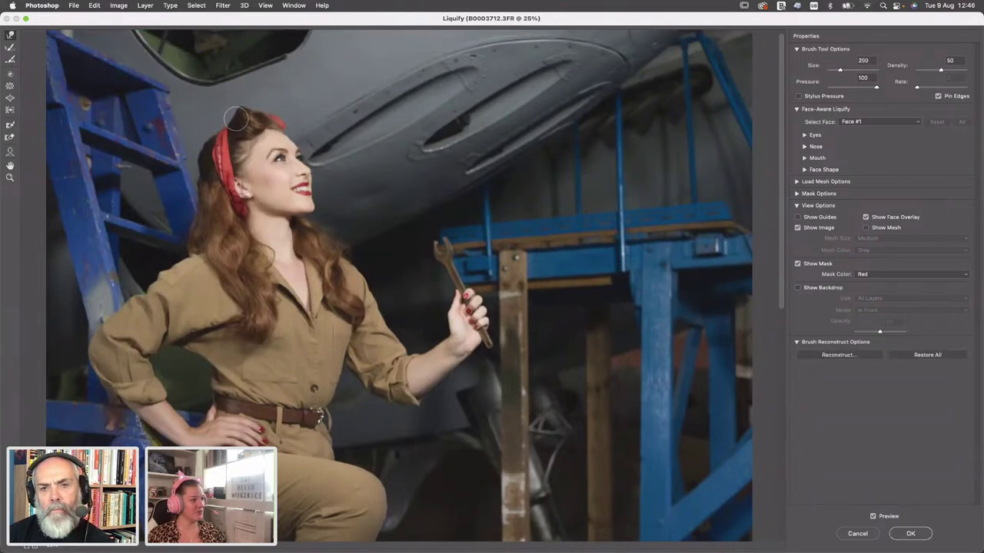
key("bracketleft")
key("bracketleft")
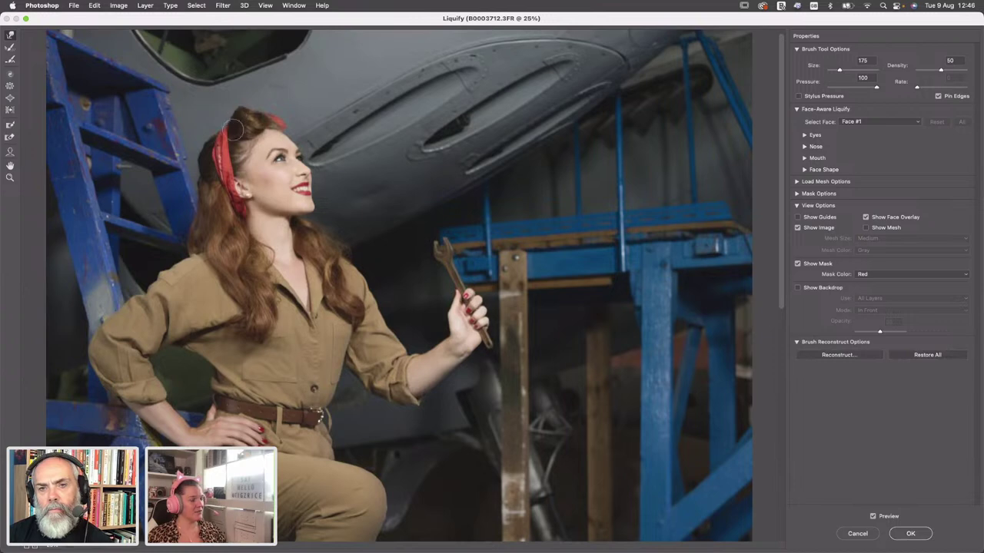
Refine the hair outline at the crown and behind the headscarf with Liquify brush sizes of 250 to 400, and apply the filter
key("bracketright")
key("bracketright")
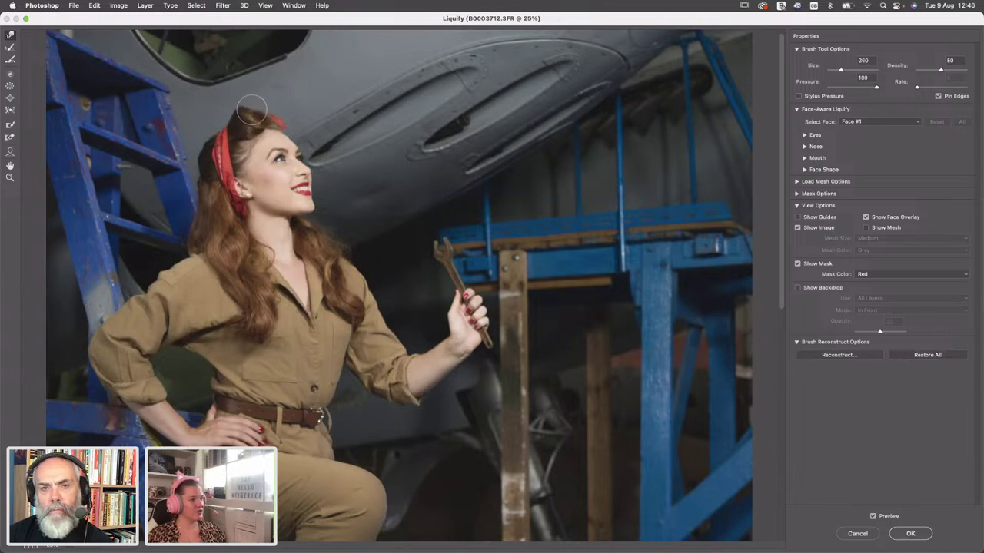
key("bracketright")
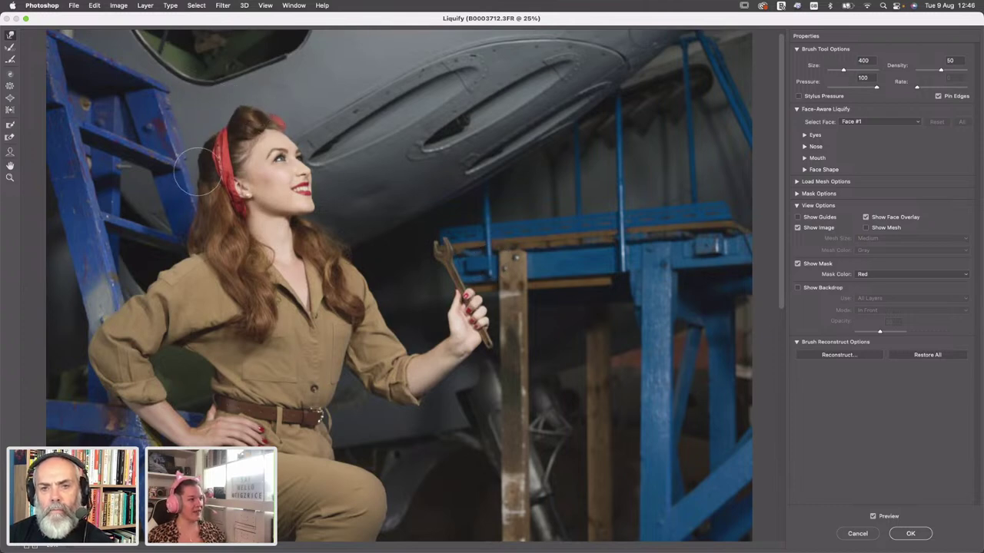
key("bracketleft")
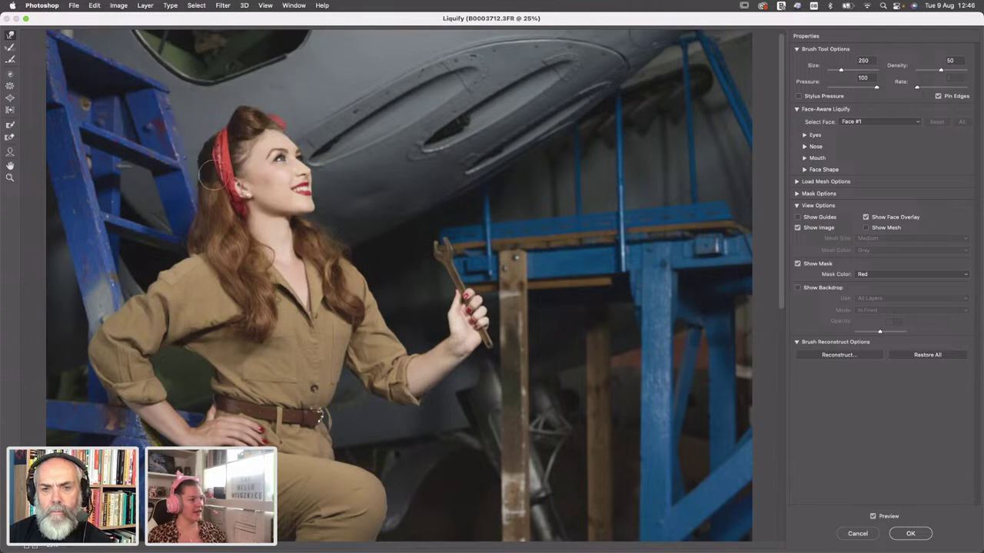
key("super+minus")
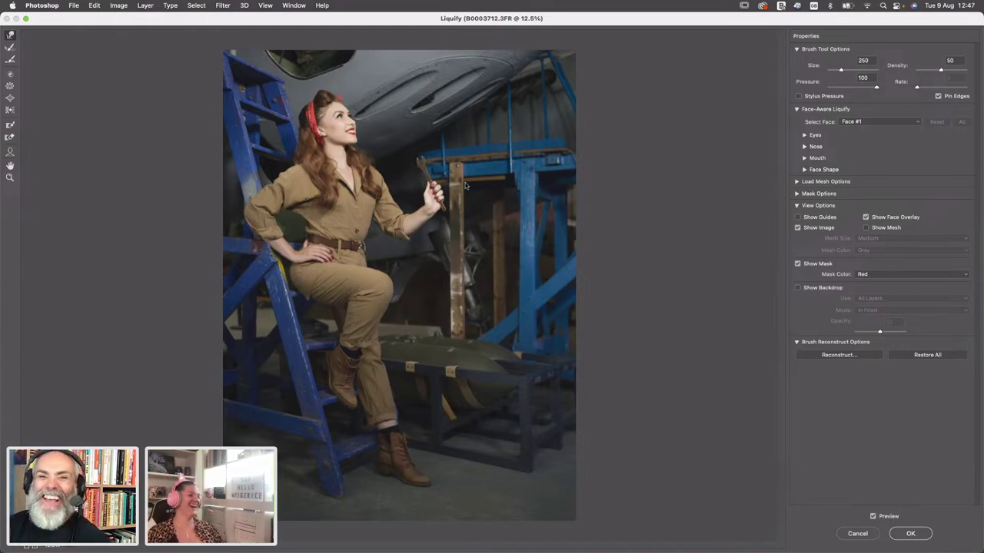
key("Return")
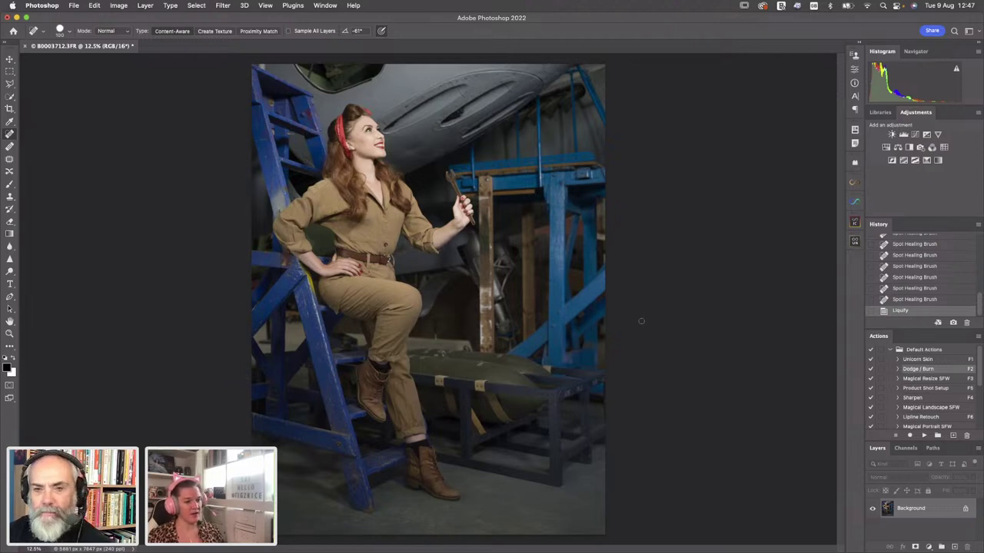
Run the Dodge / Burn action to add a Soft Light dodge and burn layer, and enlarge the list of actions
key("F2")
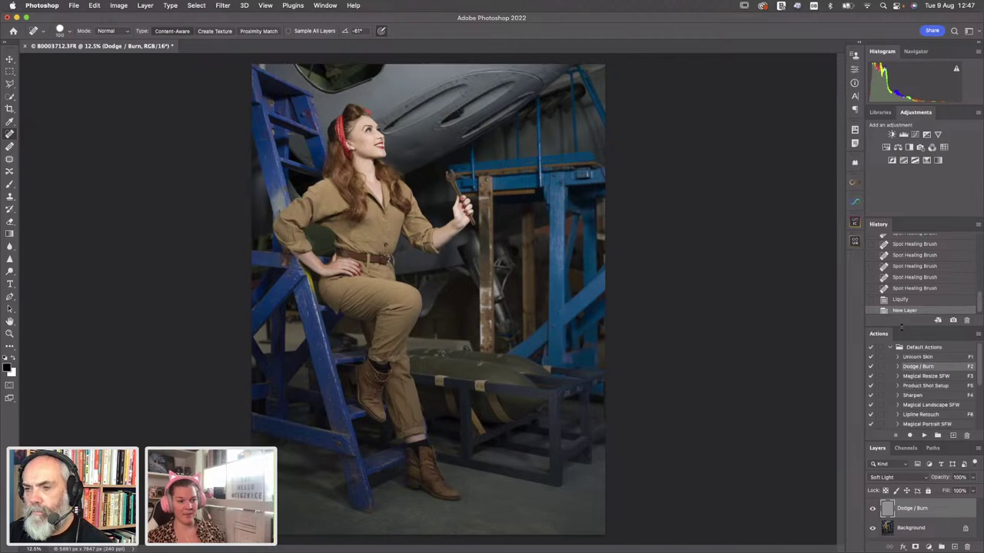
left_click_drag(902, 329, 899, 311)
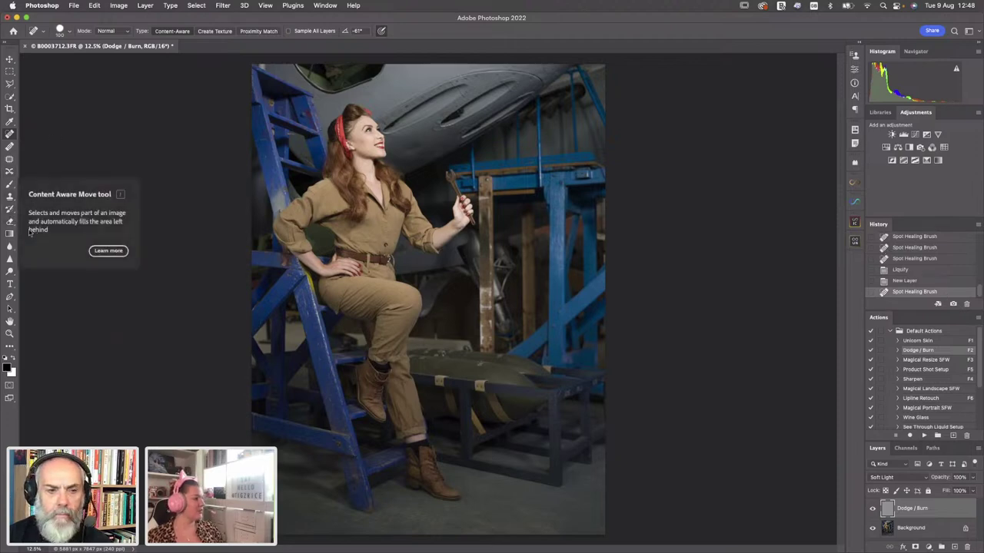
Dodge the shadows under the woman's eye on the Dodge / Burn layer, using Midtones at 10% exposure
left_click(10, 272)
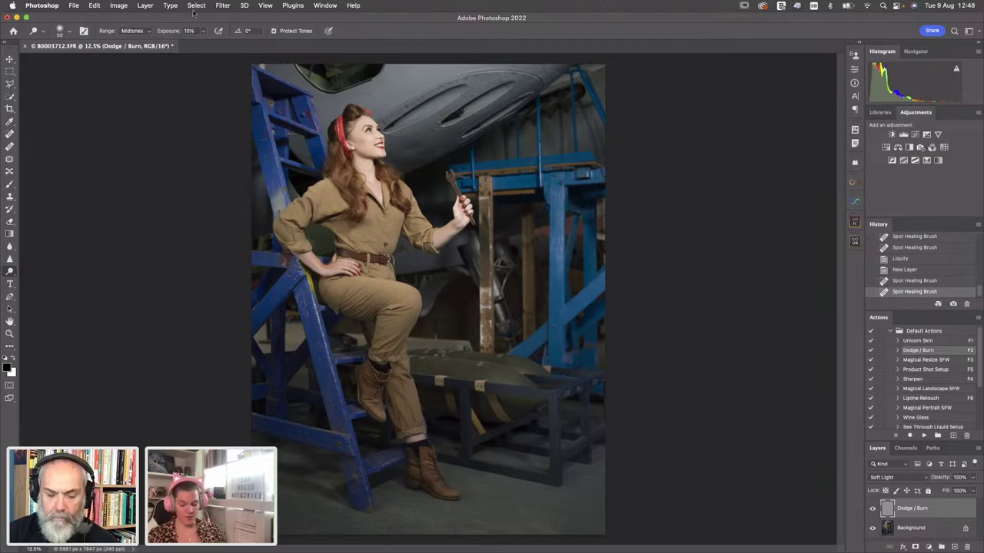
key("super+equal")
key("super+equal")
key("super+equal")
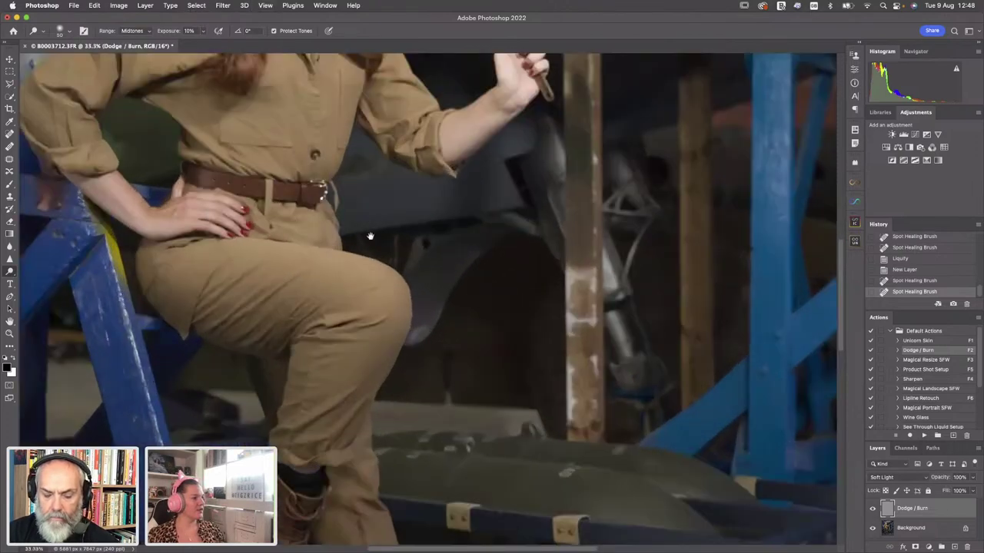
scroll(359, 206, "up", 5)
scroll(360, 206, "left", 3)
scroll(360, 206, "down", 1)
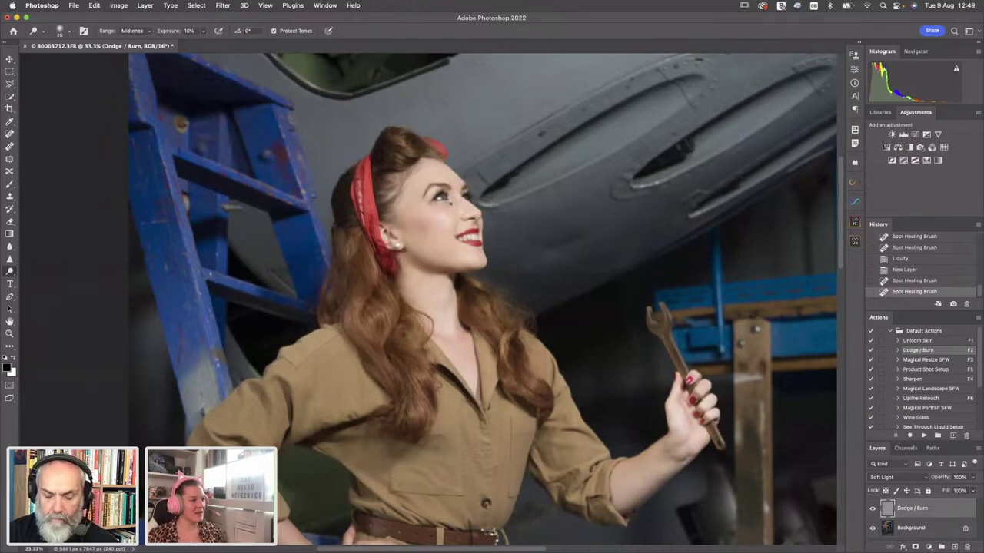
left_click(446, 202)
left_click(446, 204)
left_click(445, 204)
left_click(444, 206)
left_click(440, 209)
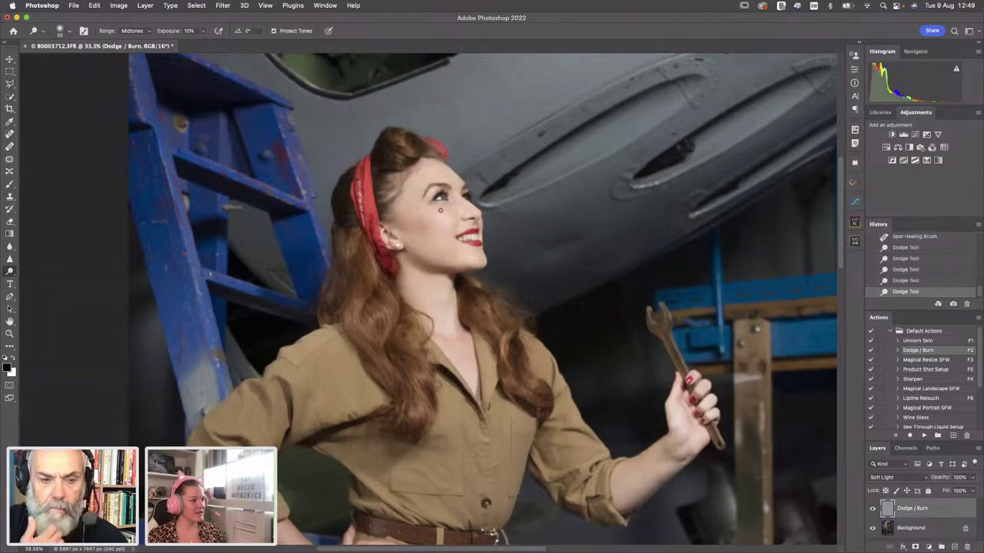
left_click(441, 209)
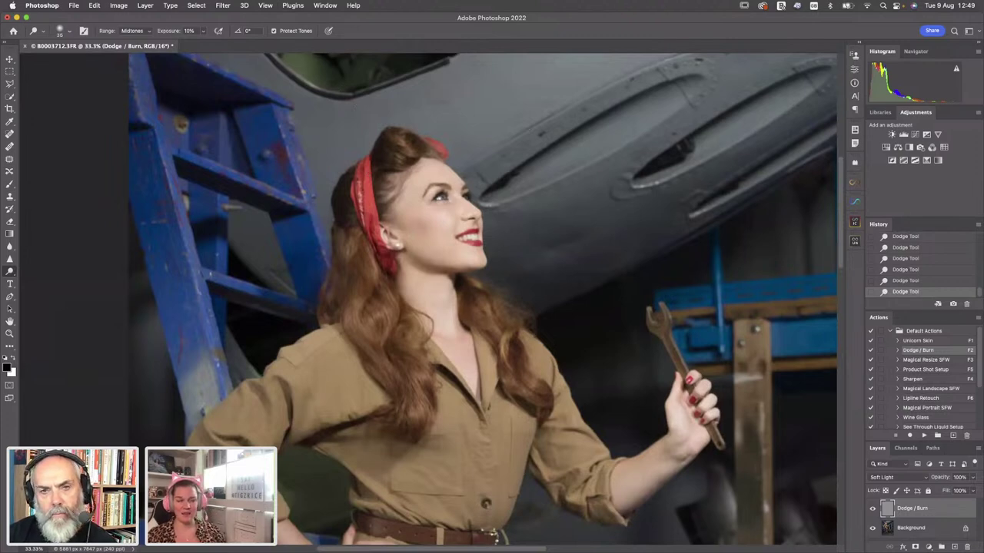
Add a Black & White adjustment layer with the default preset, then dodge dark patches below the eye on the Dodge / Burn layer
left_click(909, 149)
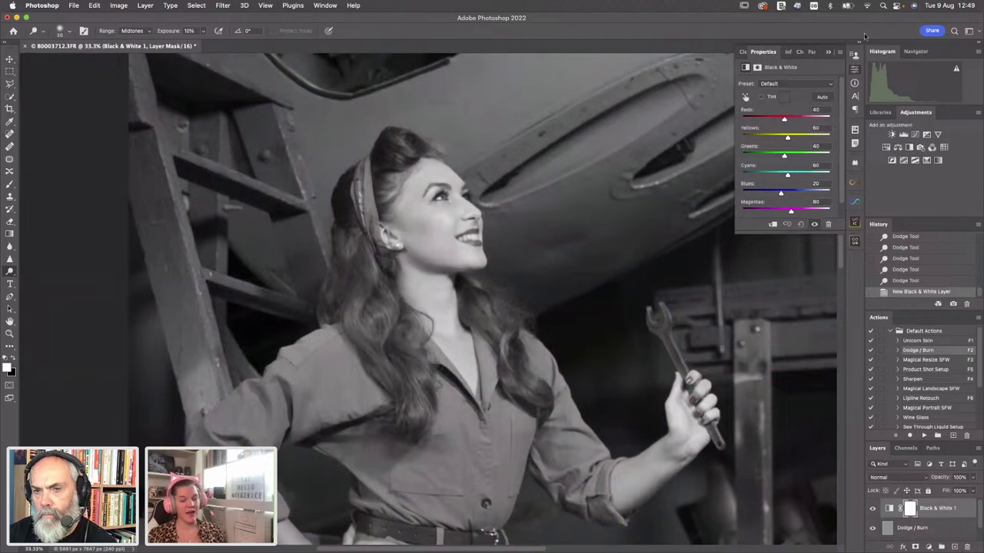
left_click(891, 529)
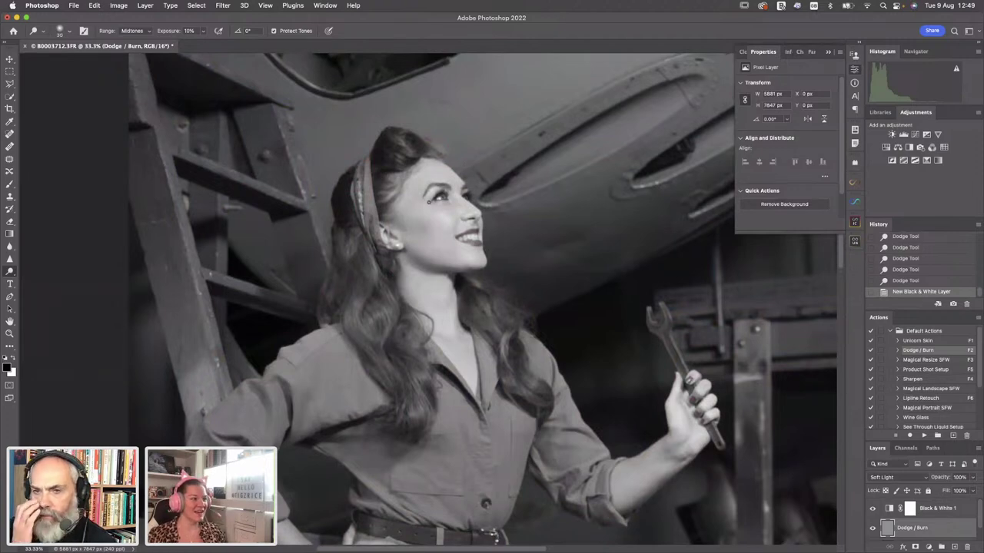
left_click(429, 202)
left_click(427, 204)
left_click(432, 206)
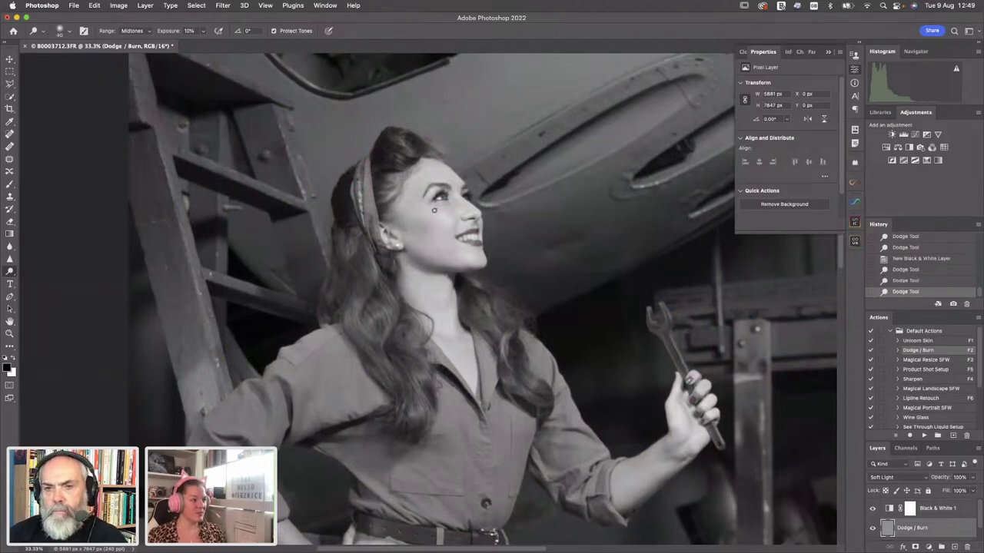
left_click(433, 205)
left_click(433, 202)
left_click(446, 213)
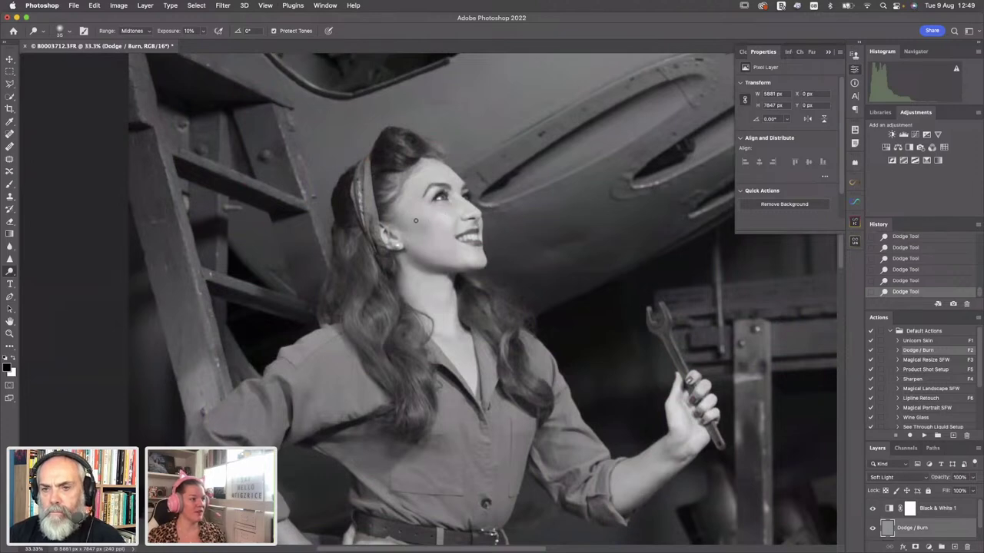
Burn the bright areas across the woman's cheek to shape it, using Midtones at 10% exposure
key("shift+o")
left_click(422, 222)
left_click(427, 225)
left_click(421, 223)
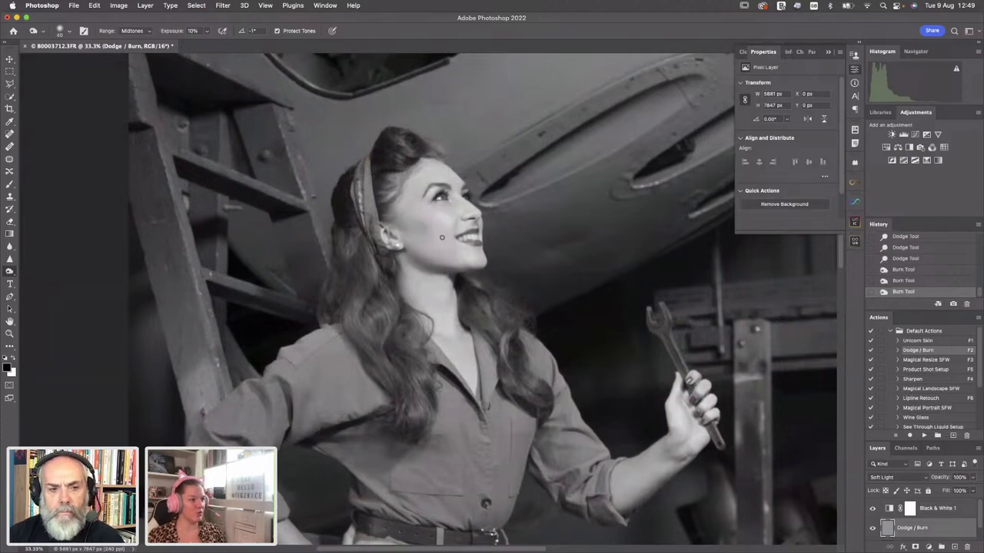
left_click(415, 224)
left_click(413, 225)
left_click(405, 222)
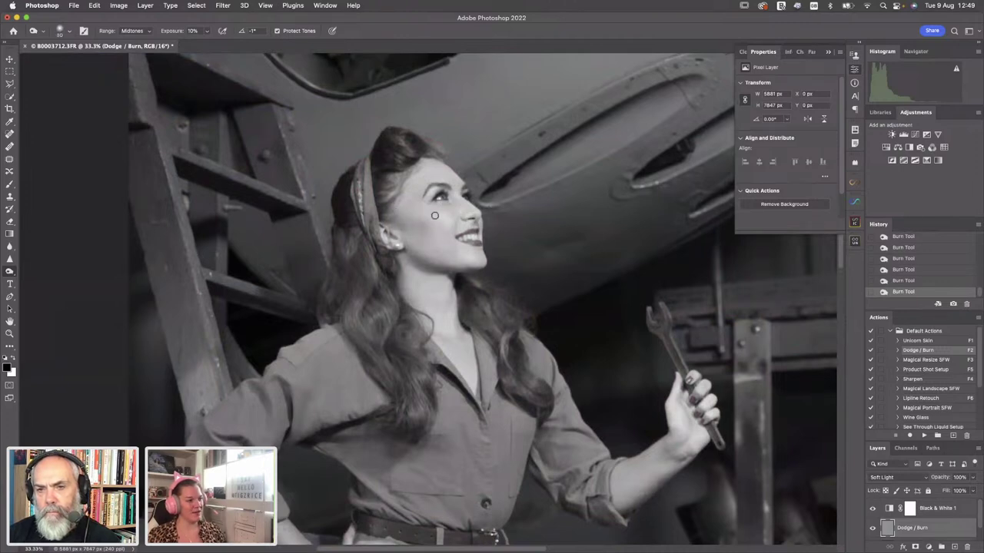
Dodge the cheekbone and the skin beside the nose, reducing the brush size to 40 for the smaller area
key("alt")
left_click(419, 211)
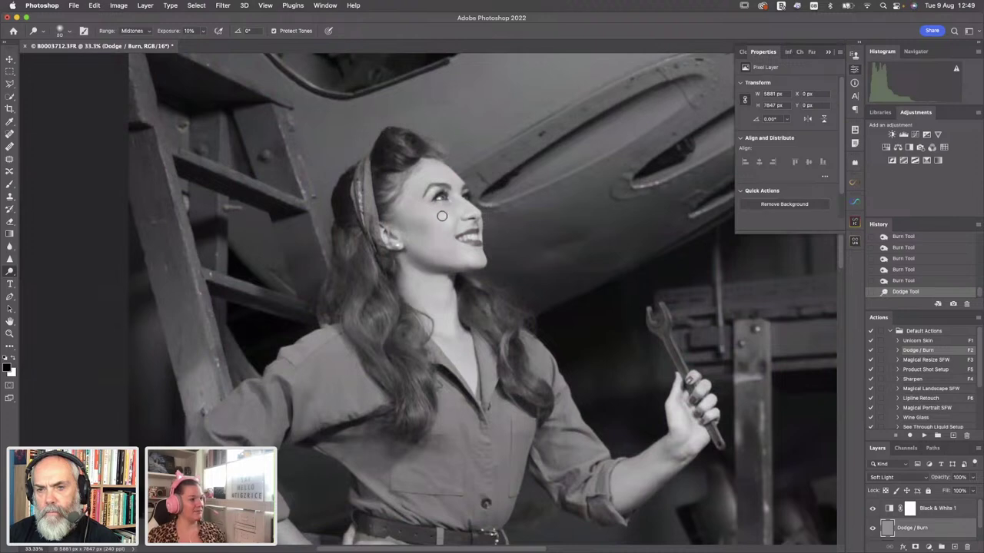
left_click(432, 214)
left_click(415, 206)
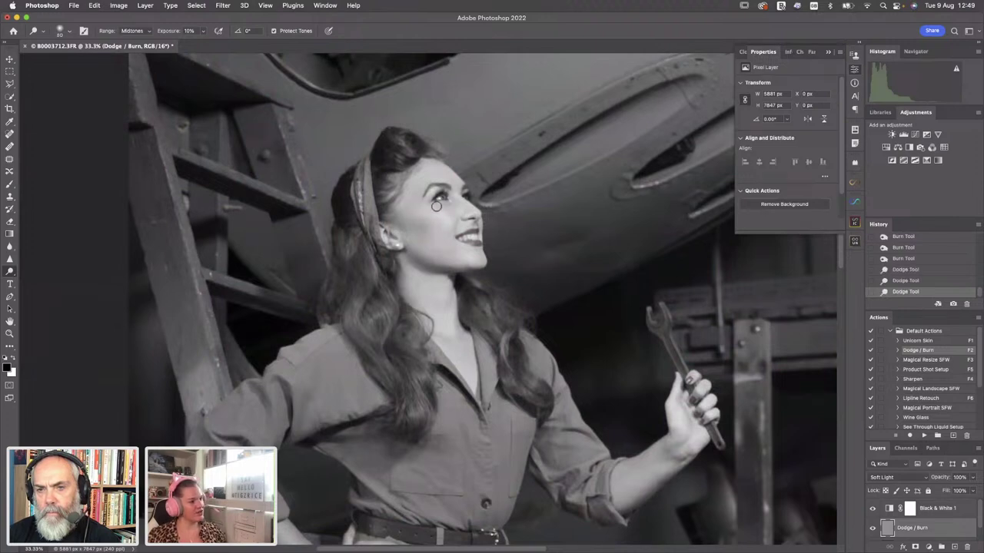
left_click(443, 213)
left_click(444, 213)
key("bracketleft")
key("bracketleft")
key("bracketleft")
left_click(446, 215)
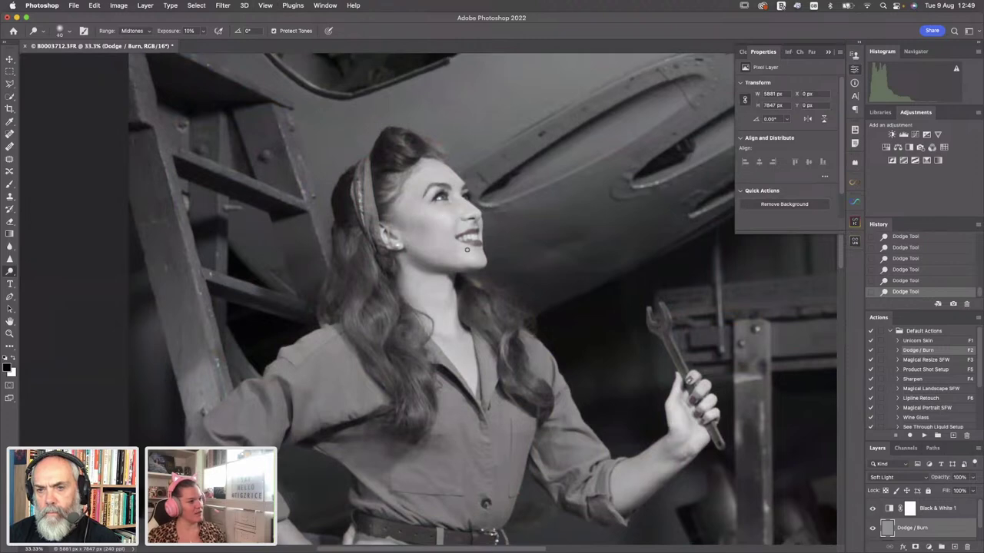
Hide the Black & White adjustment layer to return the whole photo to colour
left_click(871, 508)
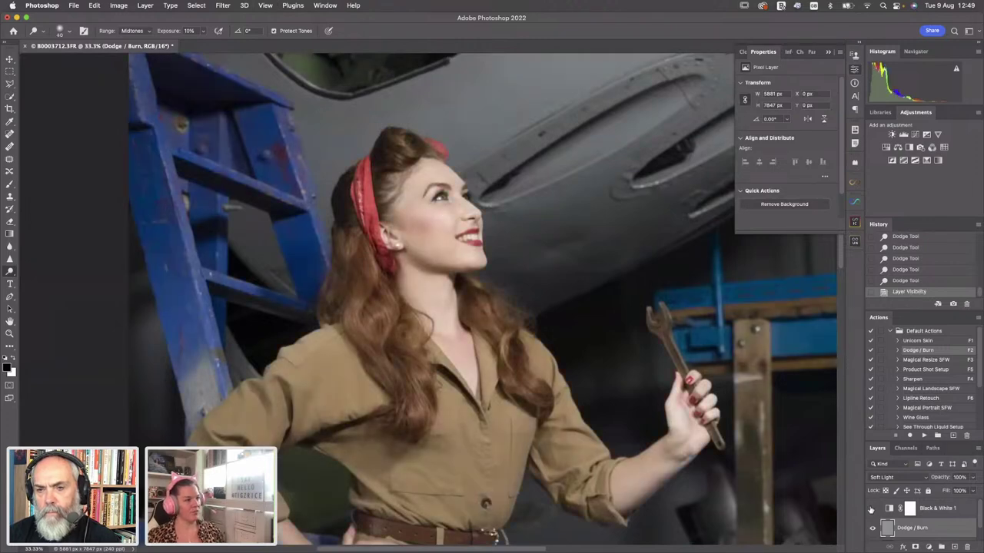
key("super+minus")
key("super+minus")
key("super+minus")
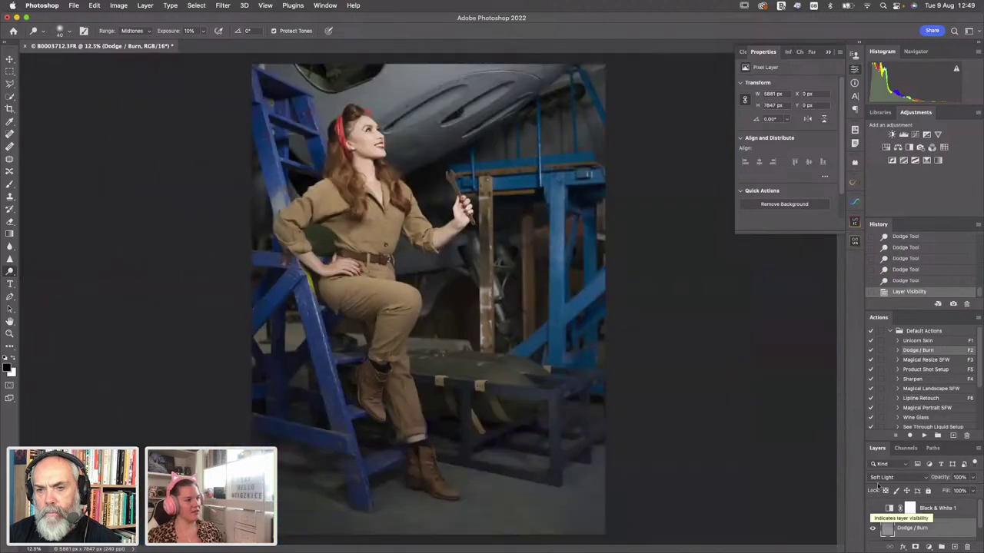
Toggle the Dodge / Burn layer's visibility to compare the photo before and after, and leave the layer shown
left_click(872, 529)
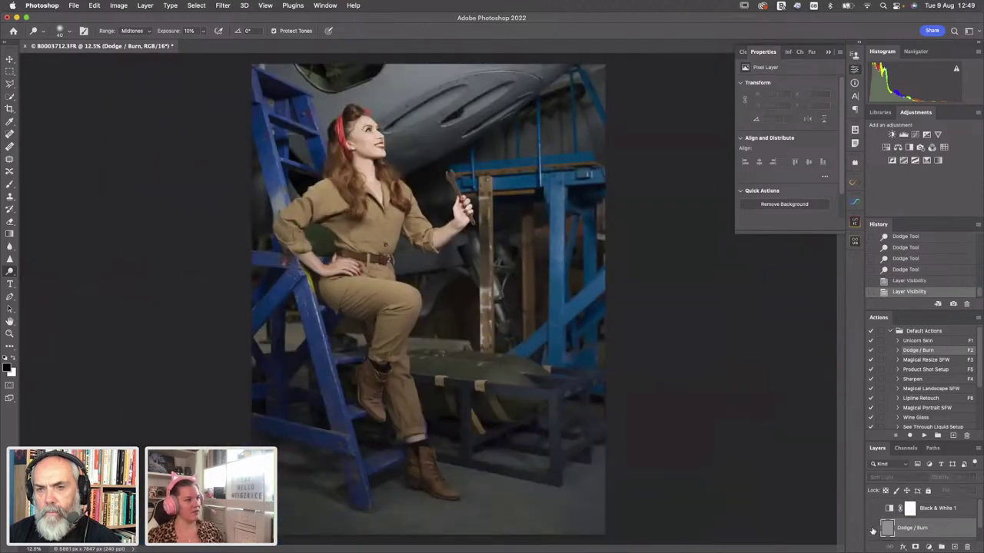
left_click(872, 528)
left_click(873, 528)
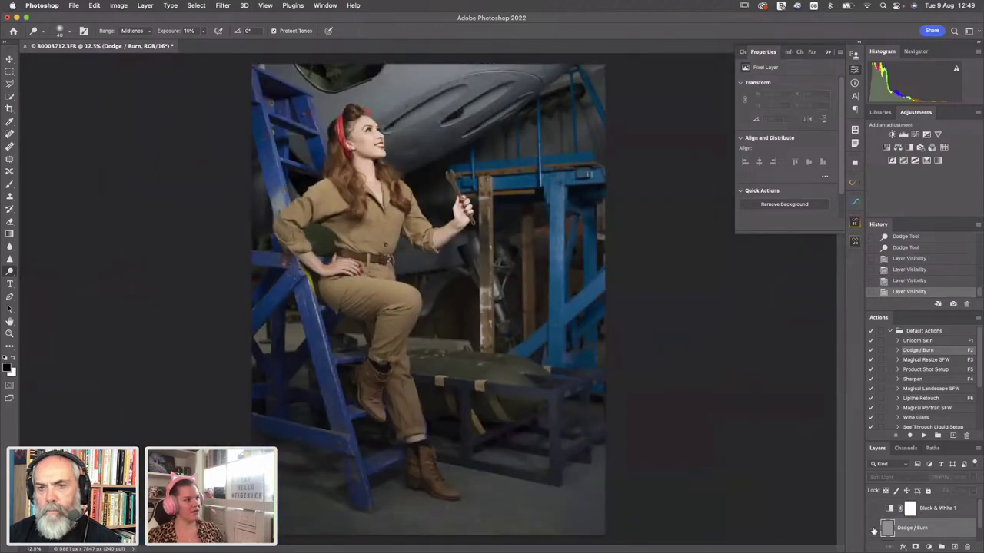
left_click(873, 528)
left_click(872, 528)
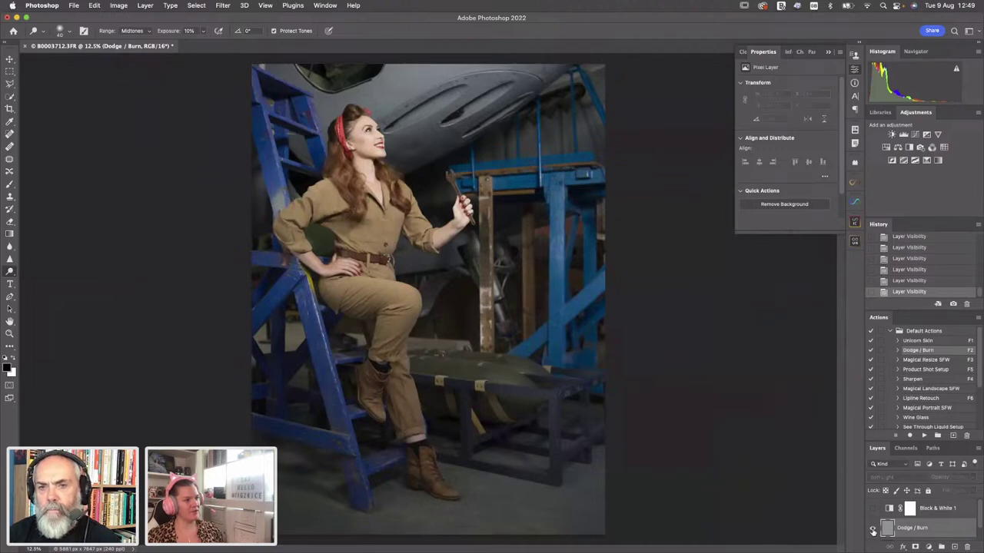
left_click(872, 529)
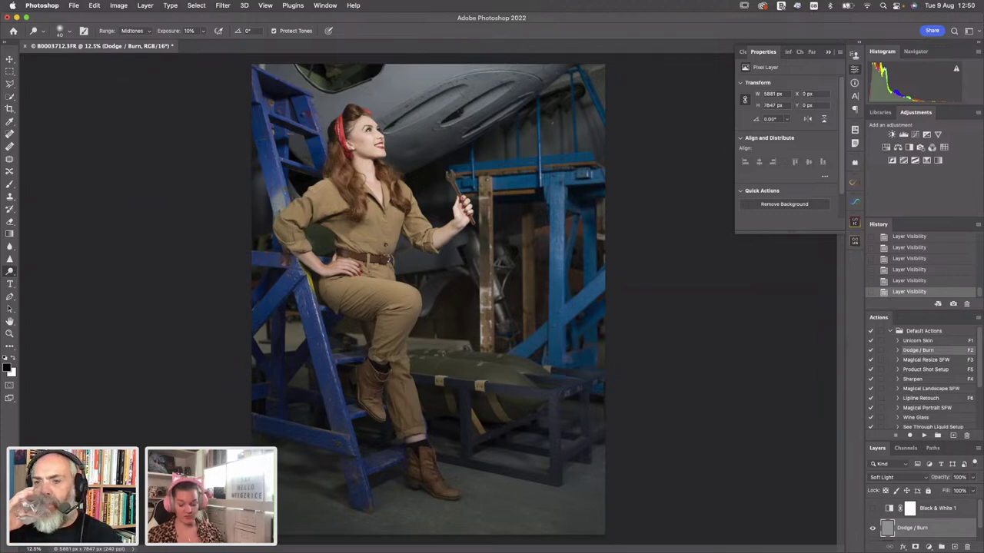
Dodge the skin on the wrist and forearm of the hand holding the wrench, using Midtones at 10% exposure
key("super+equal")
left_click(461, 196)
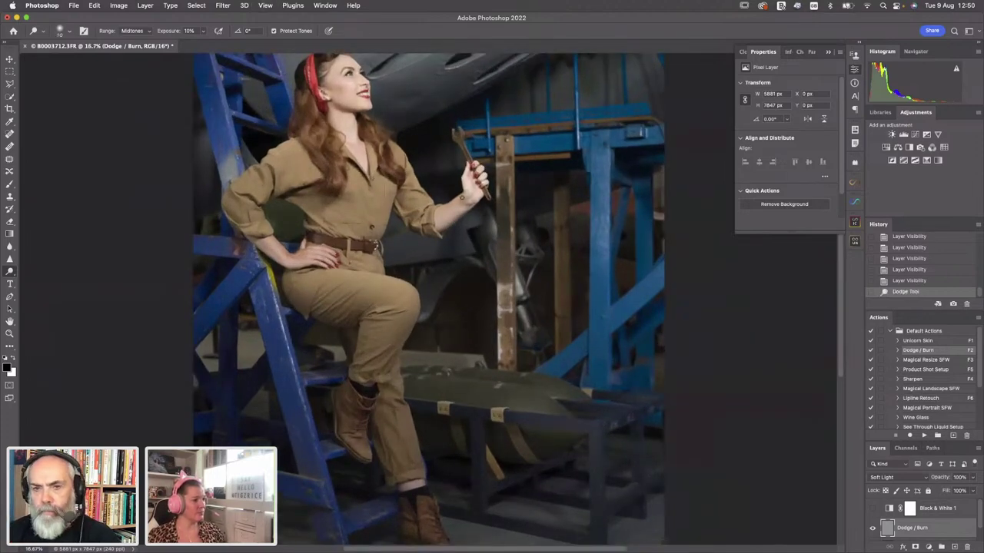
left_click(462, 199)
left_click(462, 198)
left_click(463, 198)
left_click(464, 198)
left_click(467, 198)
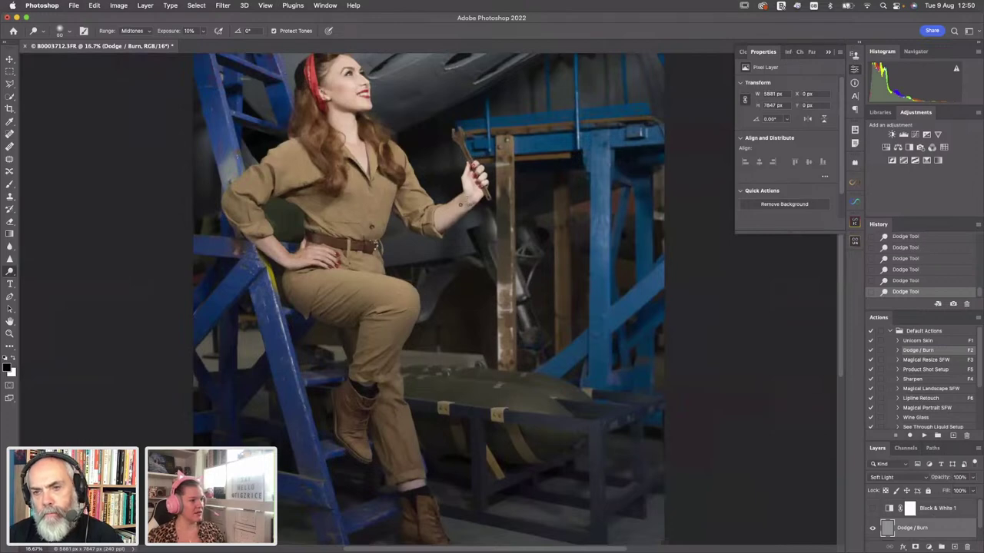
key("super+minus")
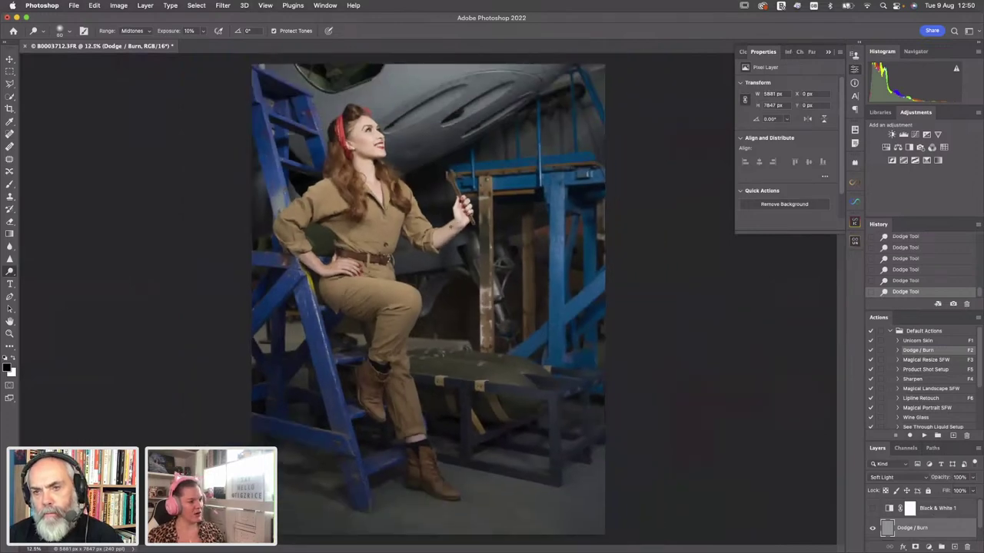
Delete the Black & White 1 adjustment layer with its mask and flatten the image
key("super+equal")
key("super+equal")
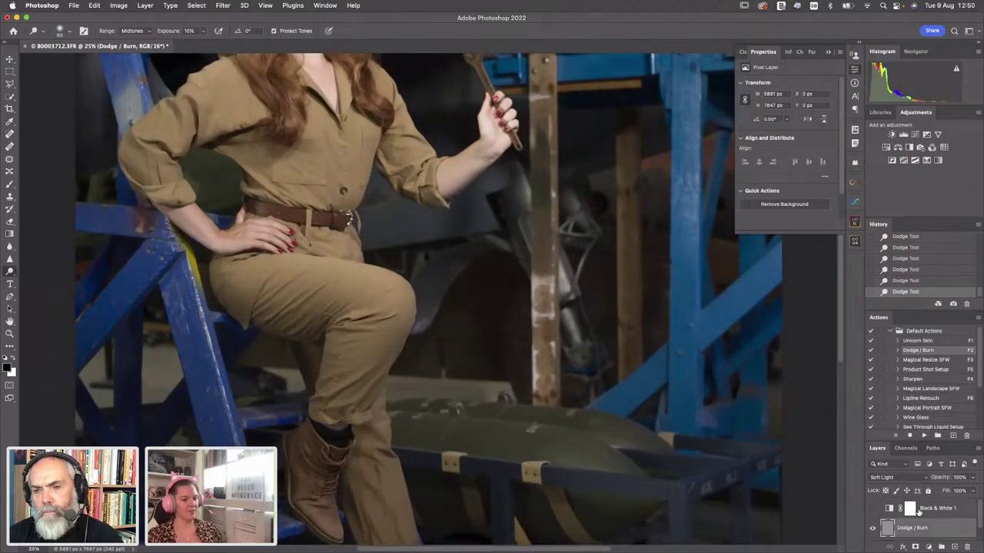
left_click_drag(909, 508, 967, 547)
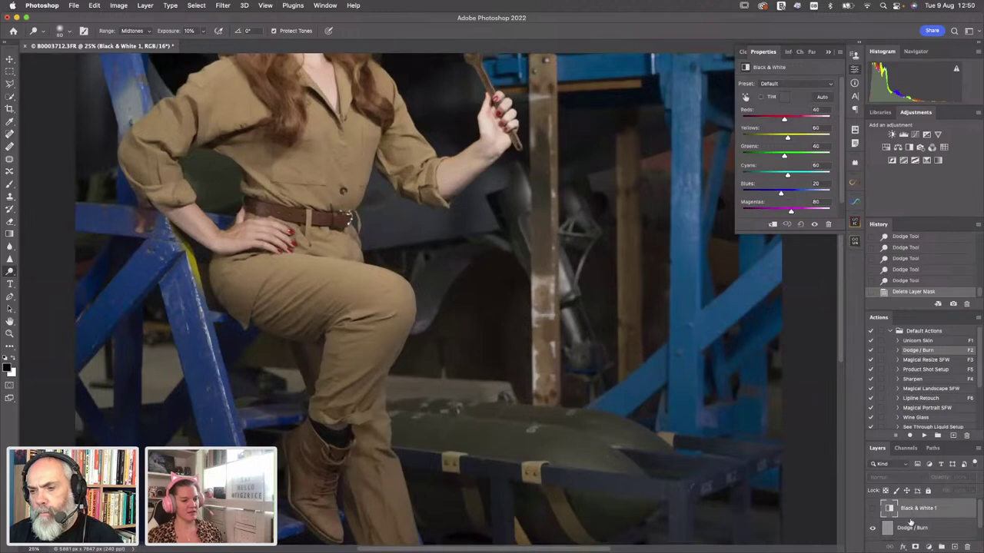
key("Delete")
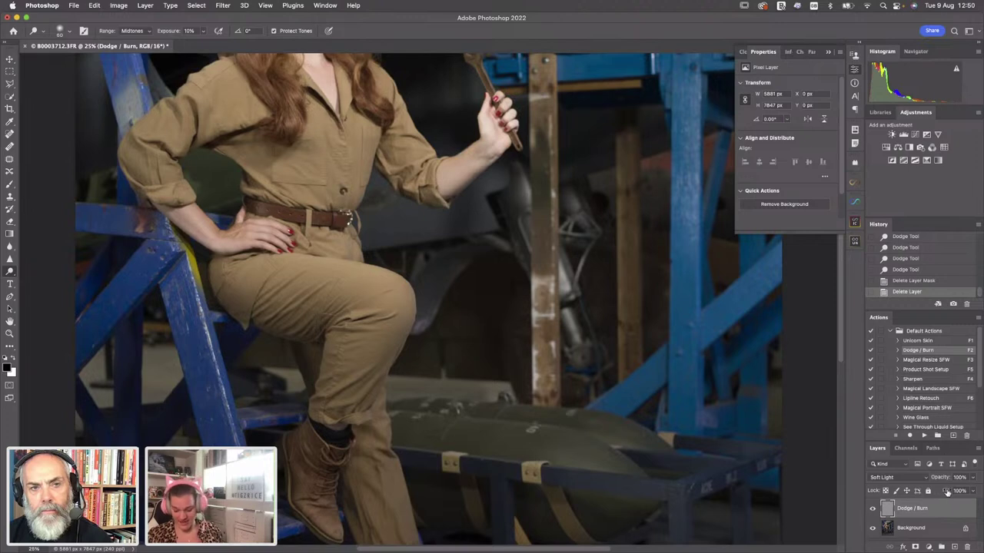
key("super+shift+e")
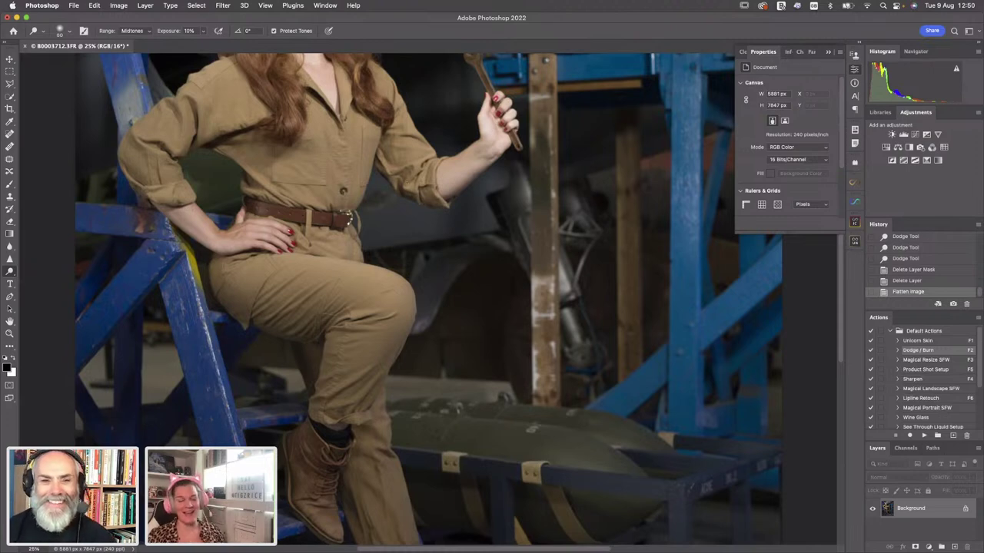
Run the Unicorn Skin action on the flattened photo and expand its recorded commands to review them
left_click_drag(484, 187, 497, 240)
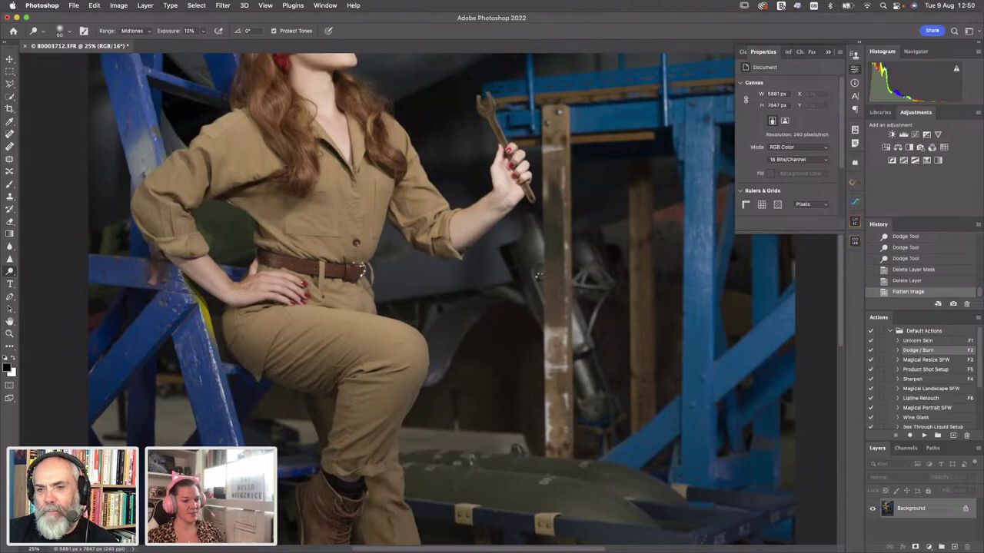
key("F1")
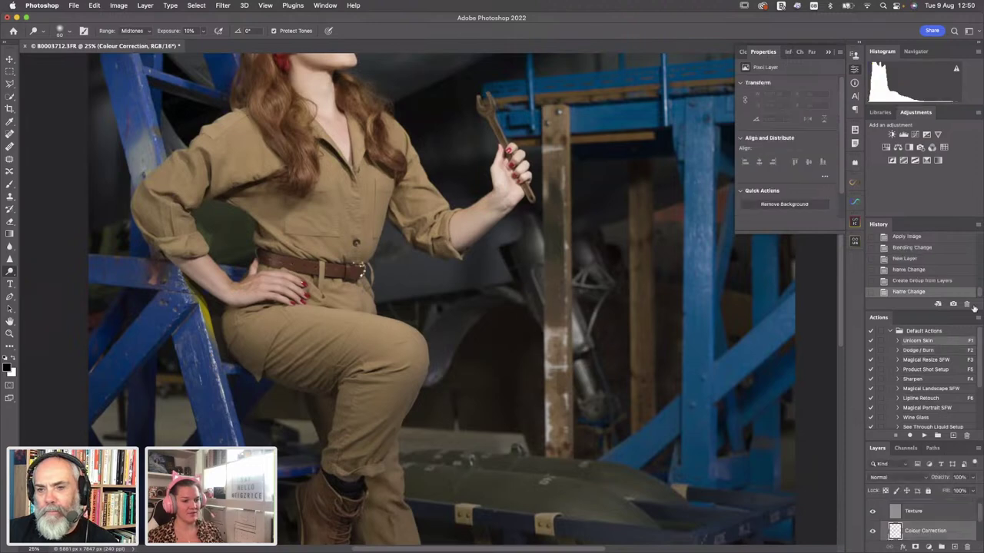
left_click(898, 341)
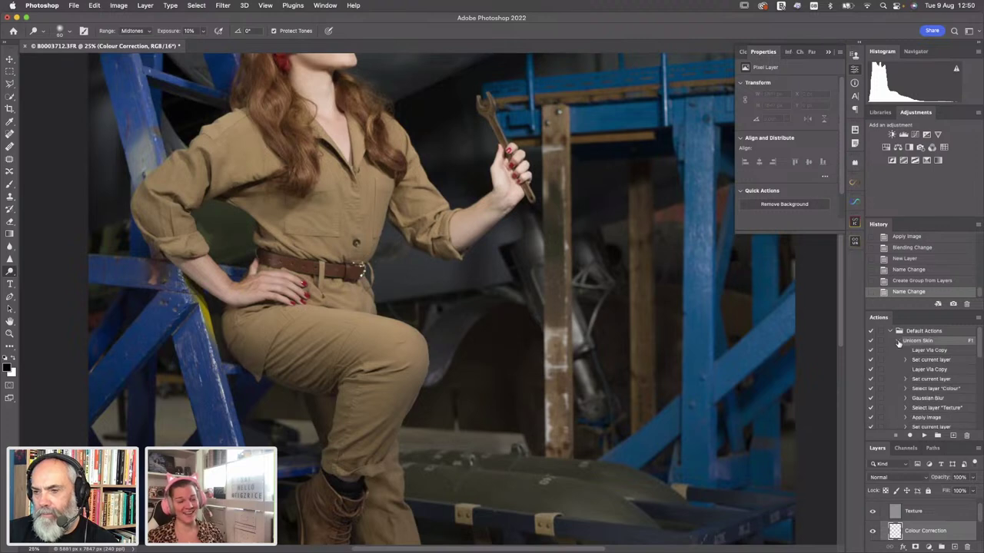
scroll(981, 354, "down", 1)
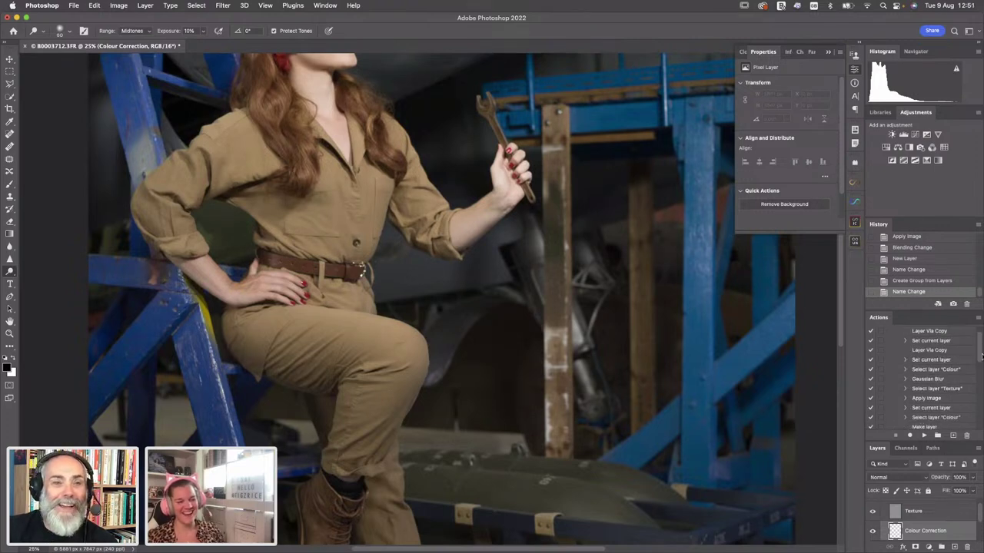
left_click_drag(981, 354, 980, 351)
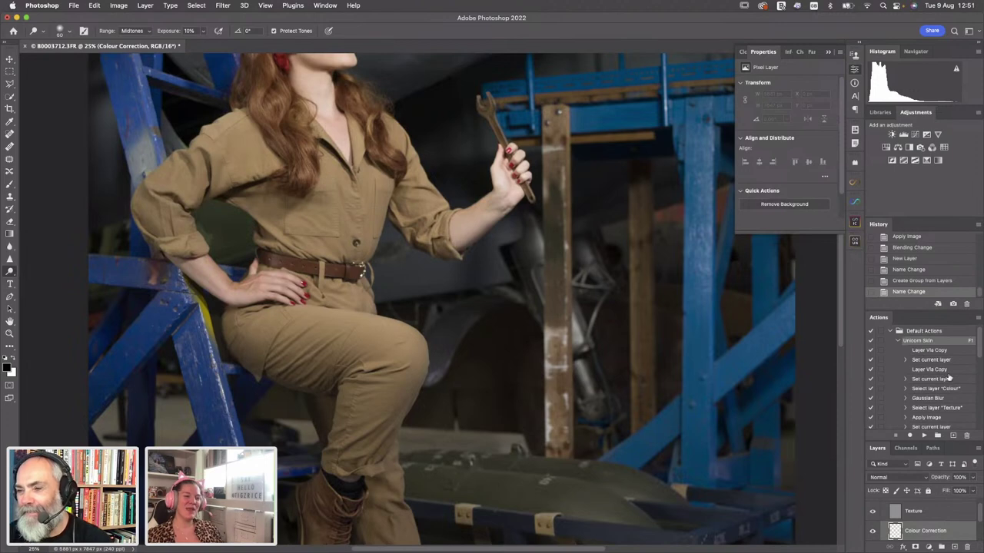
left_click(897, 340)
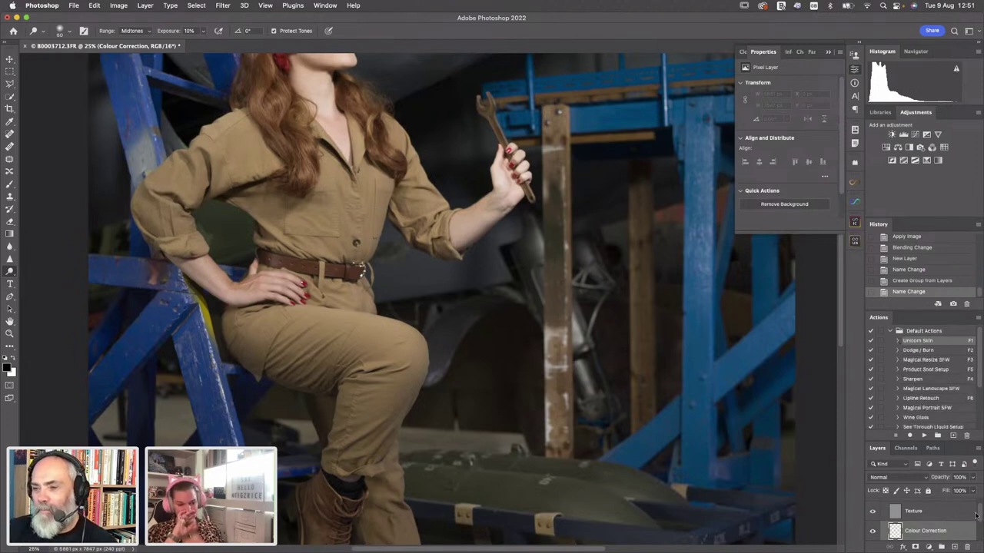
Enlarge the layer list and hide the Colour Correction, Colour and Background layers to inspect the Texture layer alone
key("F1")
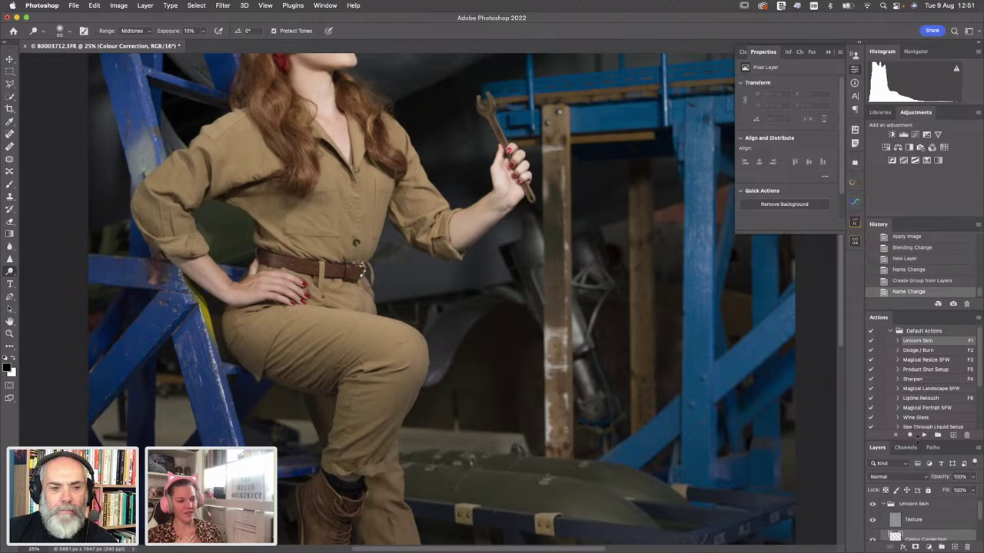
left_click_drag(919, 442, 918, 391)
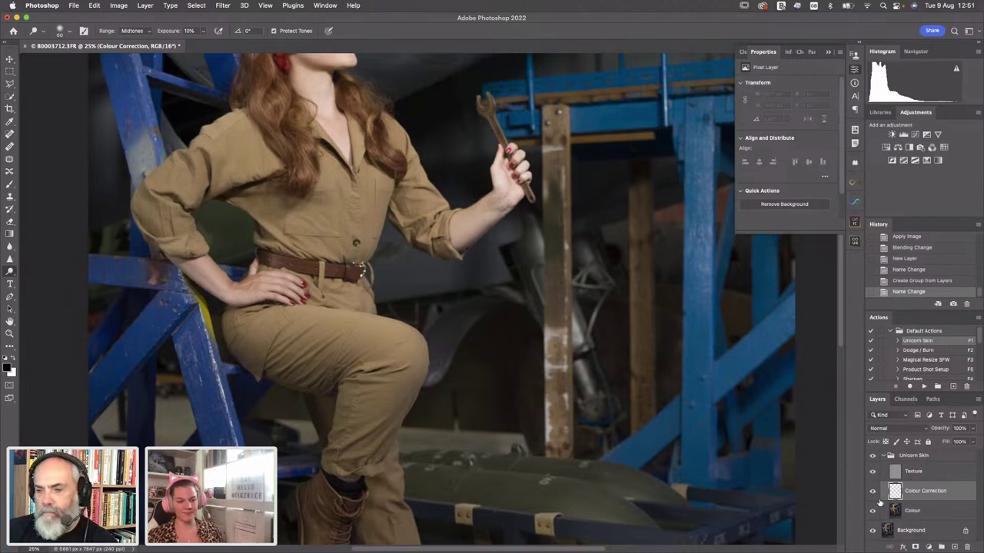
left_click_drag(873, 492, 873, 510)
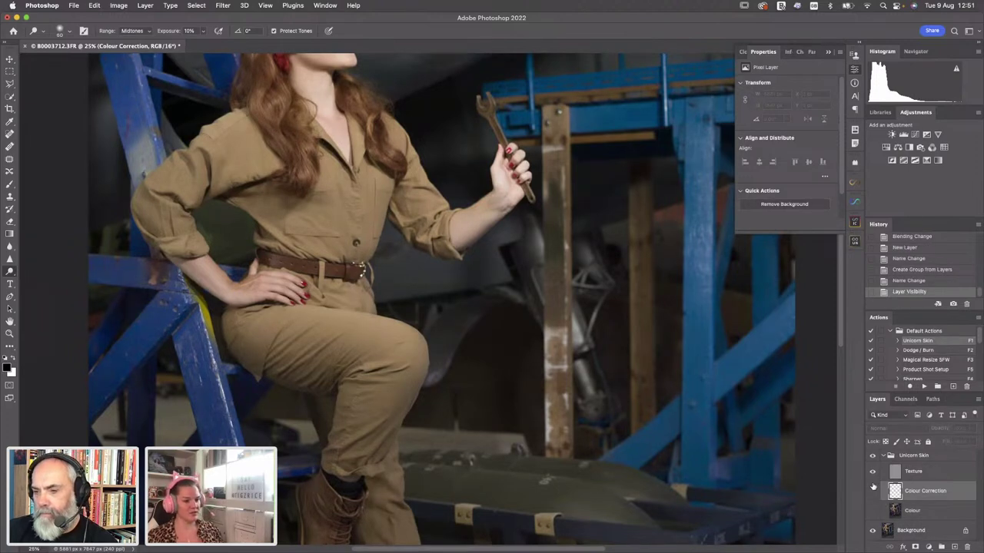
left_click(872, 530)
key("super+minus")
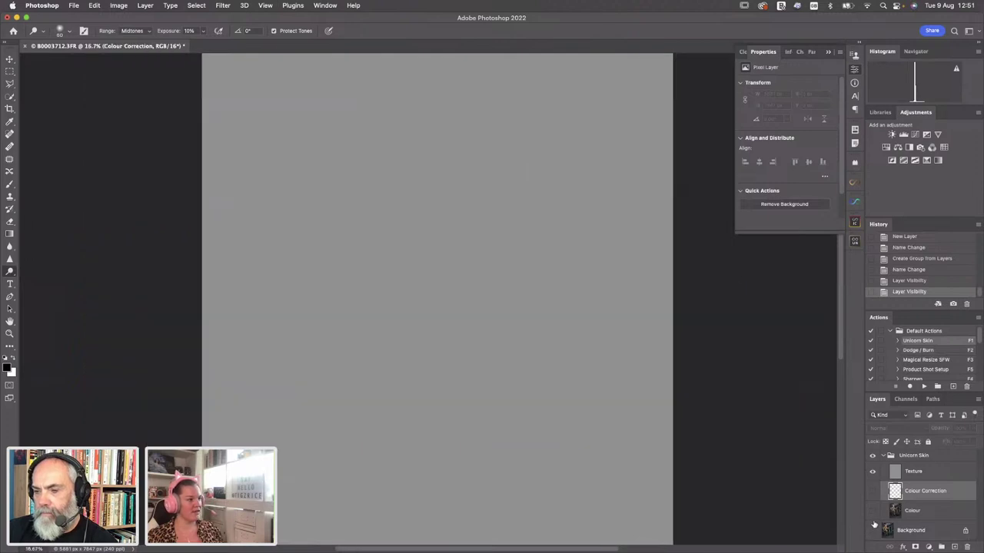
key("super+plus")
key("super+plus")
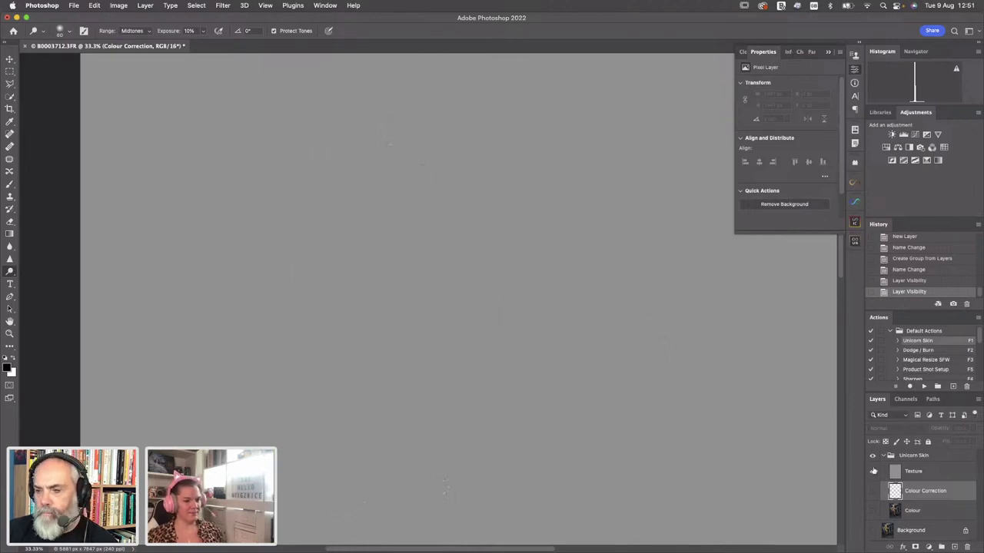
View the blurred Colour layer without Texture, and restore the visibility of all the Unicorn Skin layers and the Background
left_click(873, 510)
left_click(873, 511)
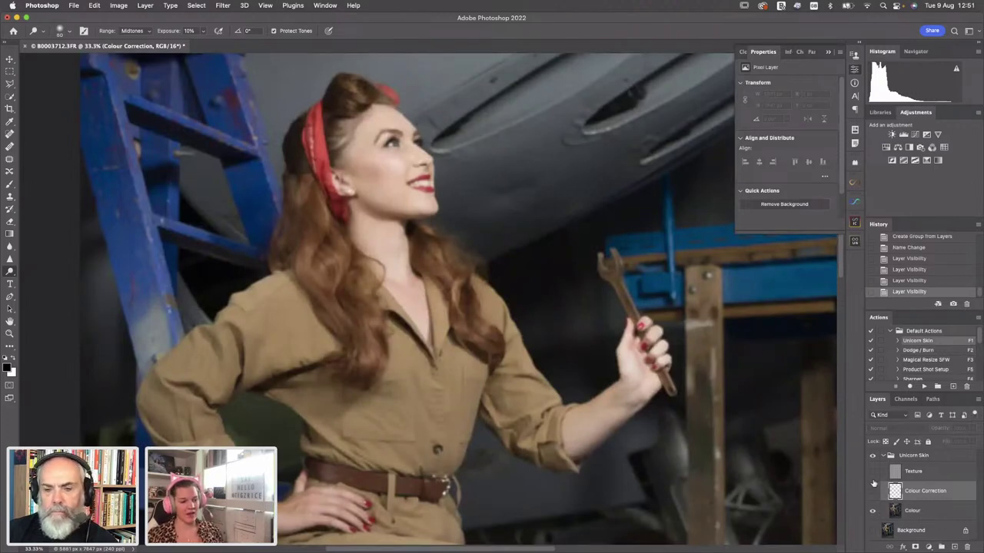
left_click(873, 510)
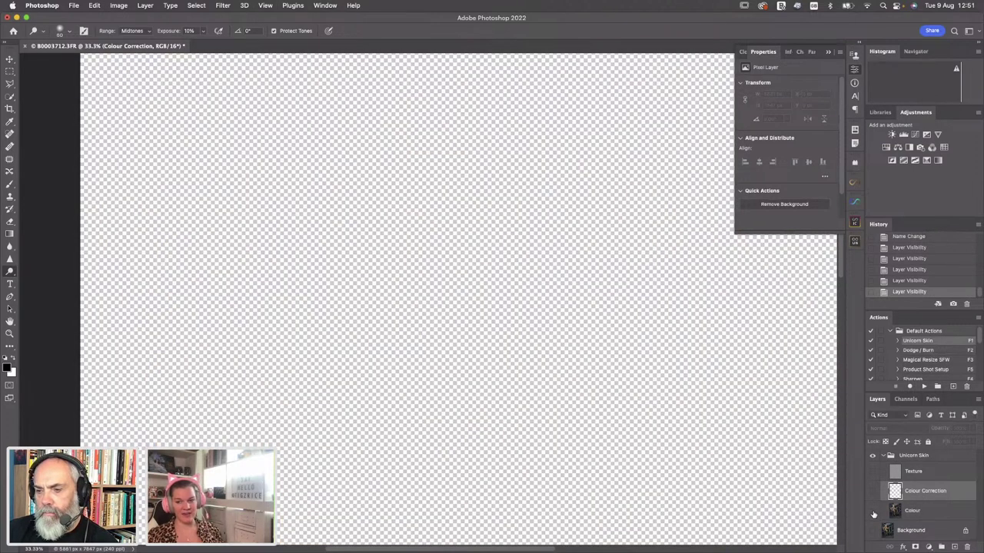
left_click_drag(874, 473, 873, 513)
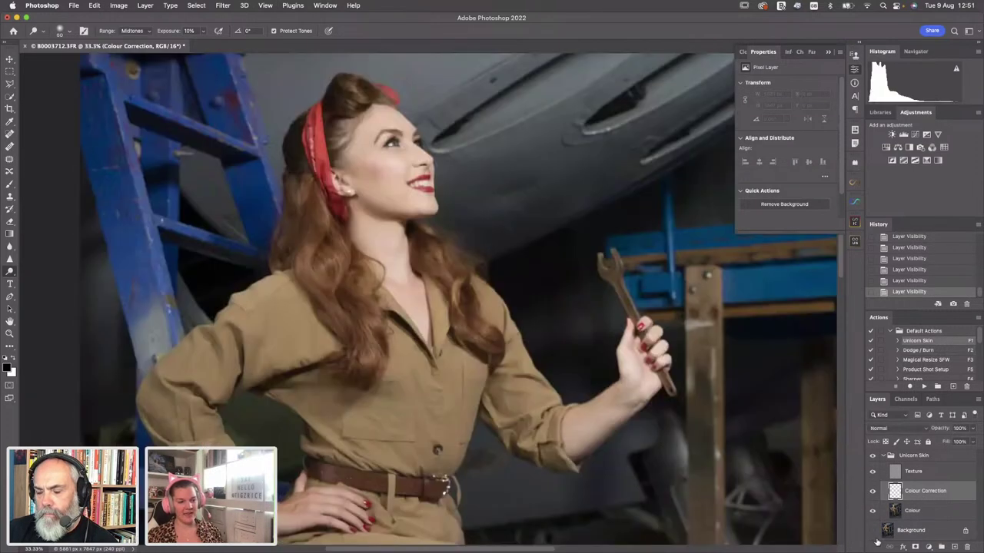
left_click(872, 530)
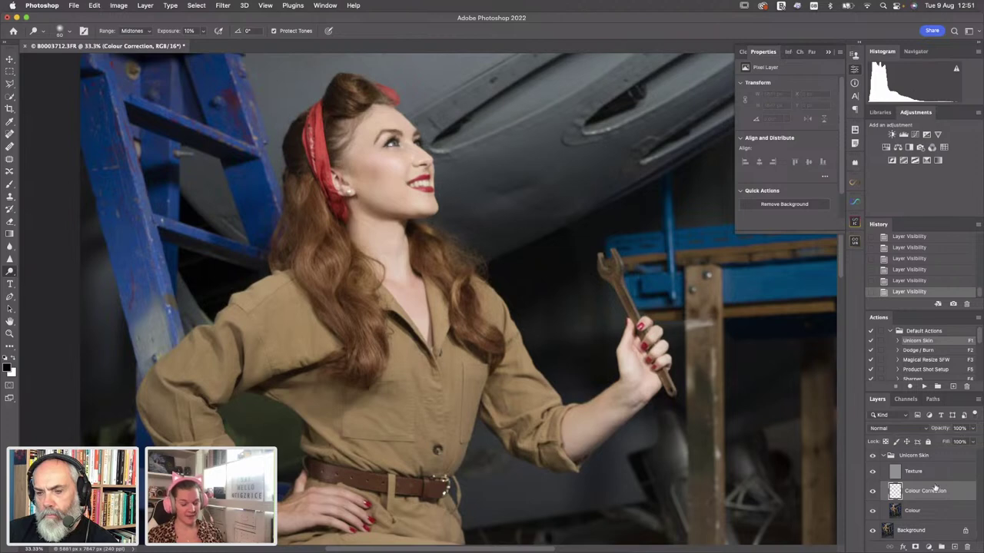
Even out the forearm's skin tones on the Colour Correction layer with the Clone Stamp at 10% opacity, sampling Current & Below
key("s")
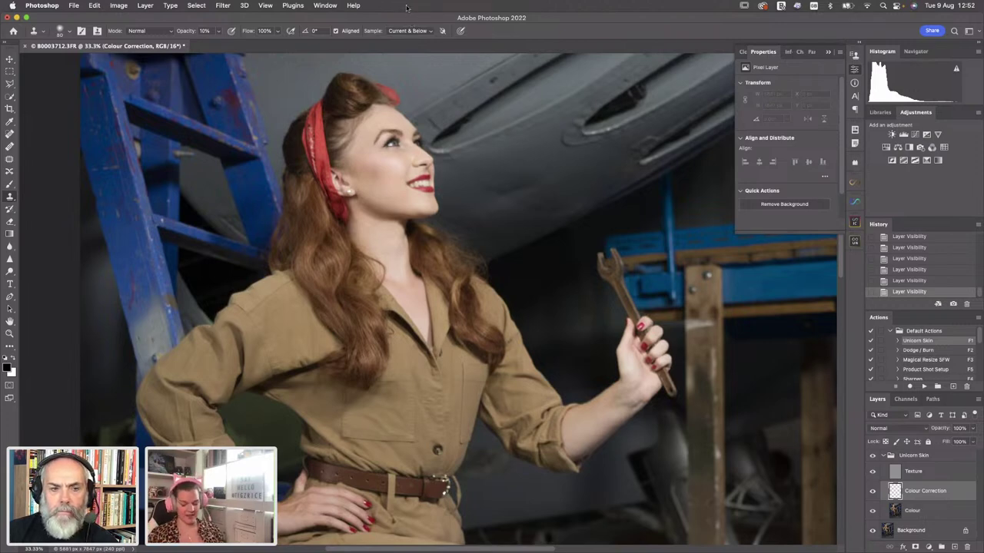
mouse_move(613, 422)
left_mouse_down()
mouse_move(588, 443)
mouse_move(609, 427)
left_mouse_up()
left_click(592, 438)
left_click(611, 421)
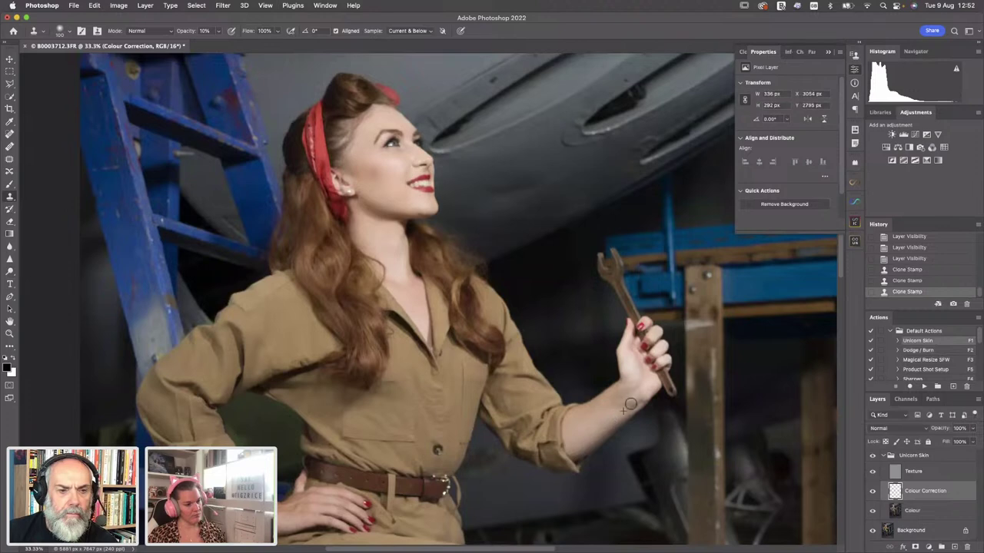
left_click(629, 406)
left_click(624, 408)
left_click(617, 410)
left_click(615, 411)
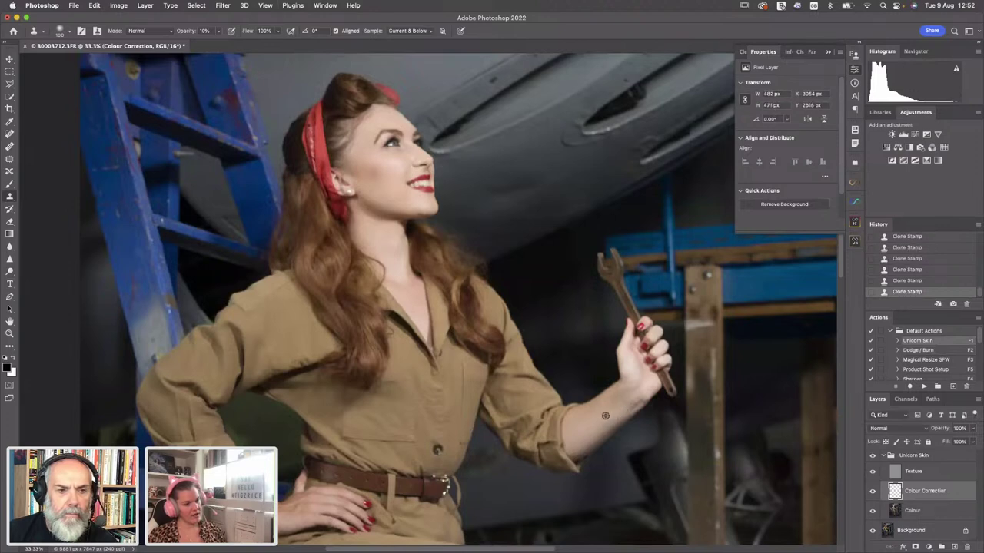
left_click(607, 408)
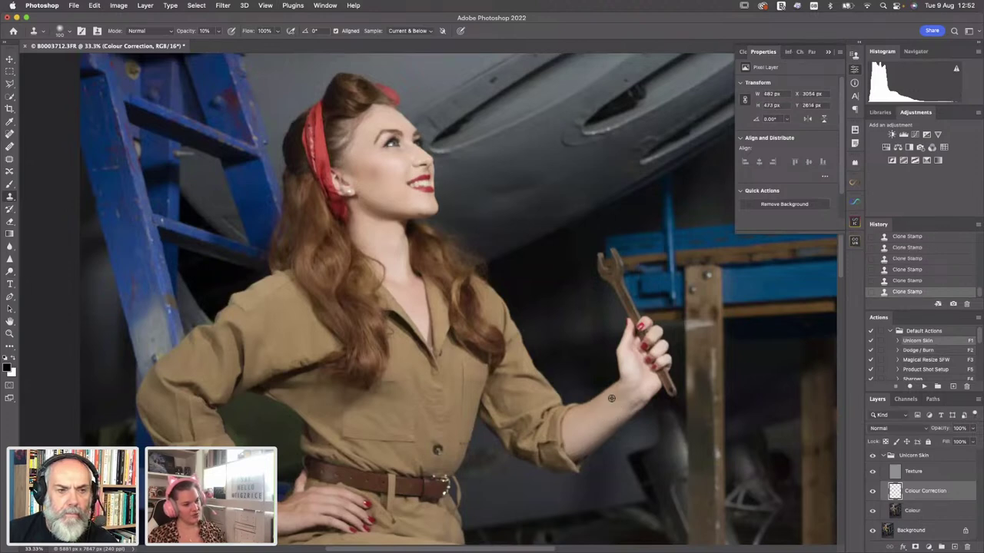
left_click(617, 394)
left_click(575, 419)
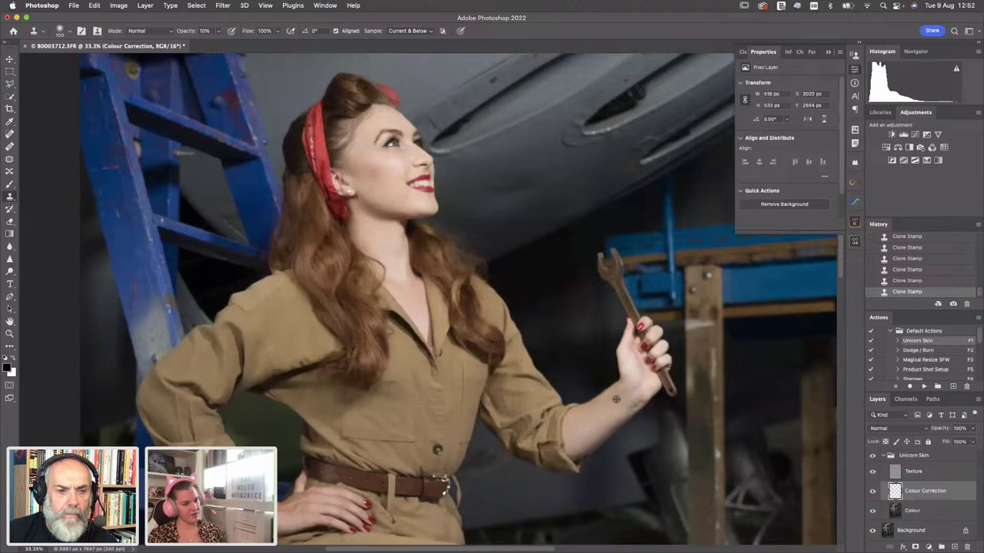
Toggle the Colour Correction layer's visibility to compare the arm before and after, and leave the layer shown
key("super+minus")
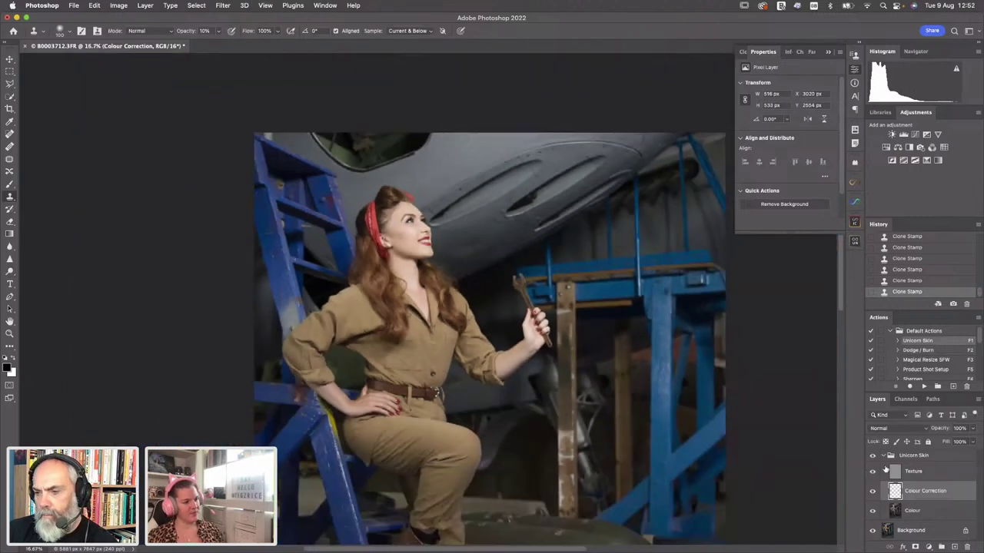
left_click(872, 492)
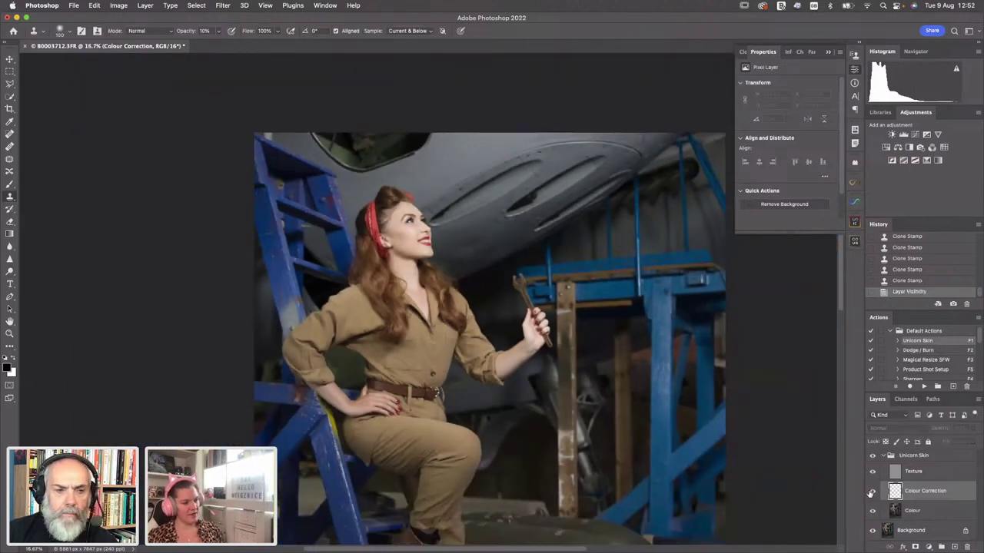
left_click(870, 492)
left_click(870, 493)
left_click(871, 491)
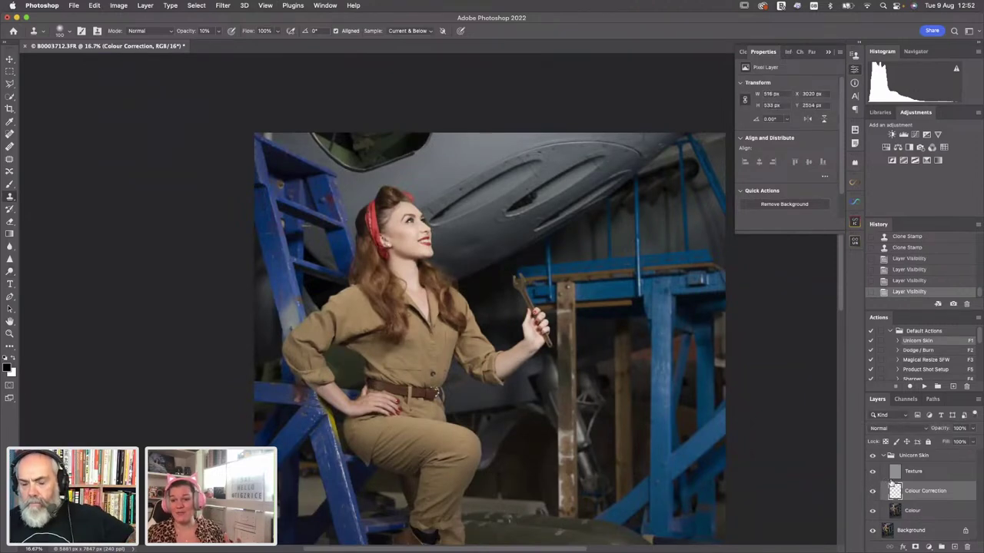
left_click(872, 492)
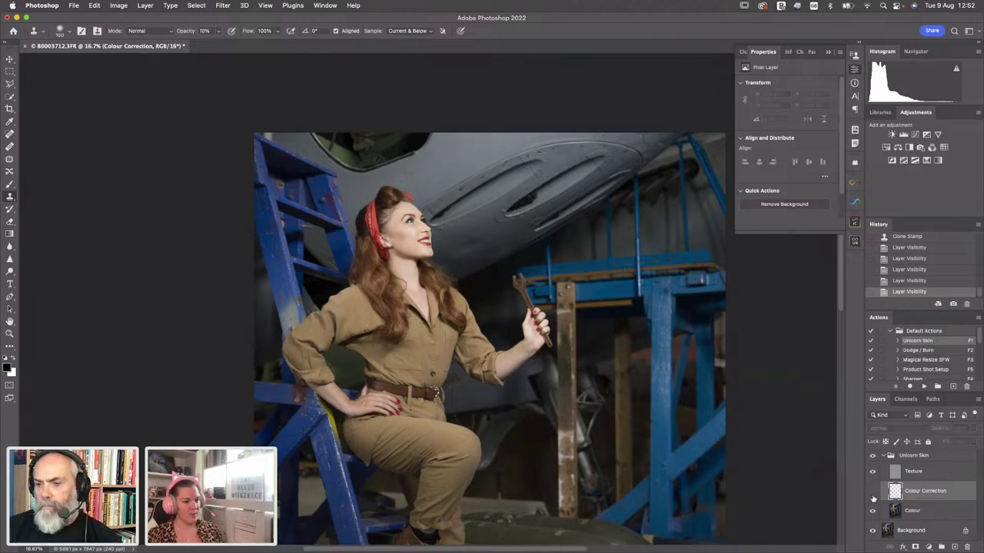
left_click(872, 493)
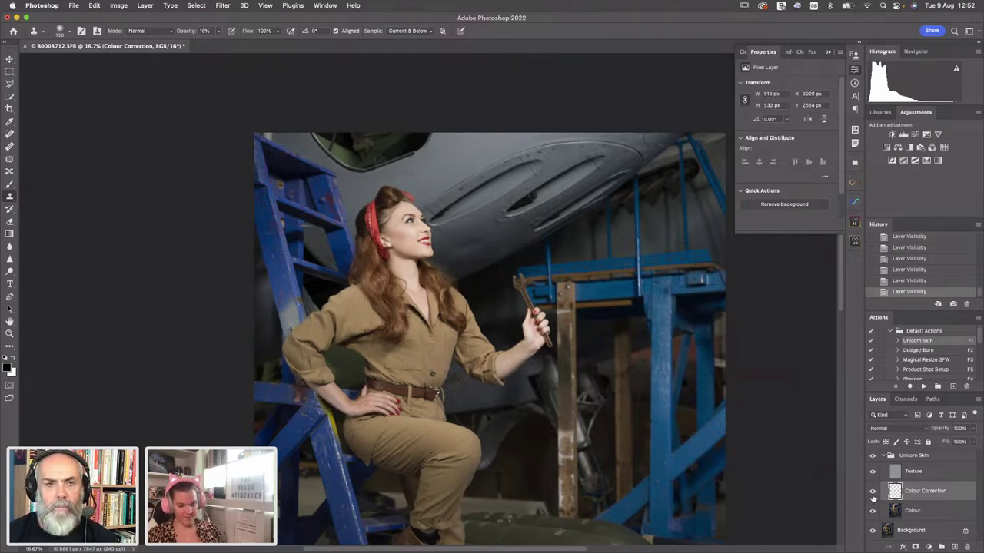
Set the Colour Correction layer's opacity to 50% and toggle its visibility to compare the forearm before and after
key("v")
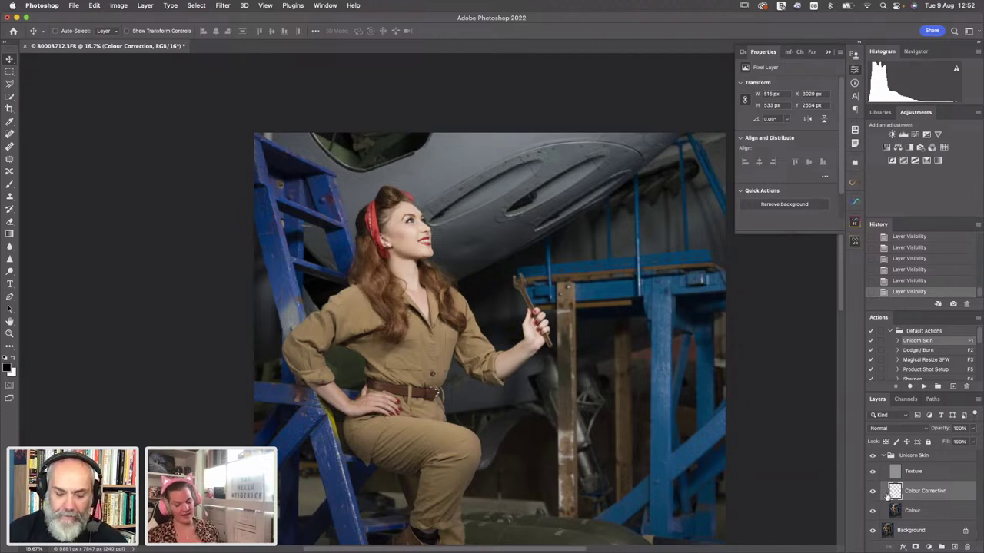
key("5")
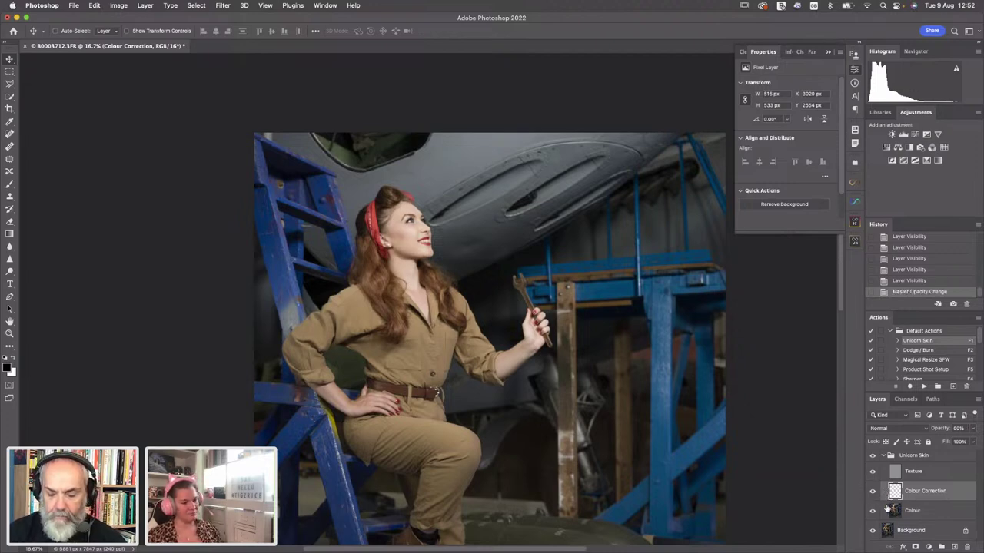
left_click(871, 495)
left_click(871, 495)
left_click(871, 493)
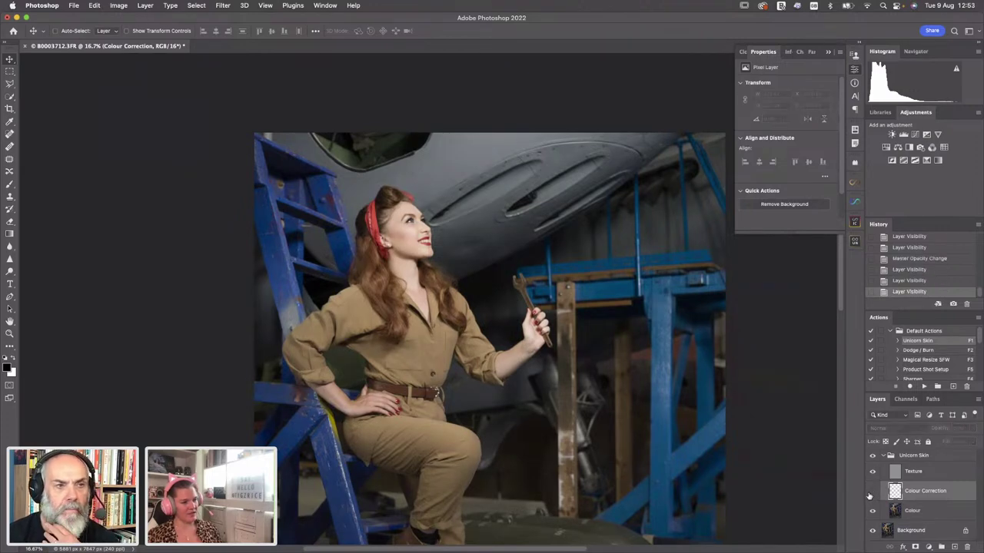
left_click(872, 494)
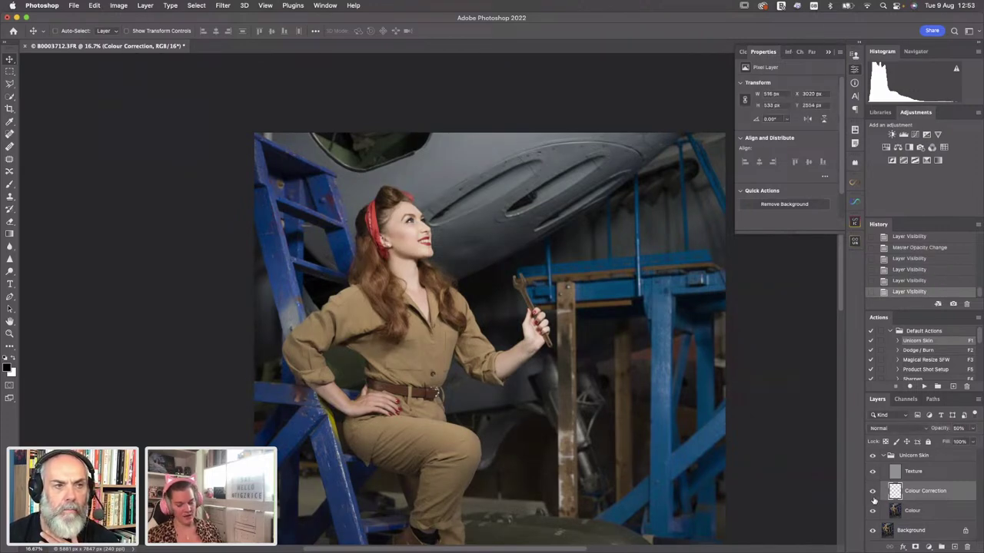
Try 70% and 60% opacity on the Colour Correction layer, settle on 40%, and compare with the layer hidden and shown
key("7")
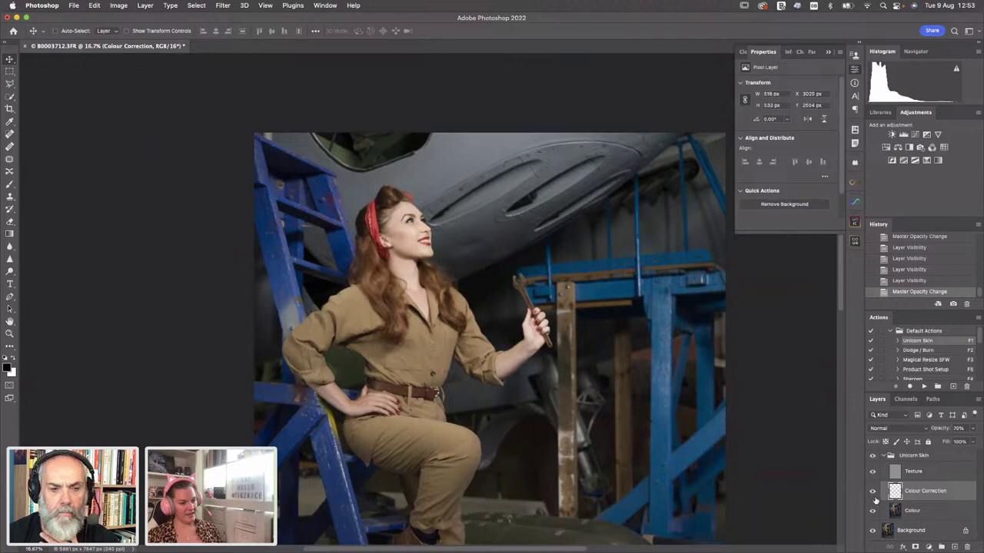
key("6")
key("4")
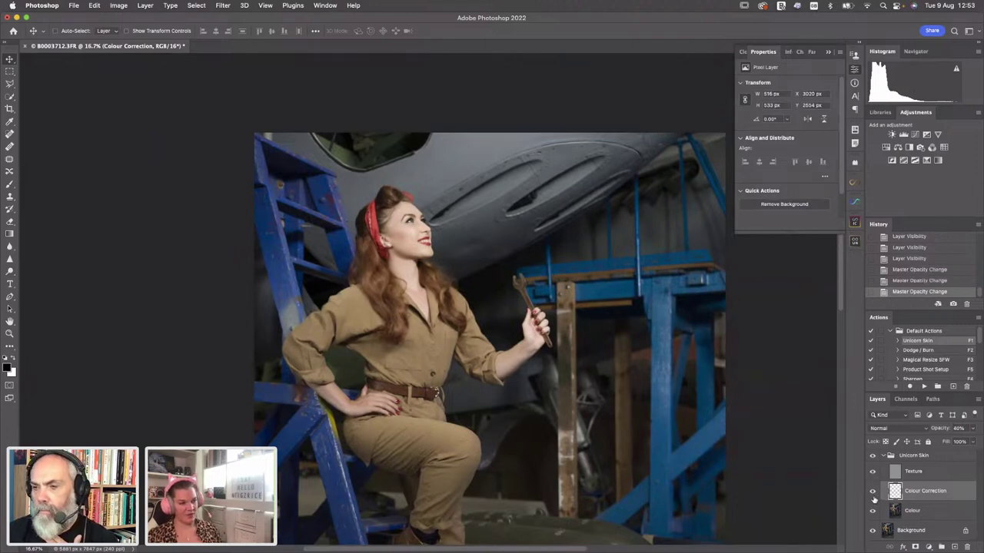
left_click(872, 492)
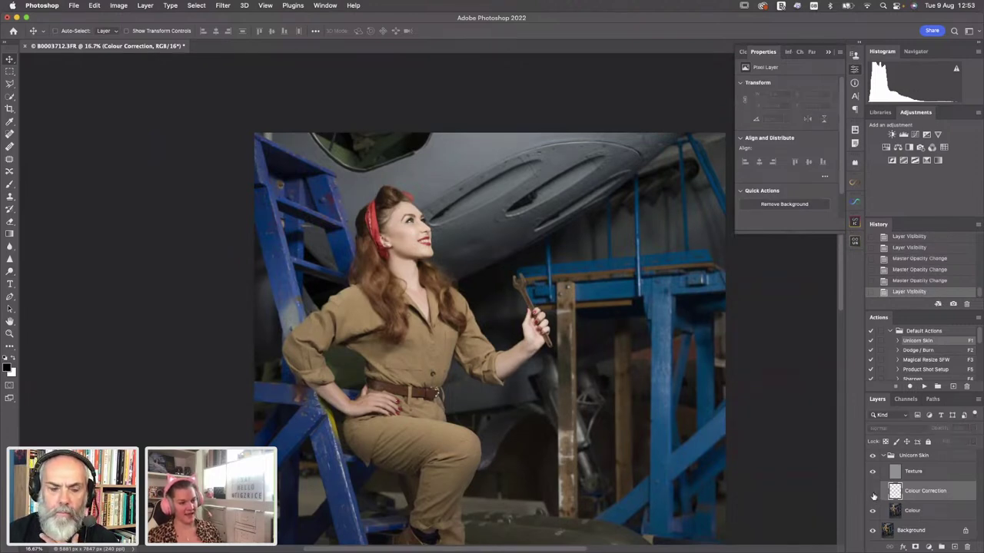
left_click(872, 492)
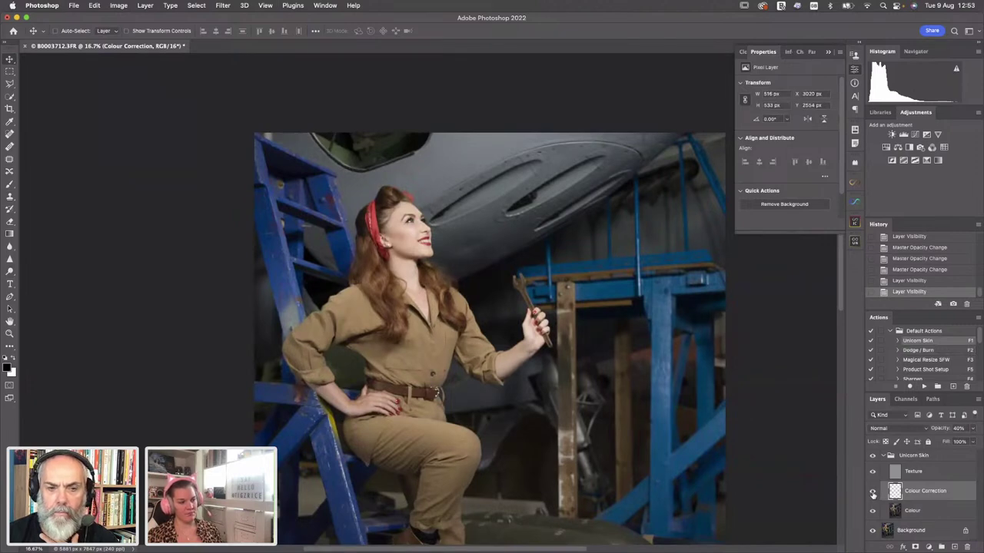
Flatten the image and run the Unicorn Skin action again to build a fresh Texture, Colour Correction and Colour layer group
key("super+minus")
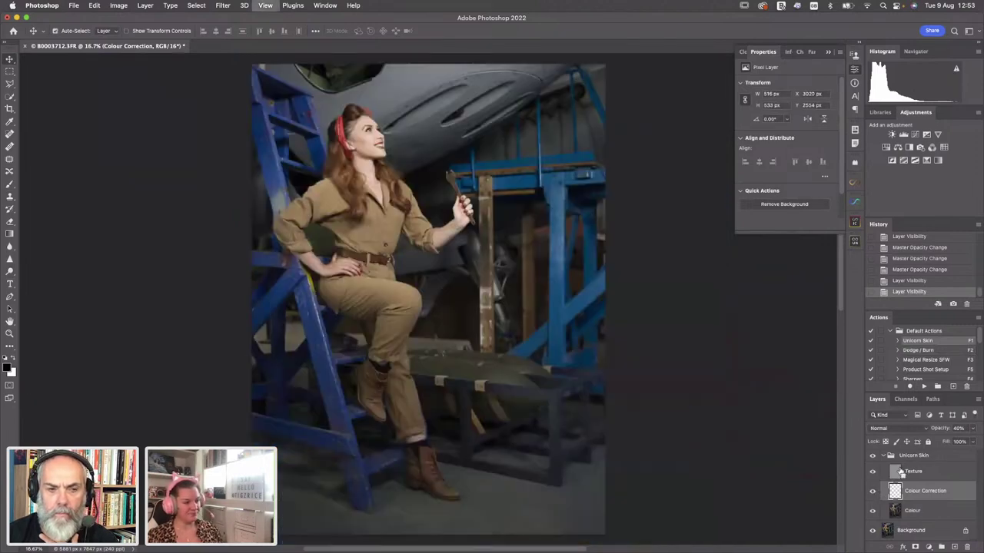
key("super+plus")
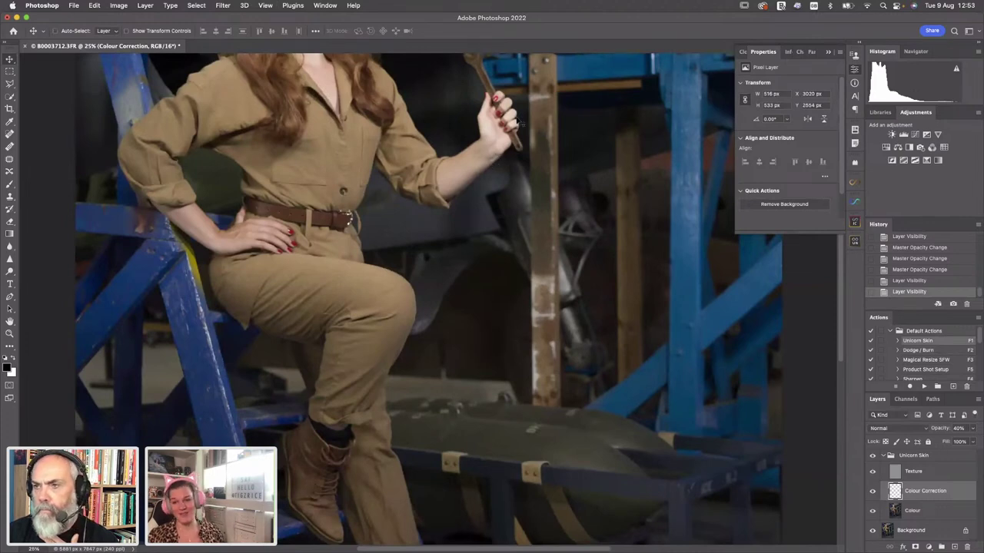
key("super+minus")
key("super+minus")
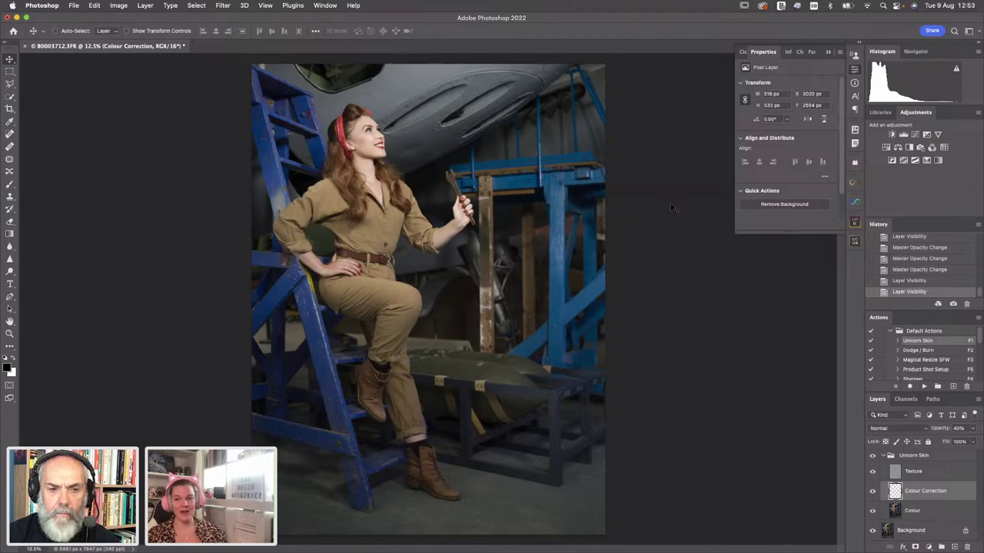
scroll(670, 203, "up", 3)
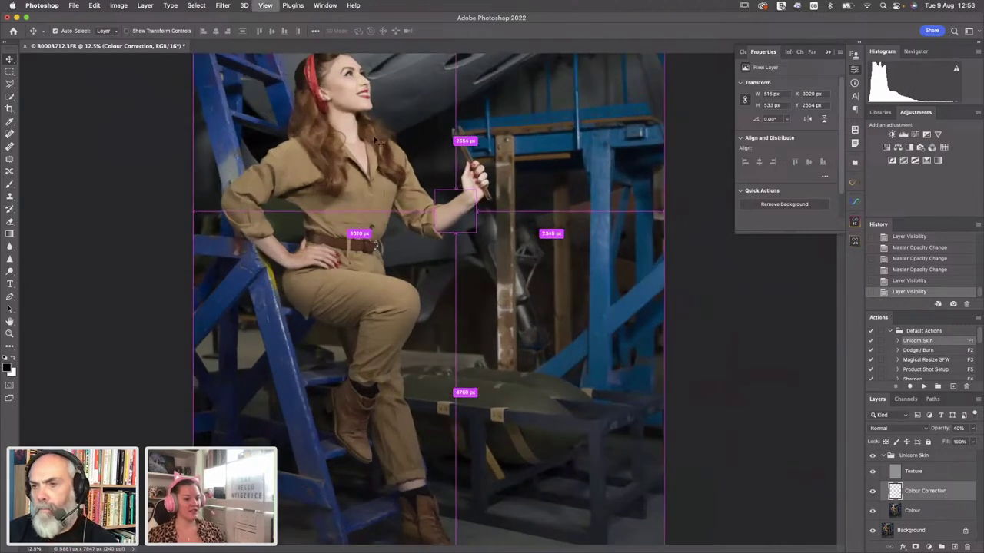
scroll(561, 141, "up", 1)
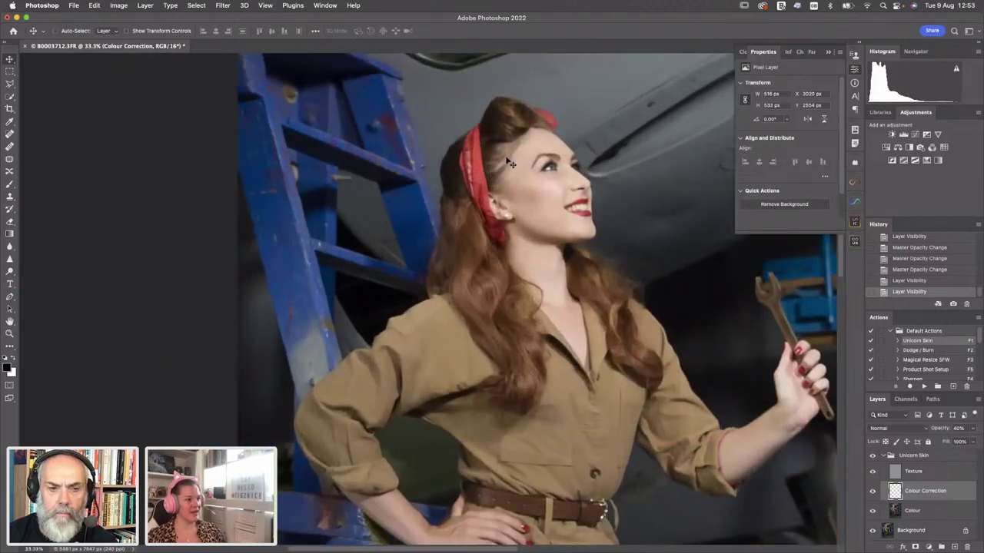
scroll(558, 190, "up", 1)
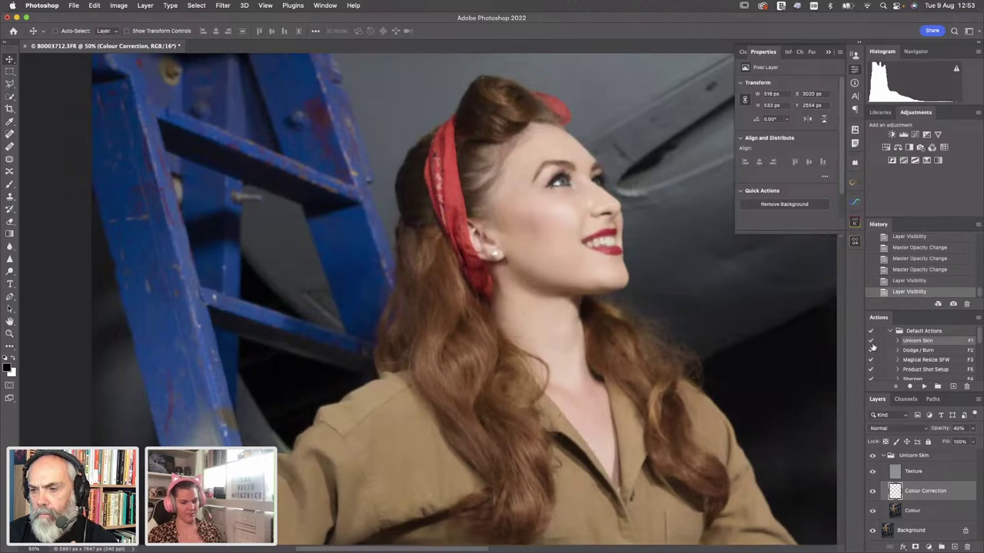
key("super+shift+e")
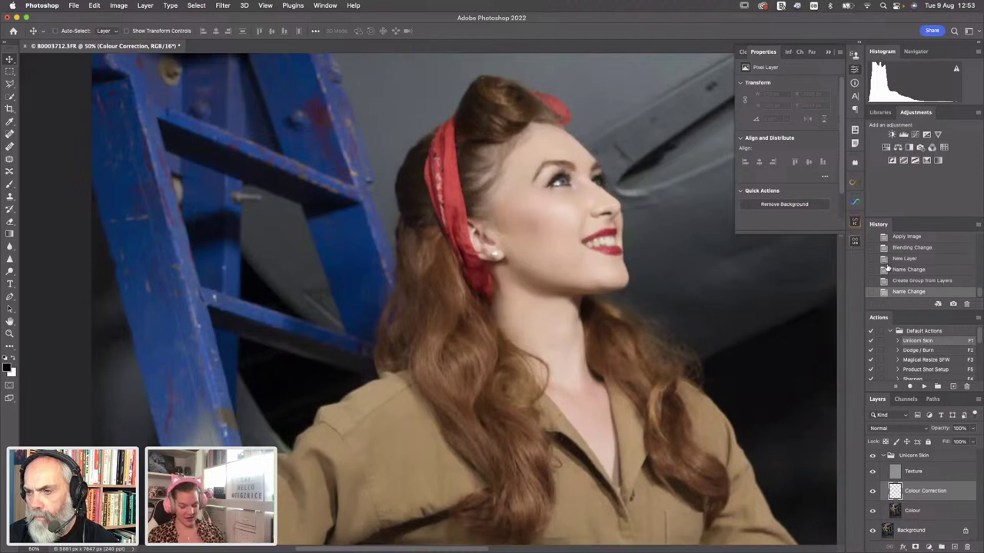
Blend hair colour over the pale patches along the temple hairline on the Colour Correction layer with the Clone Stamp at 10% opacity
key("s")
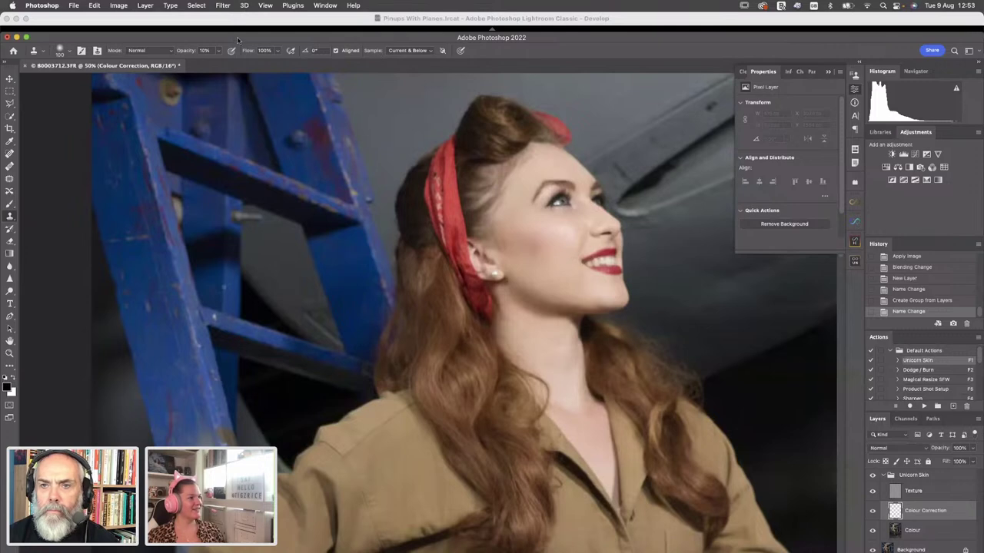
left_click_drag(238, 40, 242, 21)
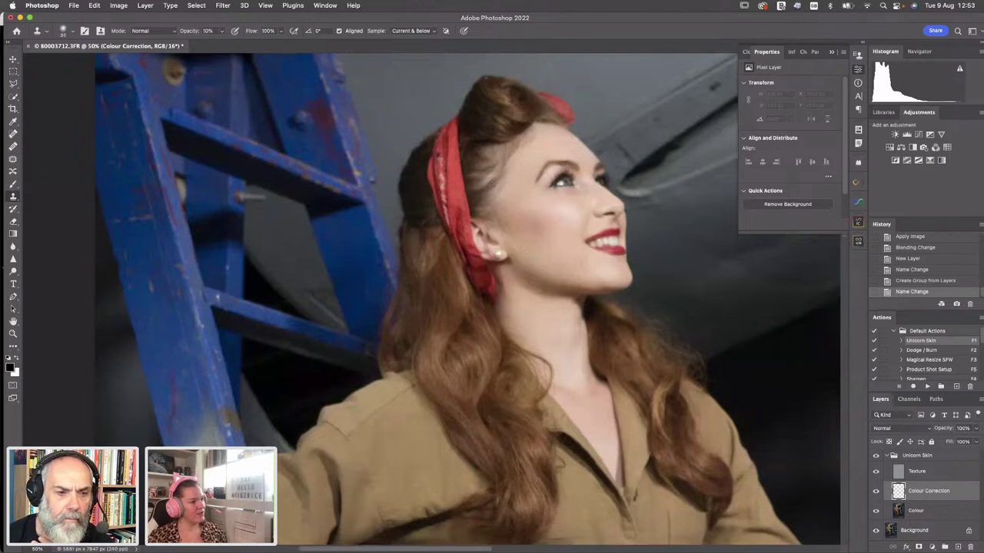
left_click(492, 183)
left_click(482, 183)
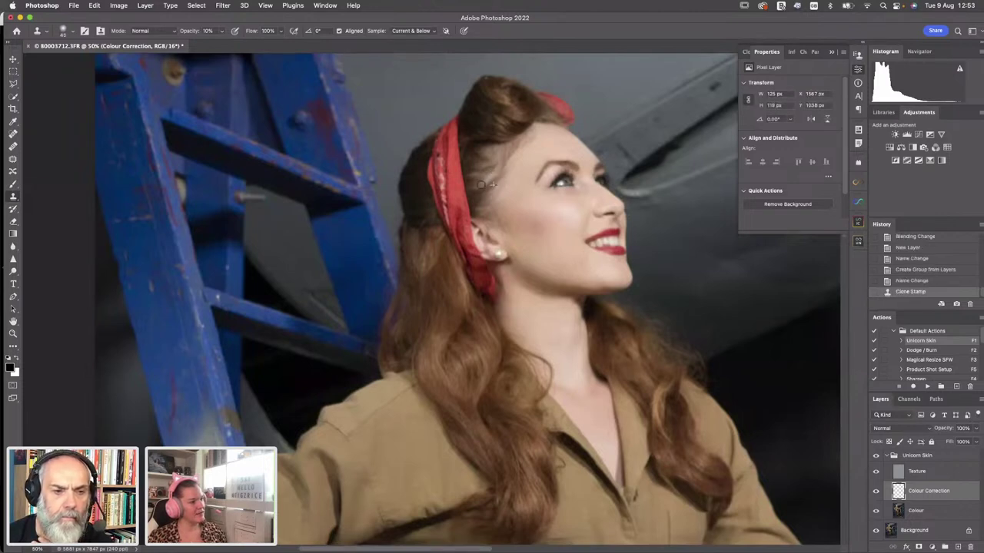
left_click(487, 179)
left_click(492, 175)
left_click(488, 170)
left_click(484, 174)
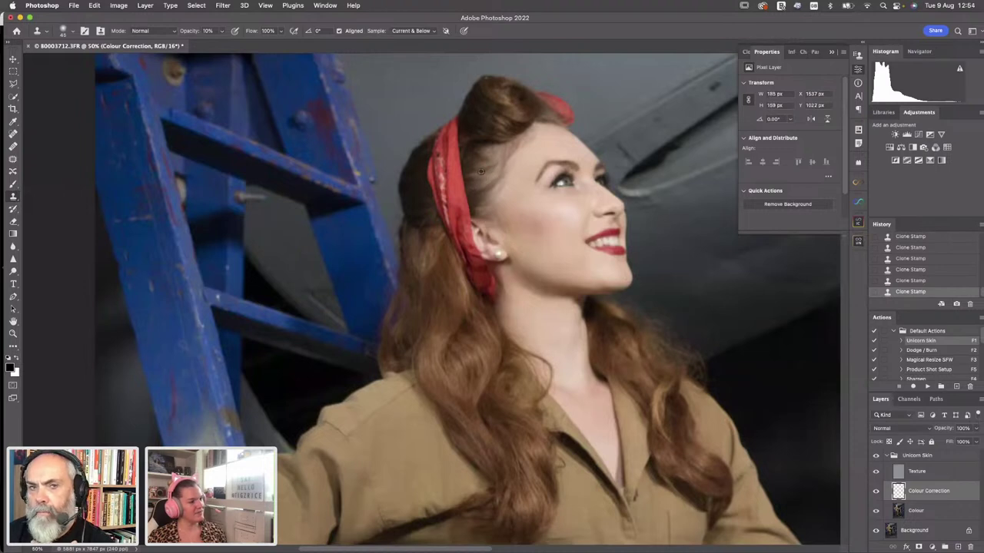
left_click(485, 165)
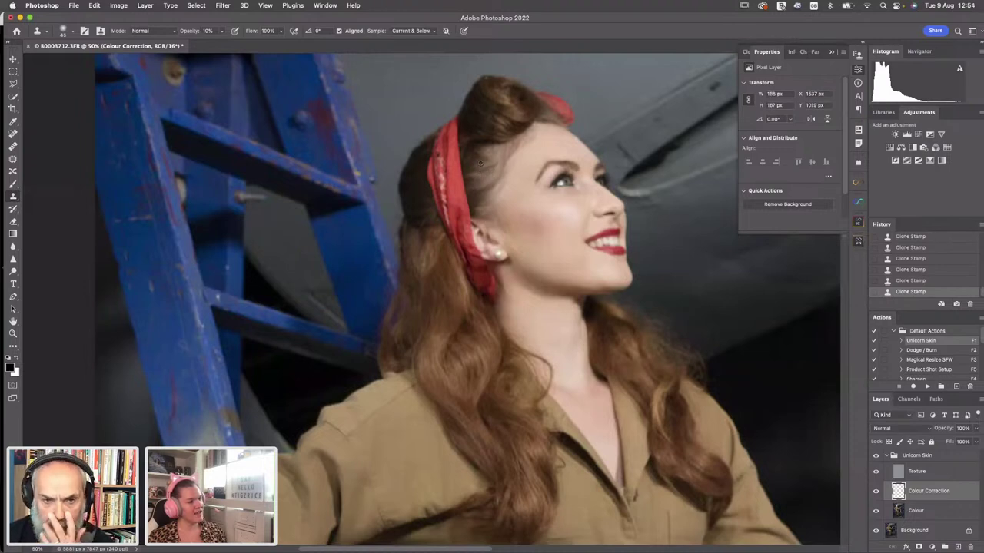
left_click(472, 169)
left_click(483, 164)
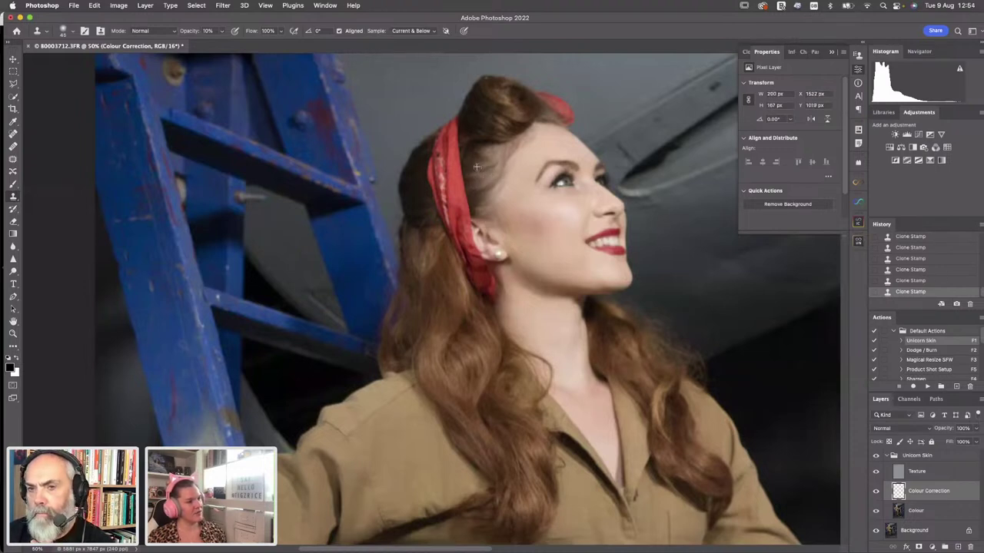
left_click(480, 167)
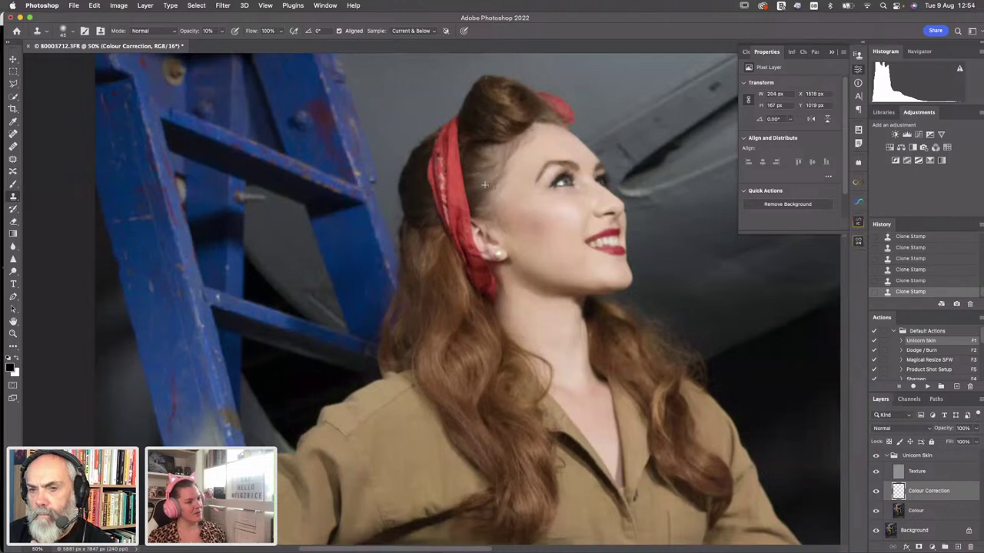
left_click(500, 186)
left_click(473, 161)
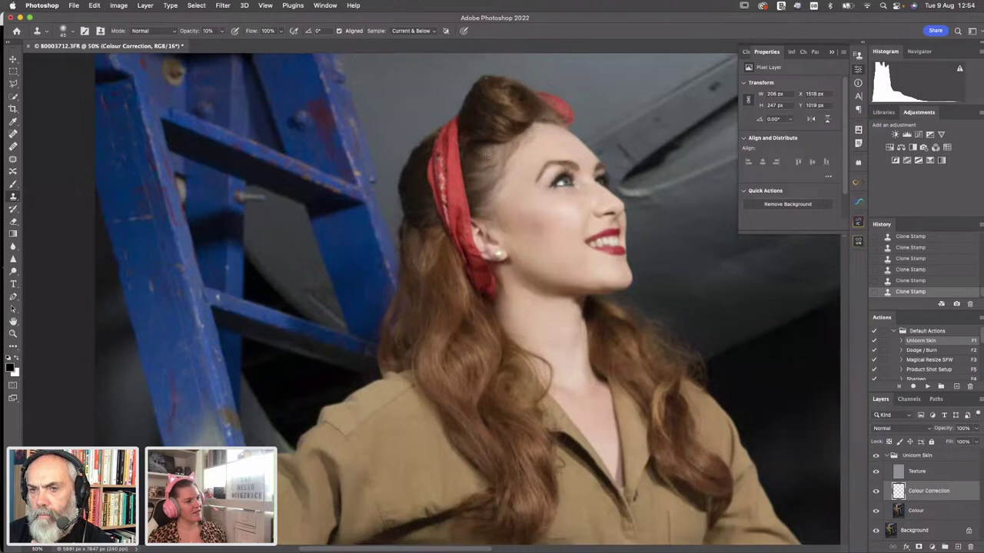
left_click(477, 156)
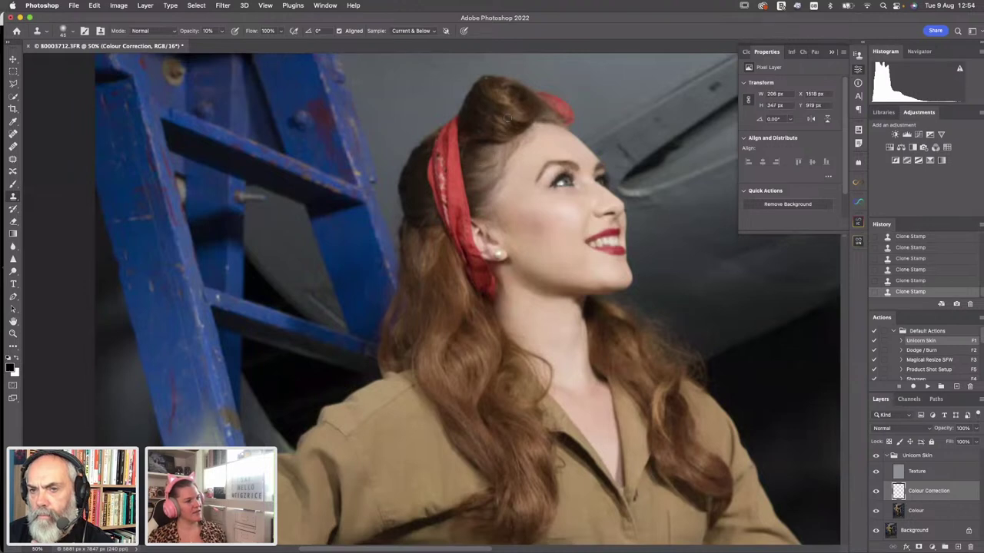
Toggle the Unicorn Skin group's visibility to compare the hairline before and after, leaving the group shown
key("super+minus")
key("super+minus")
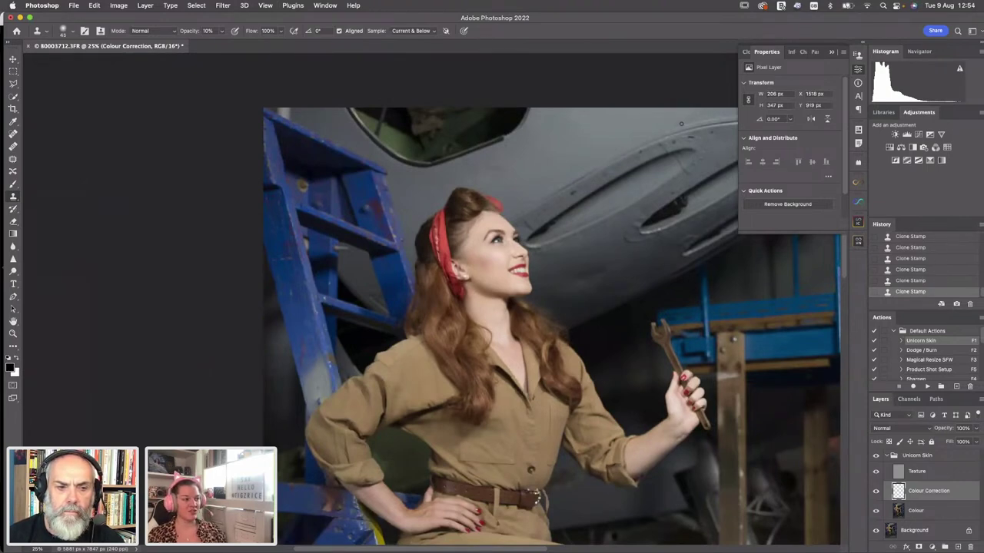
left_click(876, 459)
left_click(876, 458)
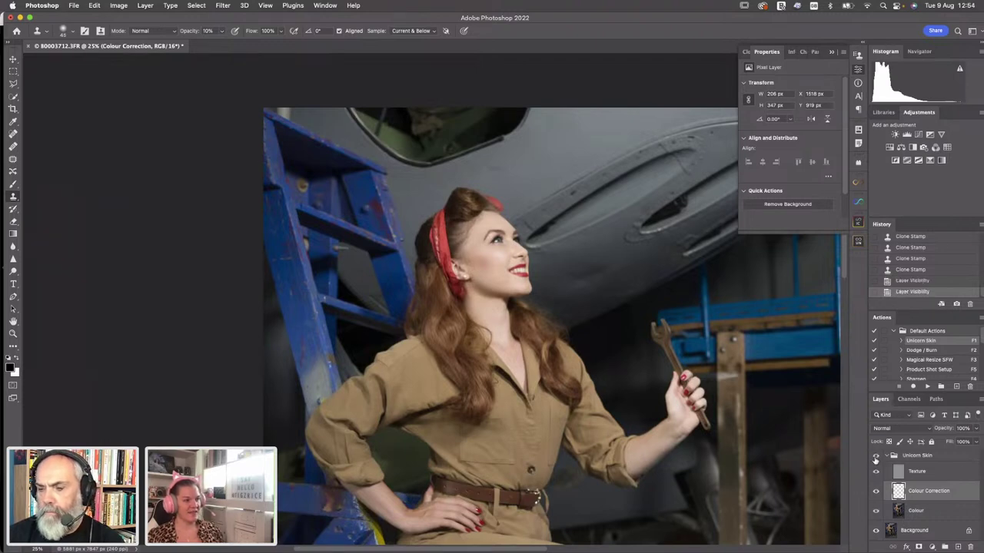
left_click(876, 459)
left_click(875, 458)
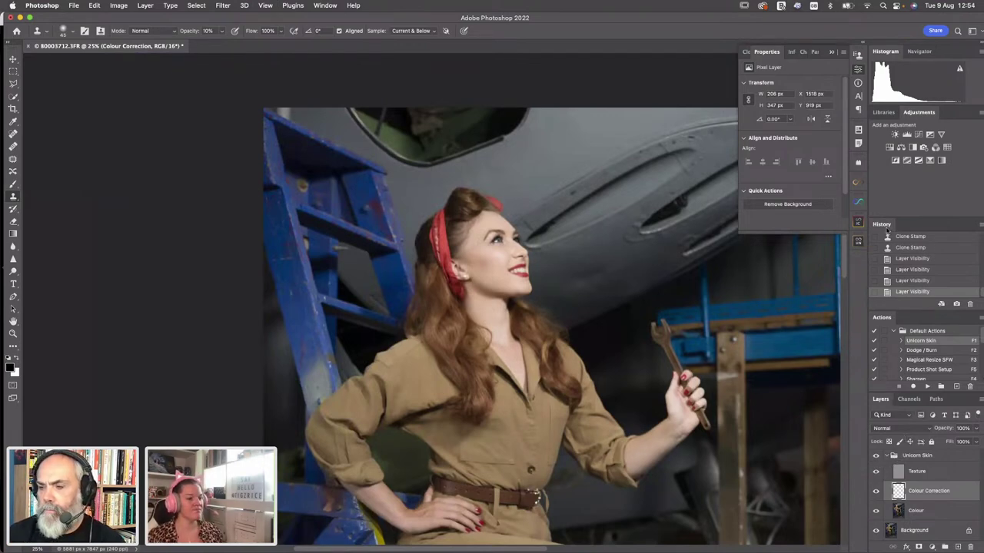
Flatten the image into a single Background layer and save the edited portrait
key("super+shift+f")
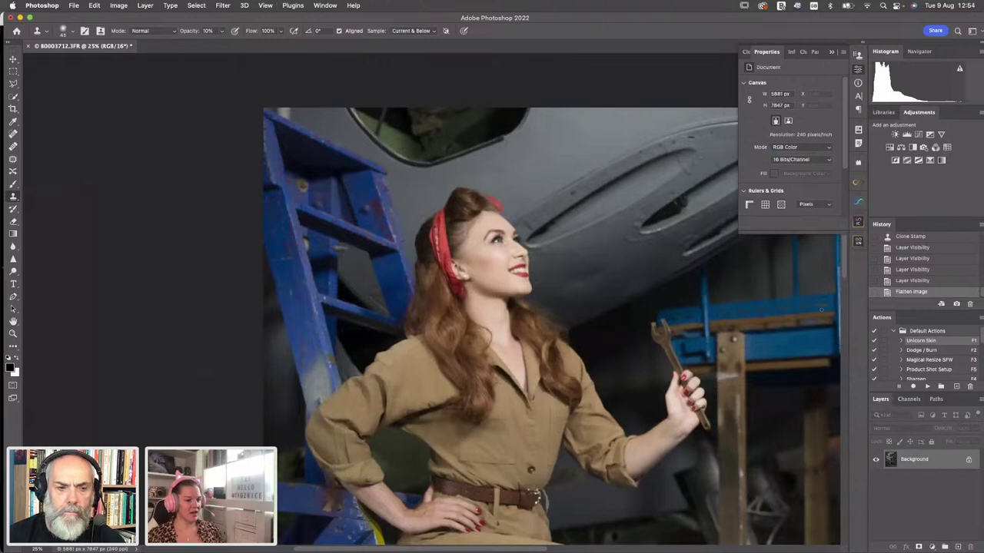
key("super+minus")
key("super+minus")
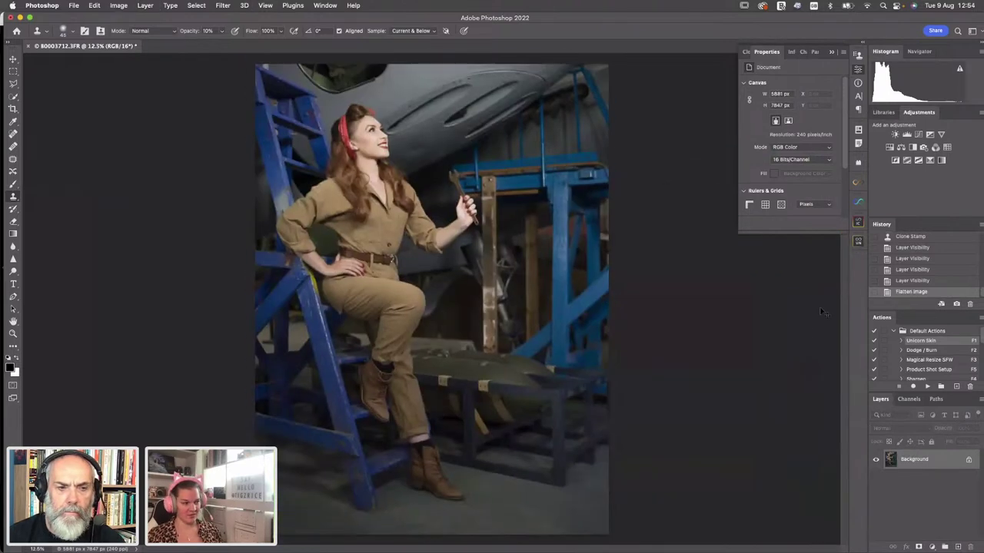
key("super+s")
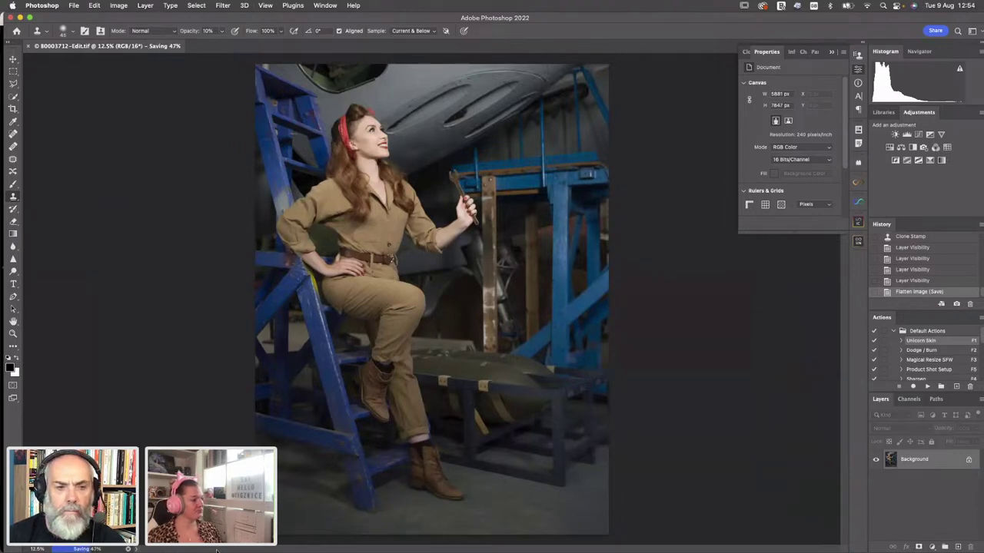
Switch to Lightroom Classic and add a large radial gradient mask around the model in the retouched ladder portrait
mouse_move(216, 551)
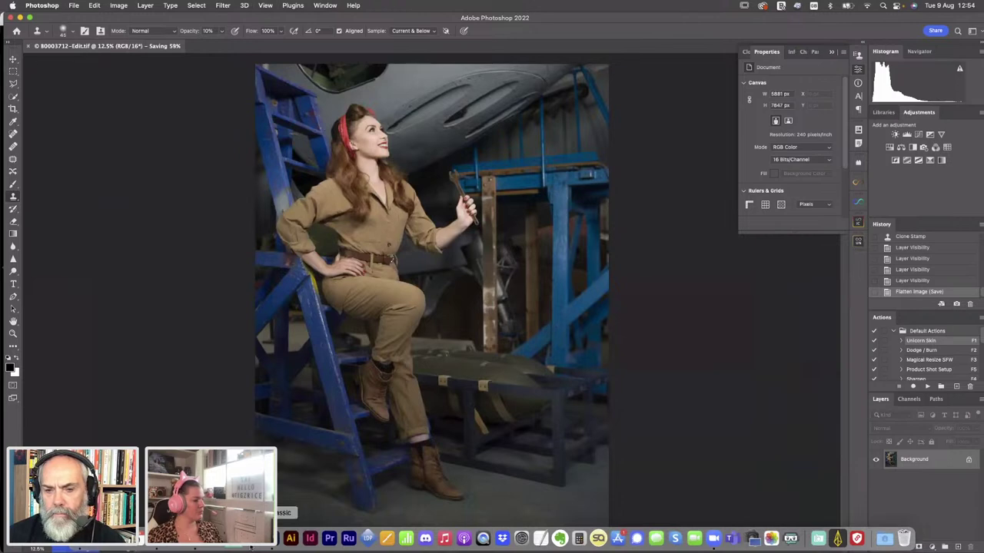
left_click(253, 538)
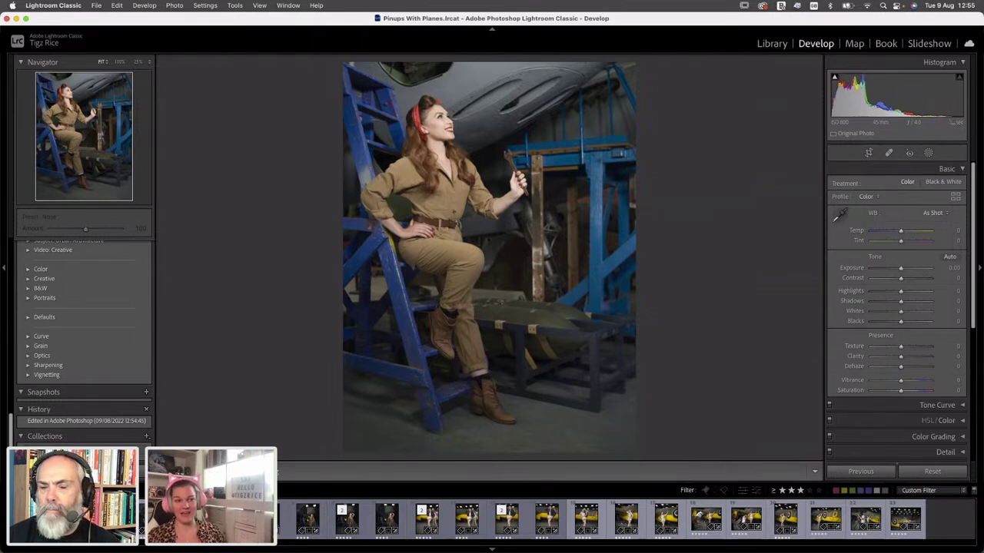
left_click(929, 153)
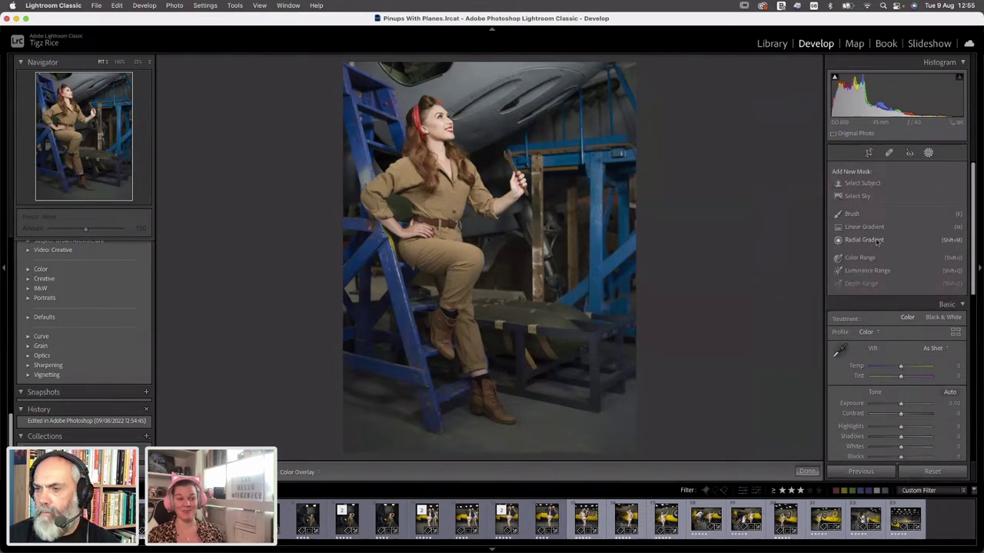
left_click(875, 240)
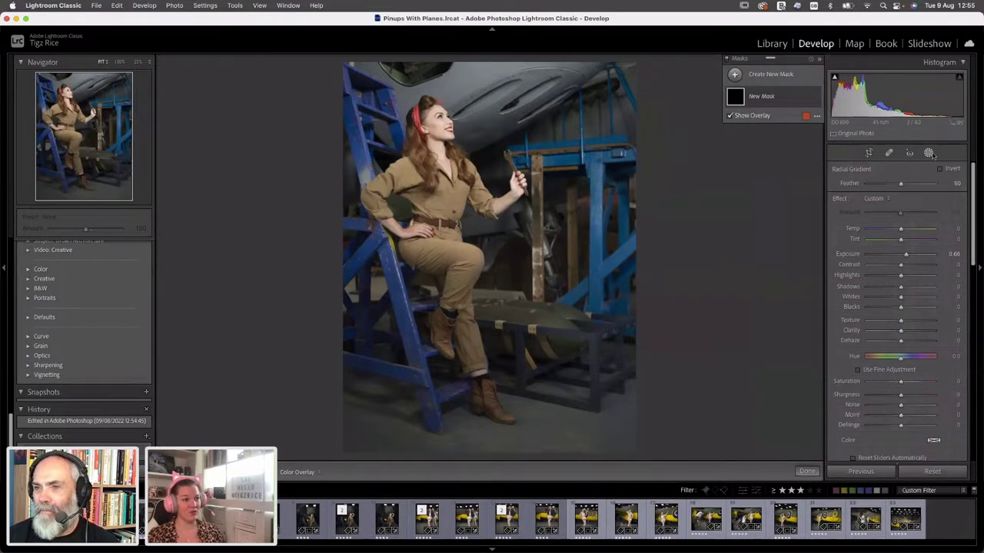
left_click_drag(488, 233, 594, 376)
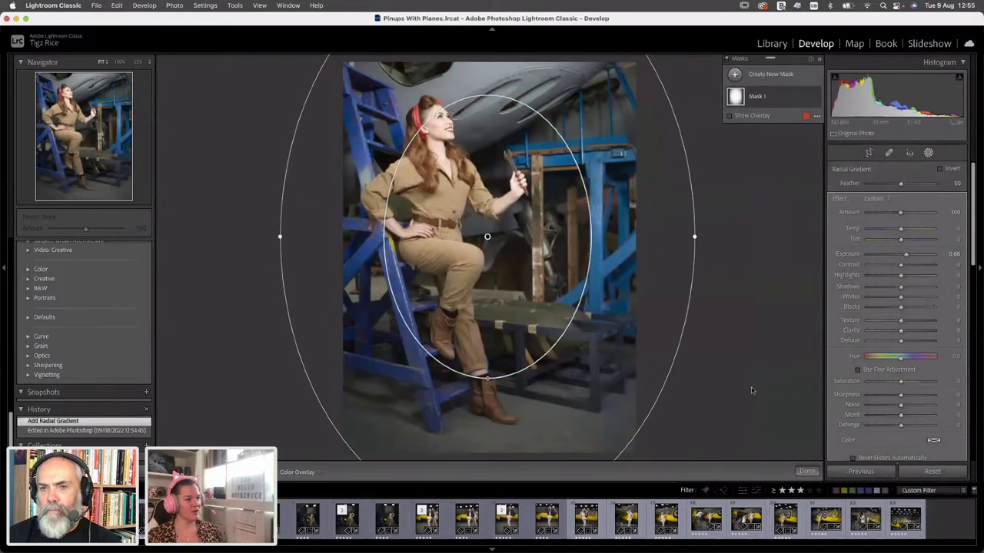
Set the radial gradient mask's exposure to -0.99 and invert the mask so the darkening affects the area around the model
key("super+minus")
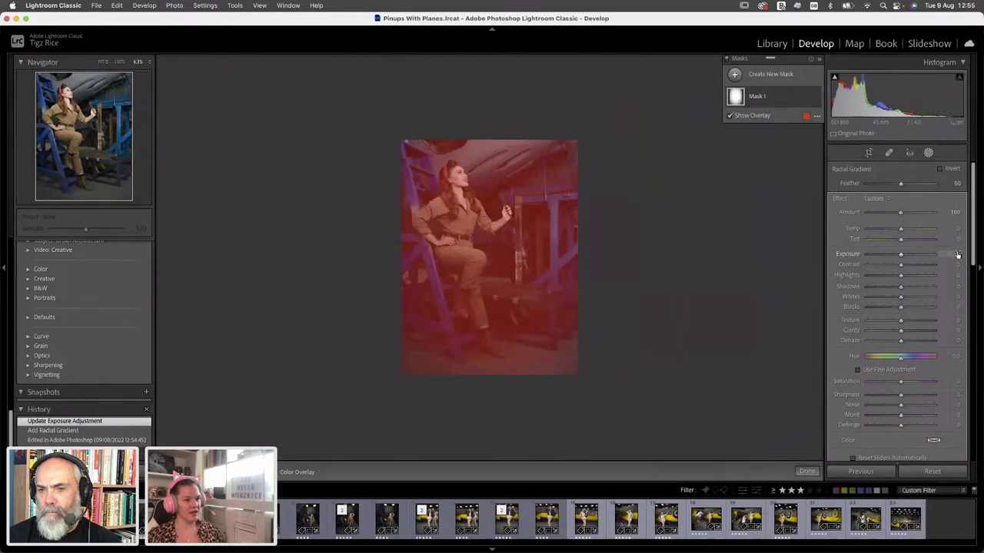
left_click_drag(956, 254, 944, 257)
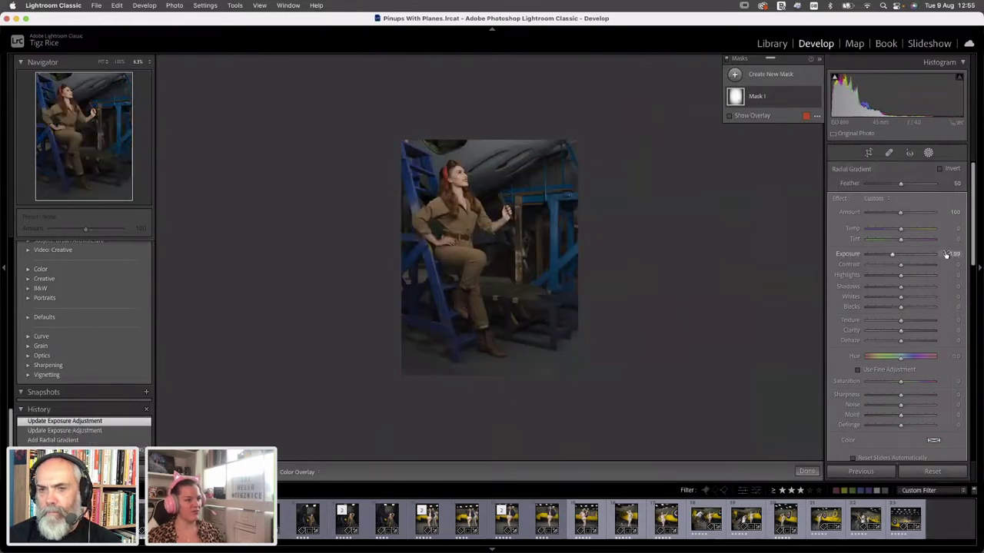
left_click(939, 169)
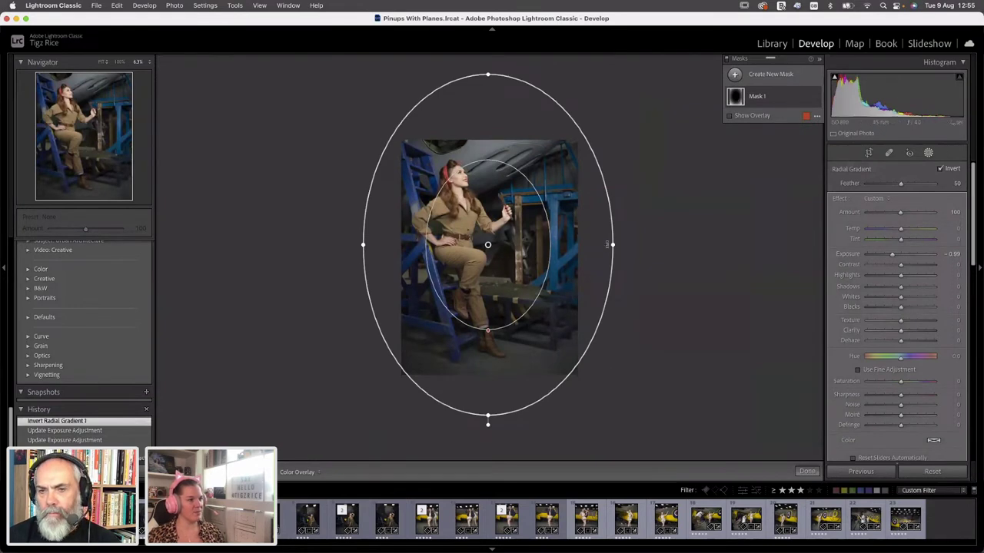
Widen the inverted radial gradient slightly and shift its centre closer to the model's body
left_click_drag(612, 245, 618, 245)
left_click_drag(496, 243, 486, 246)
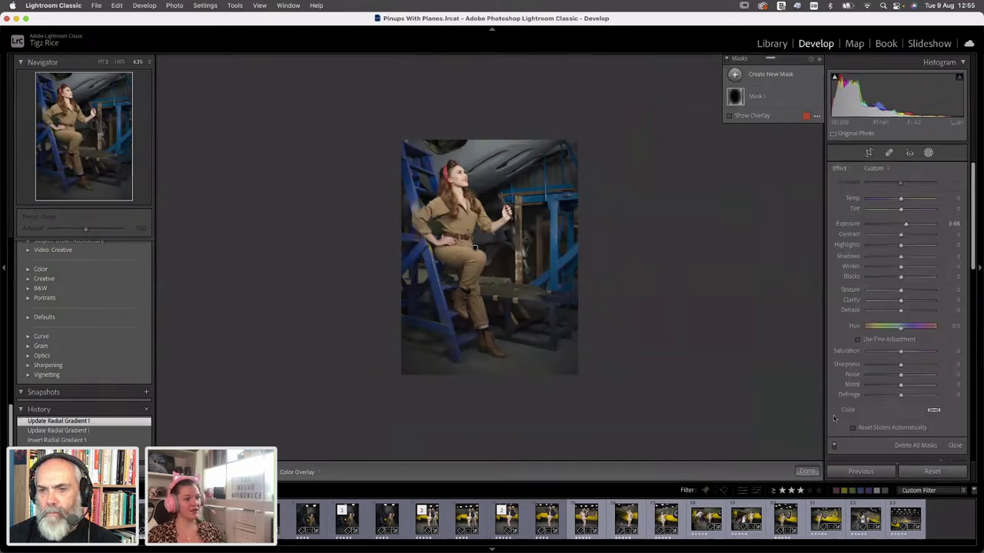
Toggle the masks' effect off and on to compare the portrait with and without the vignette, leaving the masks enabled
left_click(834, 447)
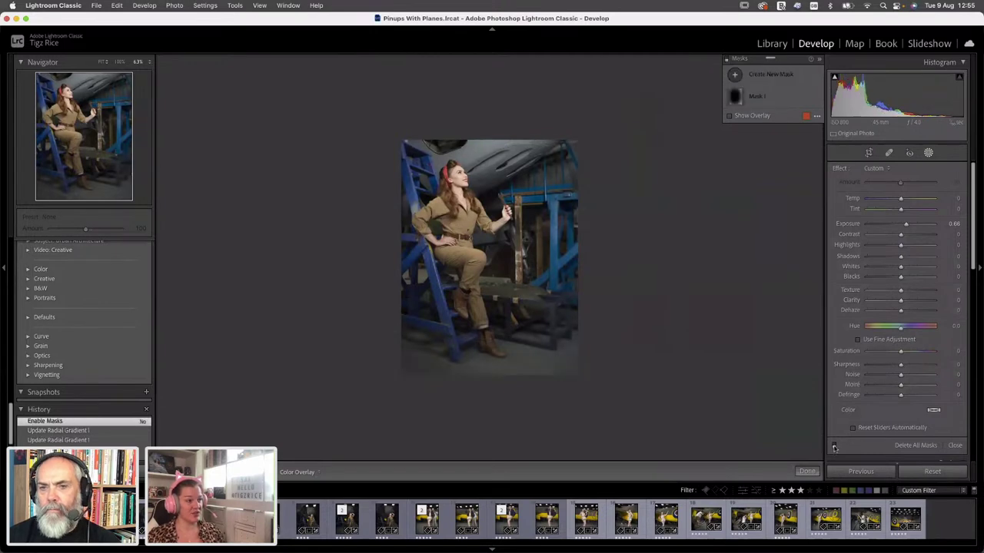
left_click(834, 446)
left_click(834, 447)
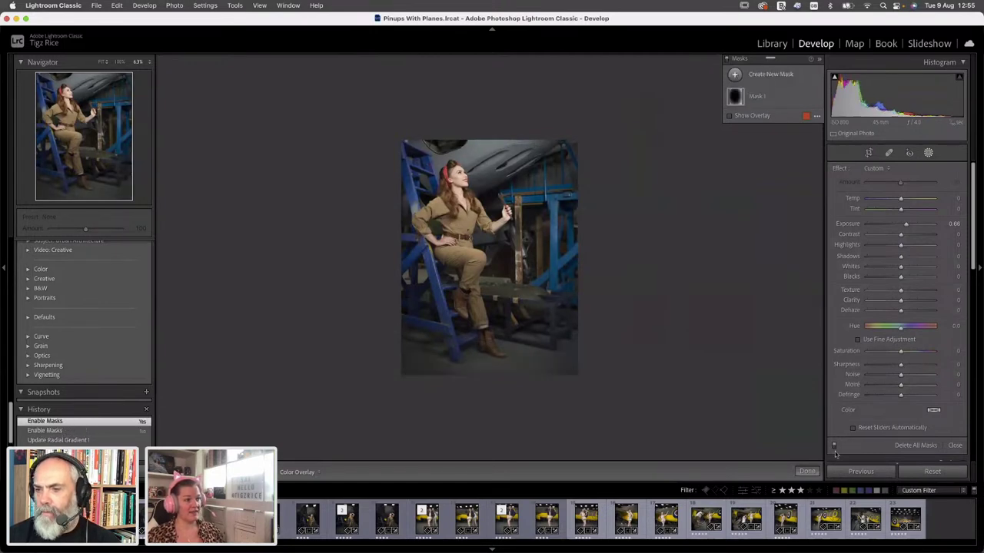